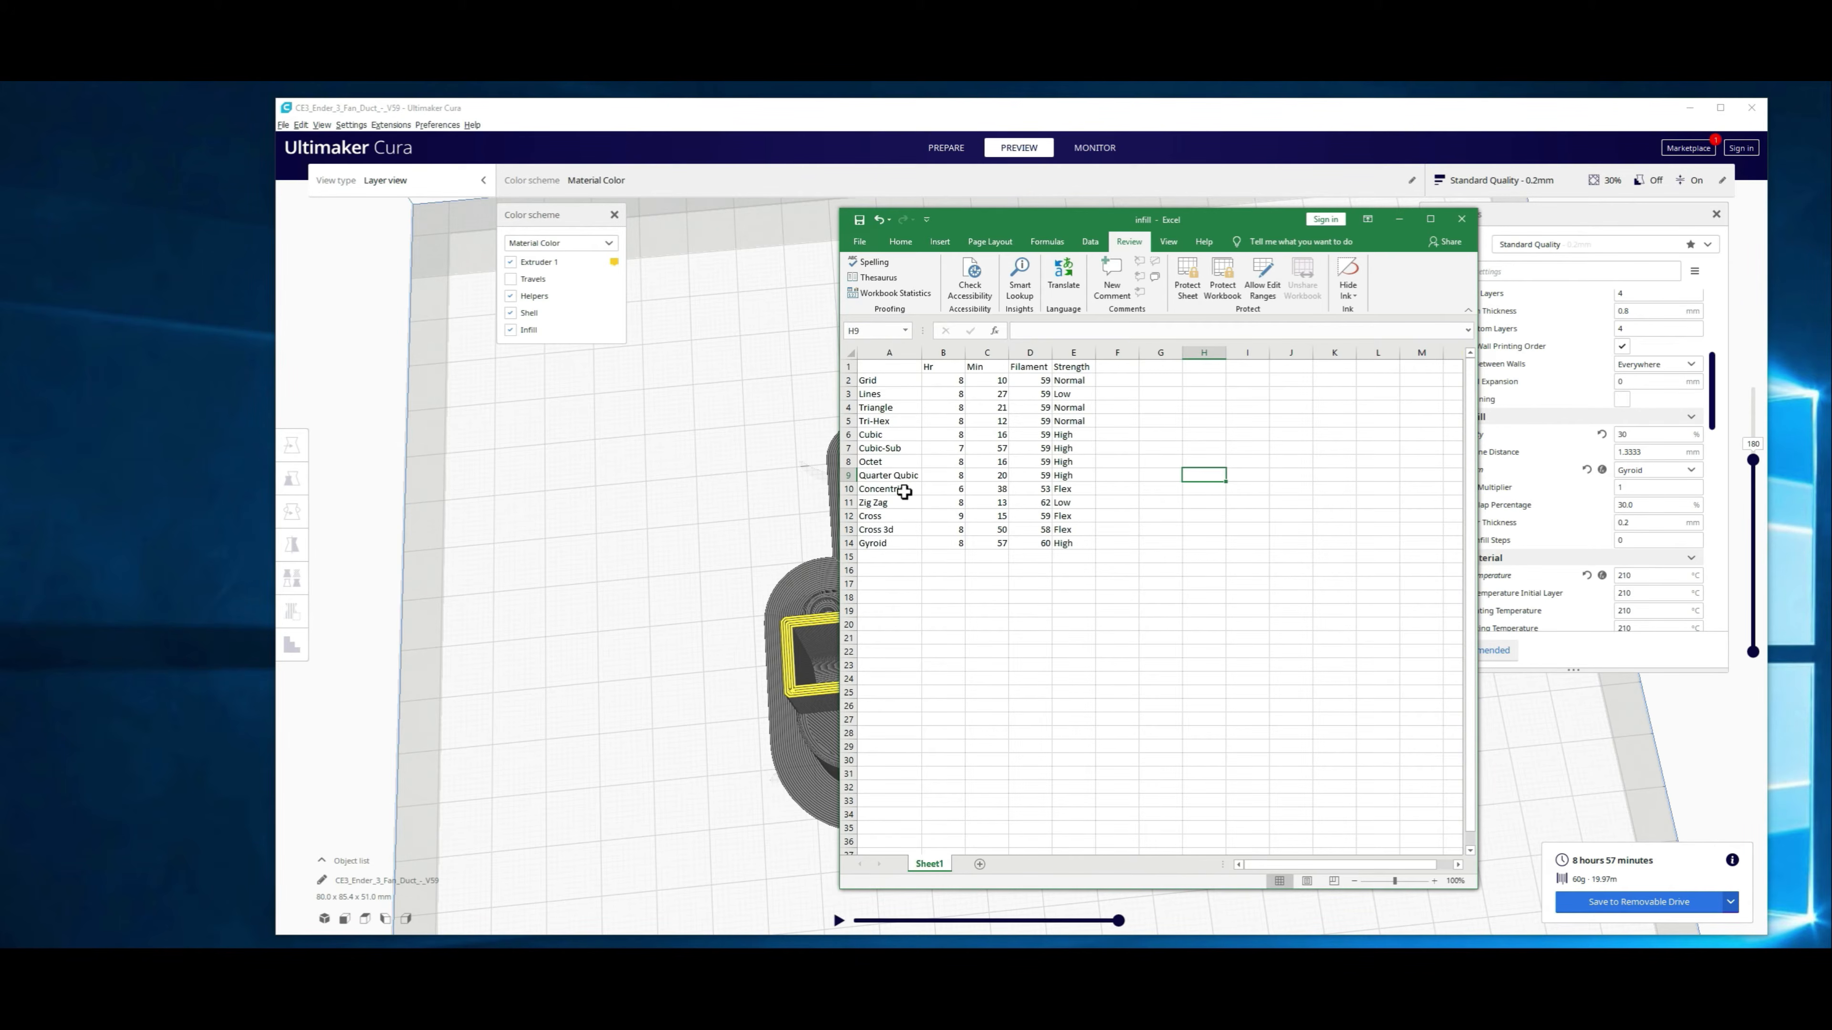
Step: Compare the print time, filament and strength of the Concentric, Cross, Grid, Lines, Triangle, Tri-Hex, Zig Zag and Cubic-Sub rows in the infill table
{"action": "left_click", "coordinate": [845, 489]}
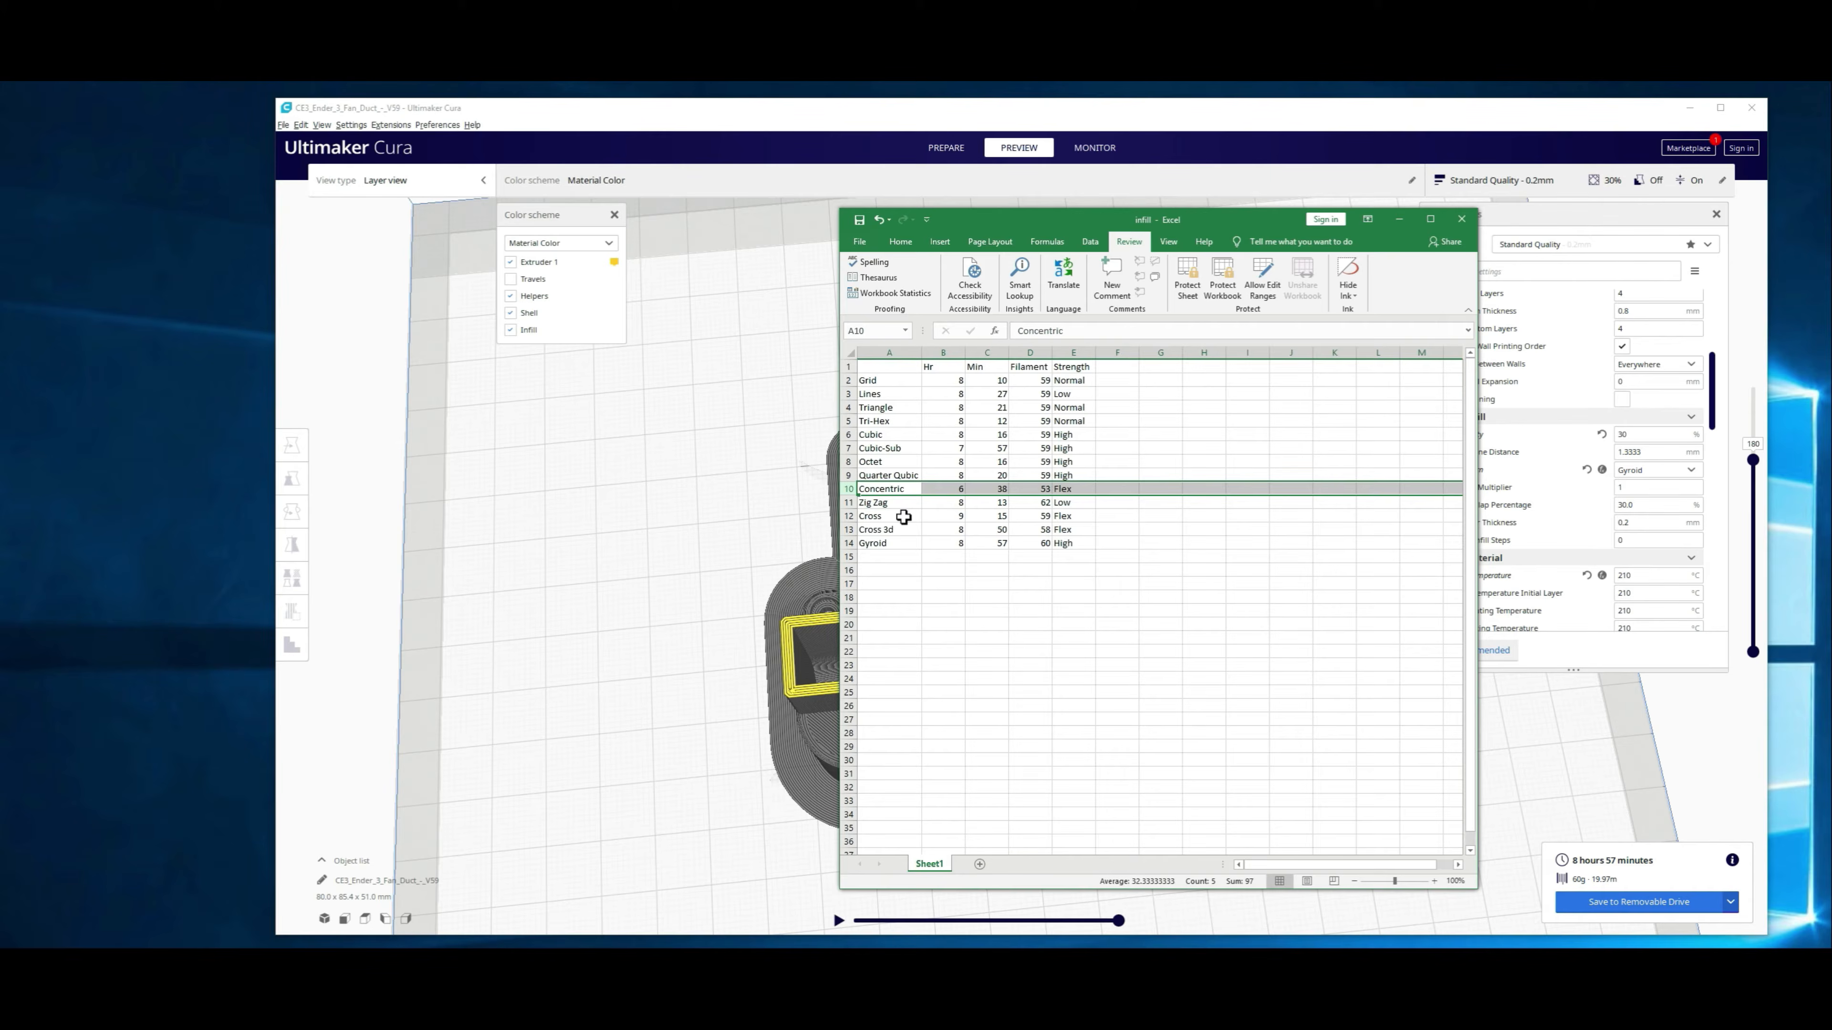
{"action": "left_click", "coordinate": [847, 517]}
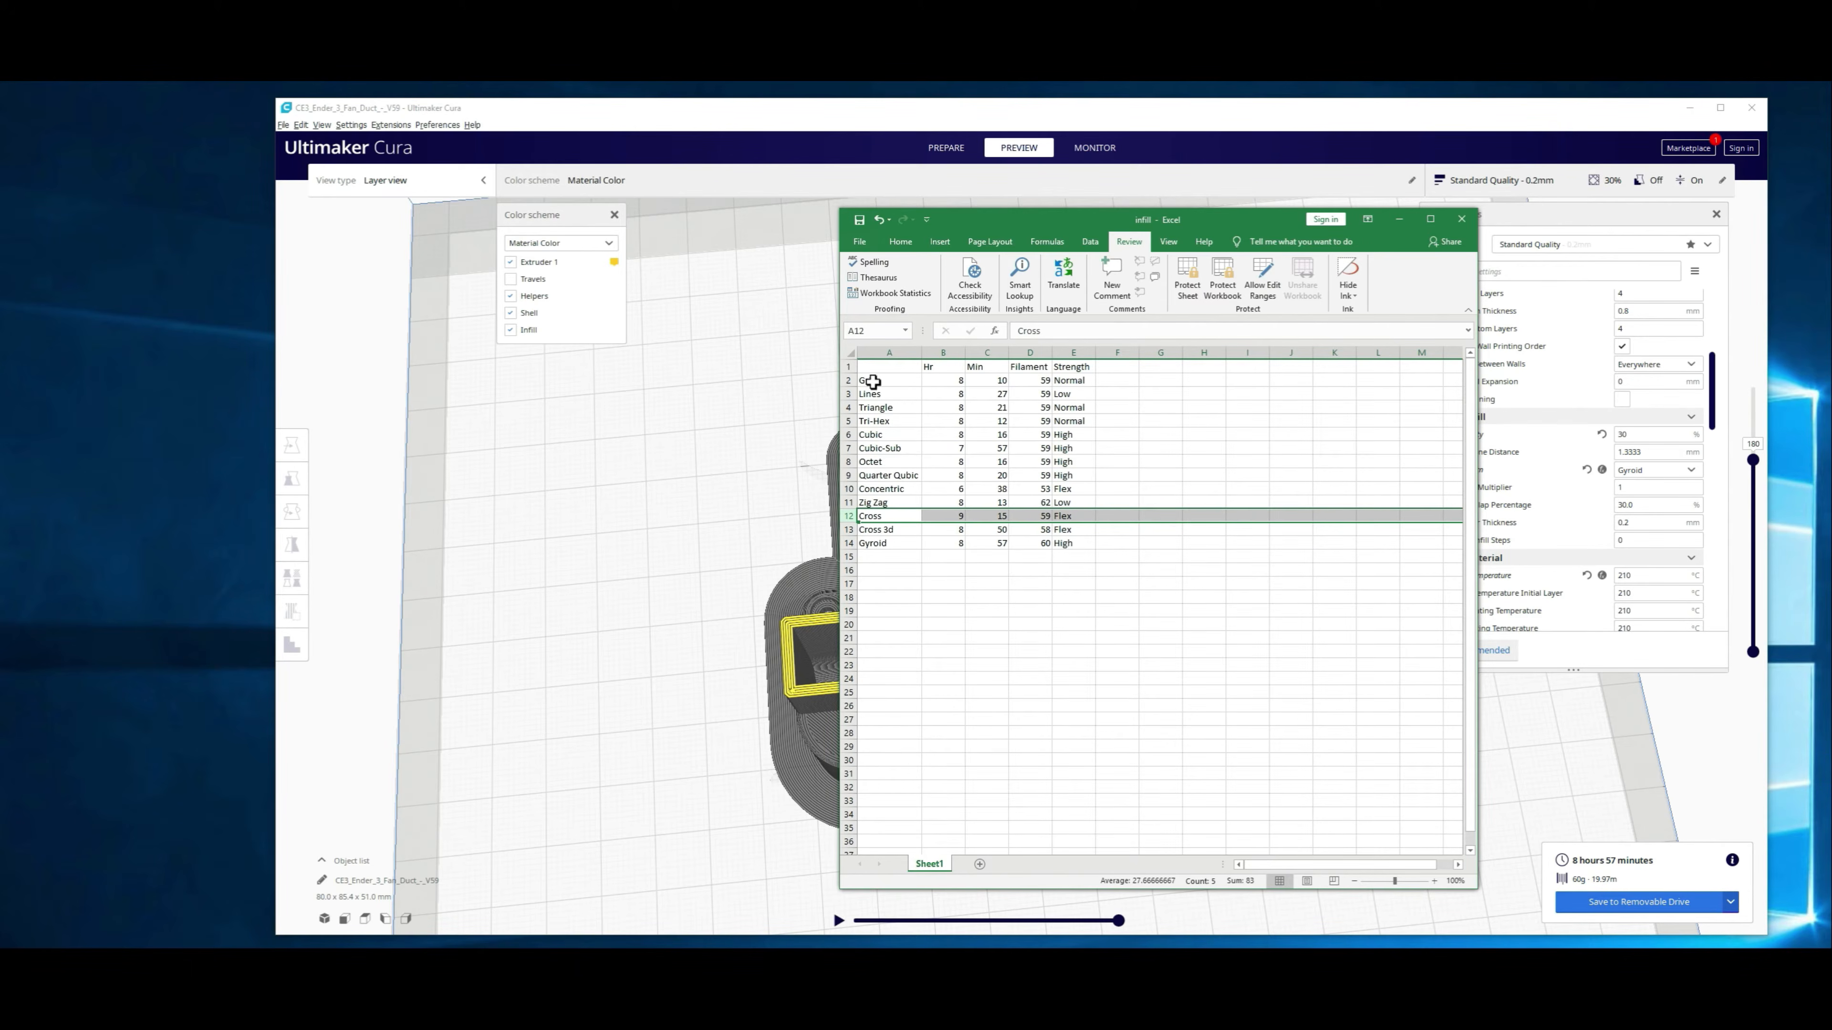
{"action": "left_click", "coordinate": [848, 394]}
{"action": "left_click", "coordinate": [848, 380]}
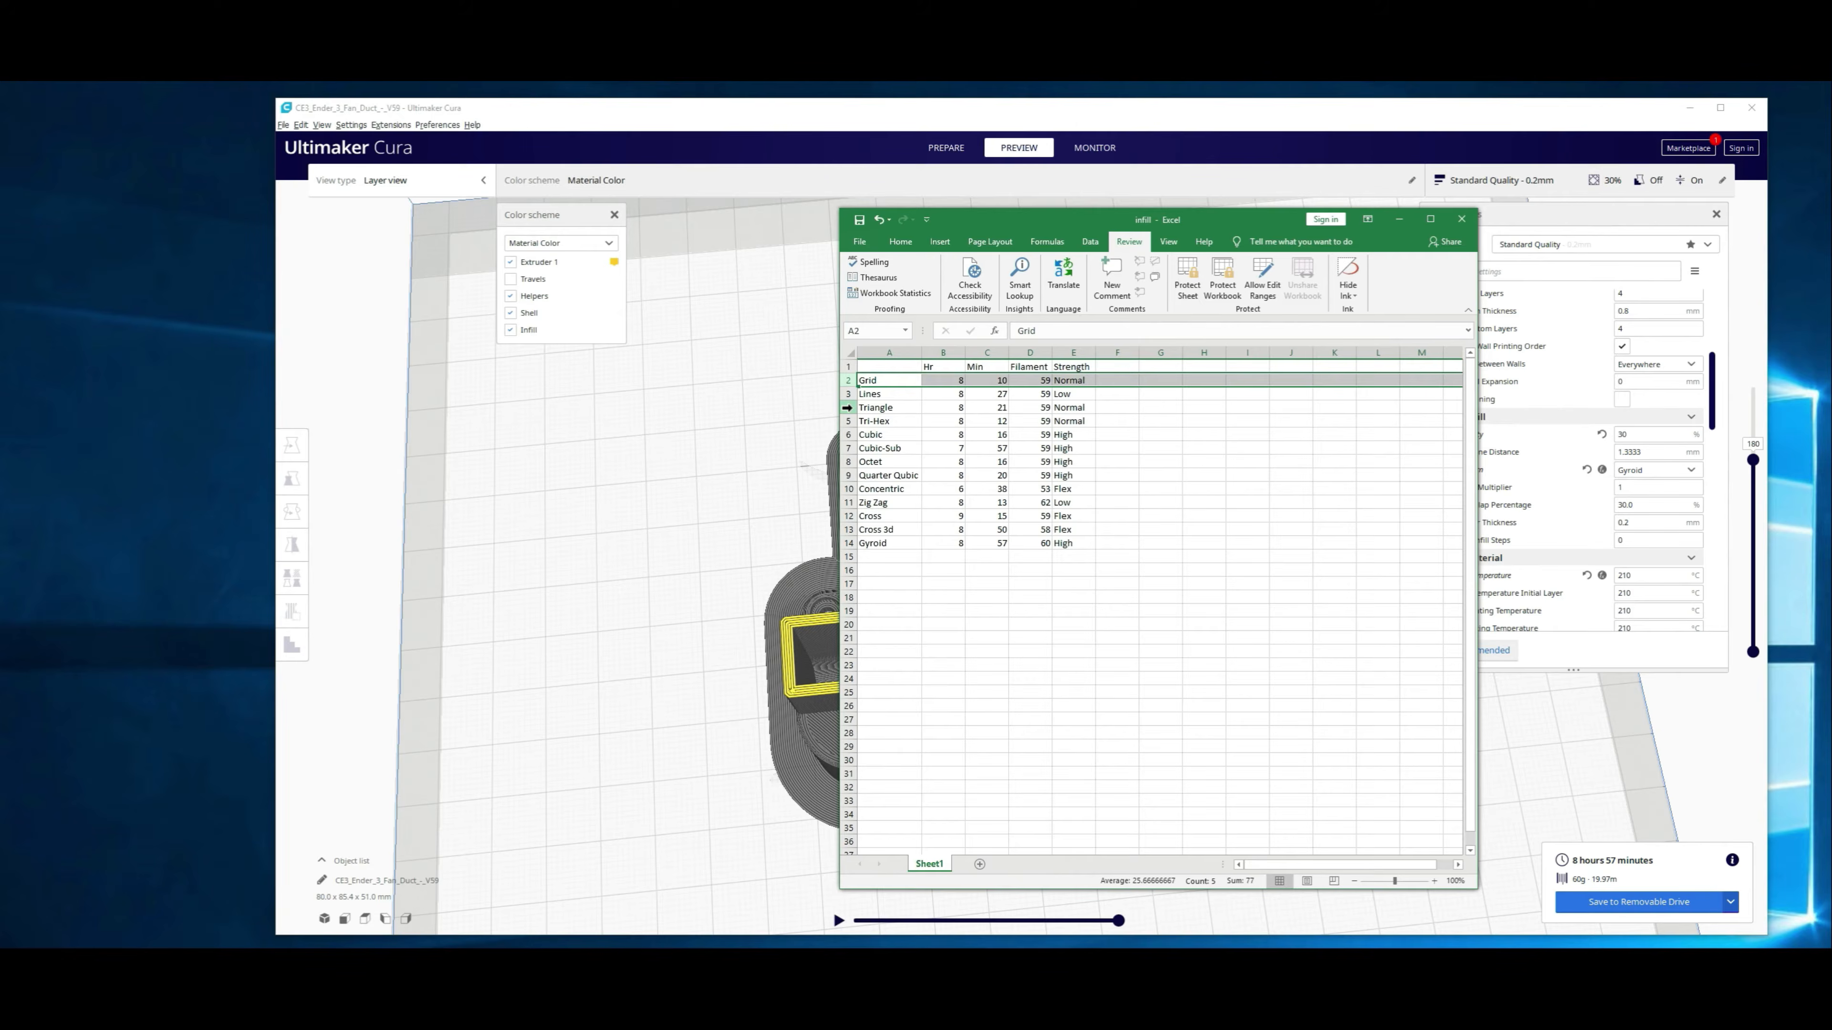
{"action": "left_click", "coordinate": [848, 407]}
{"action": "left_click", "coordinate": [848, 421]}
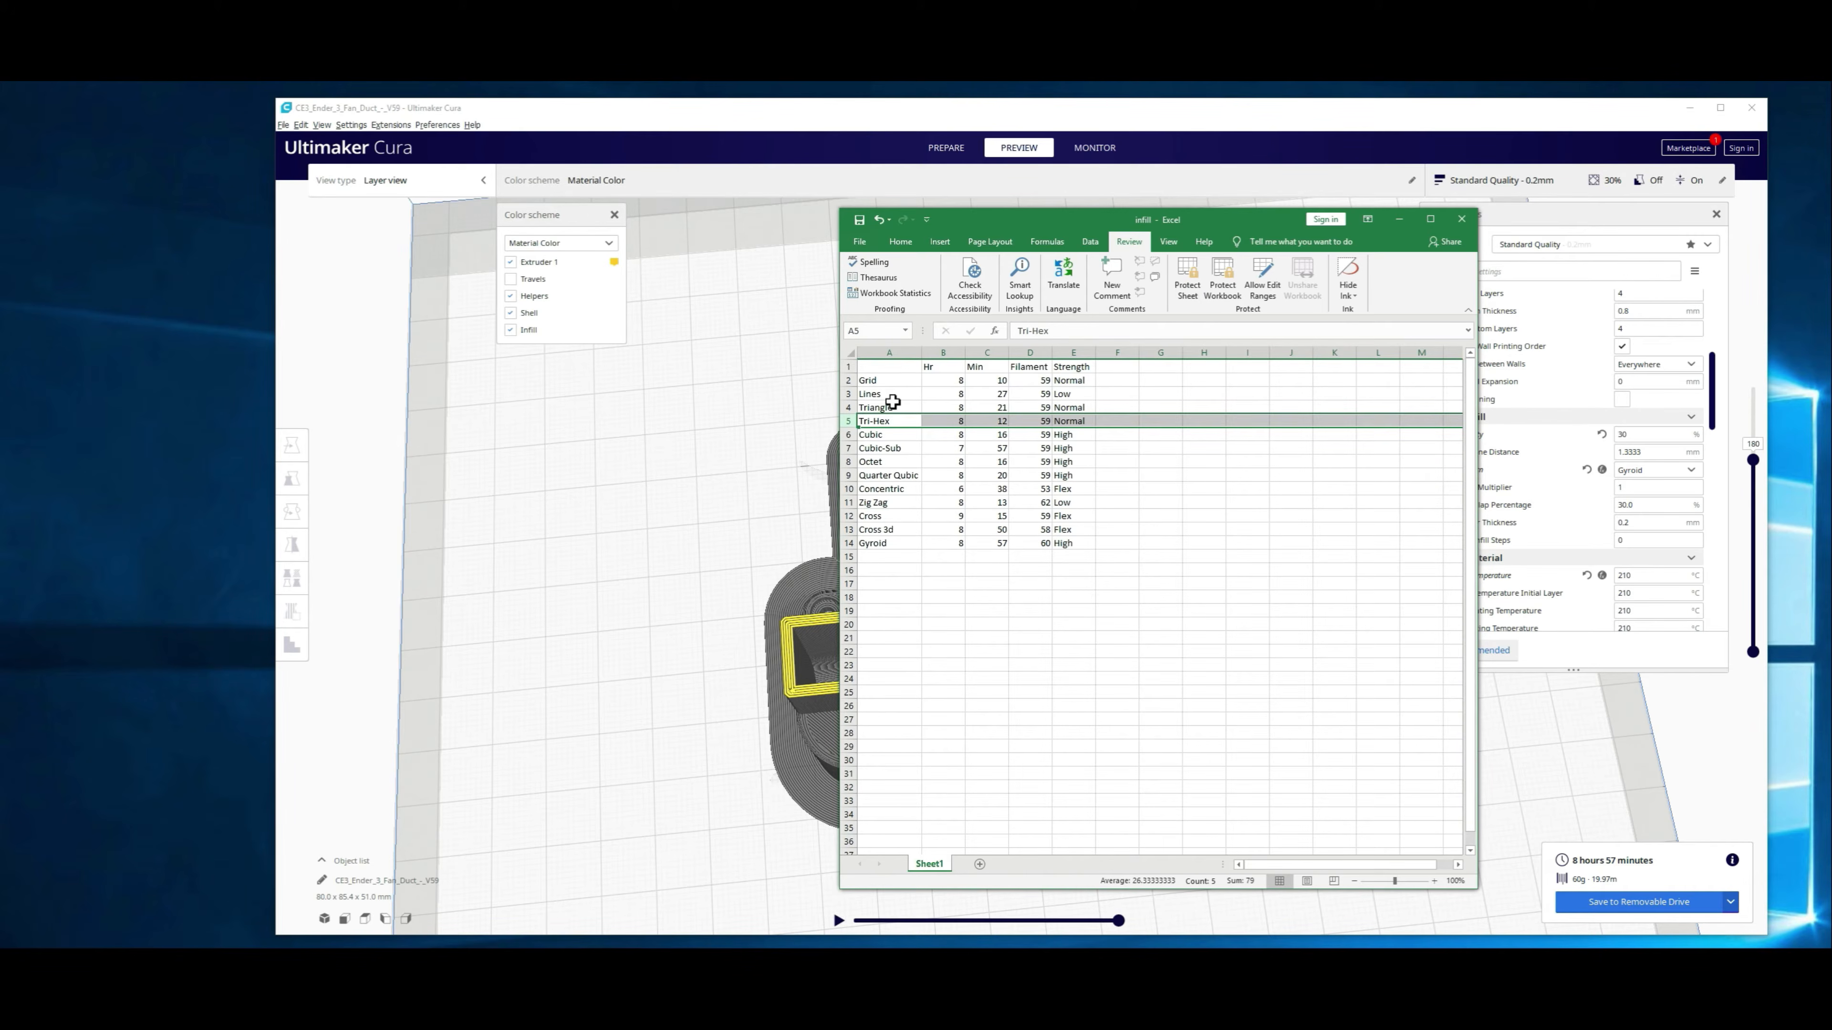
{"action": "left_click", "coordinate": [847, 393]}
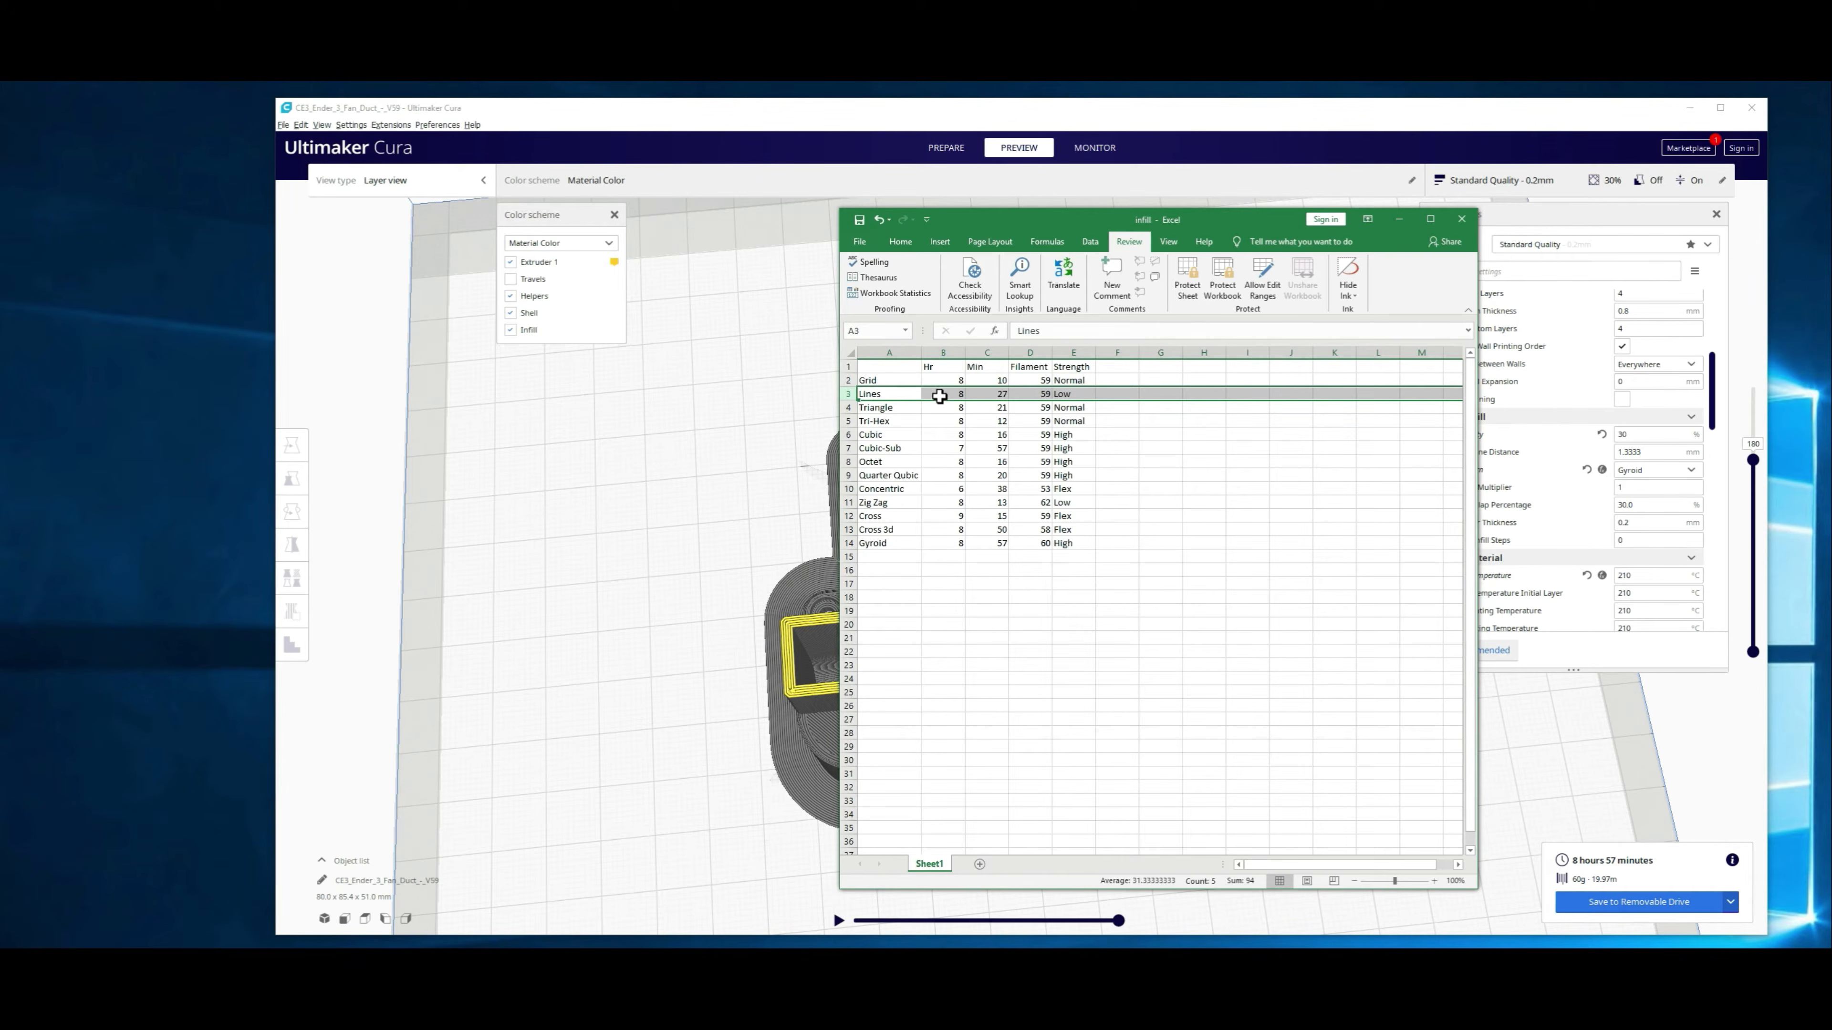
{"action": "left_click", "coordinate": [851, 502]}
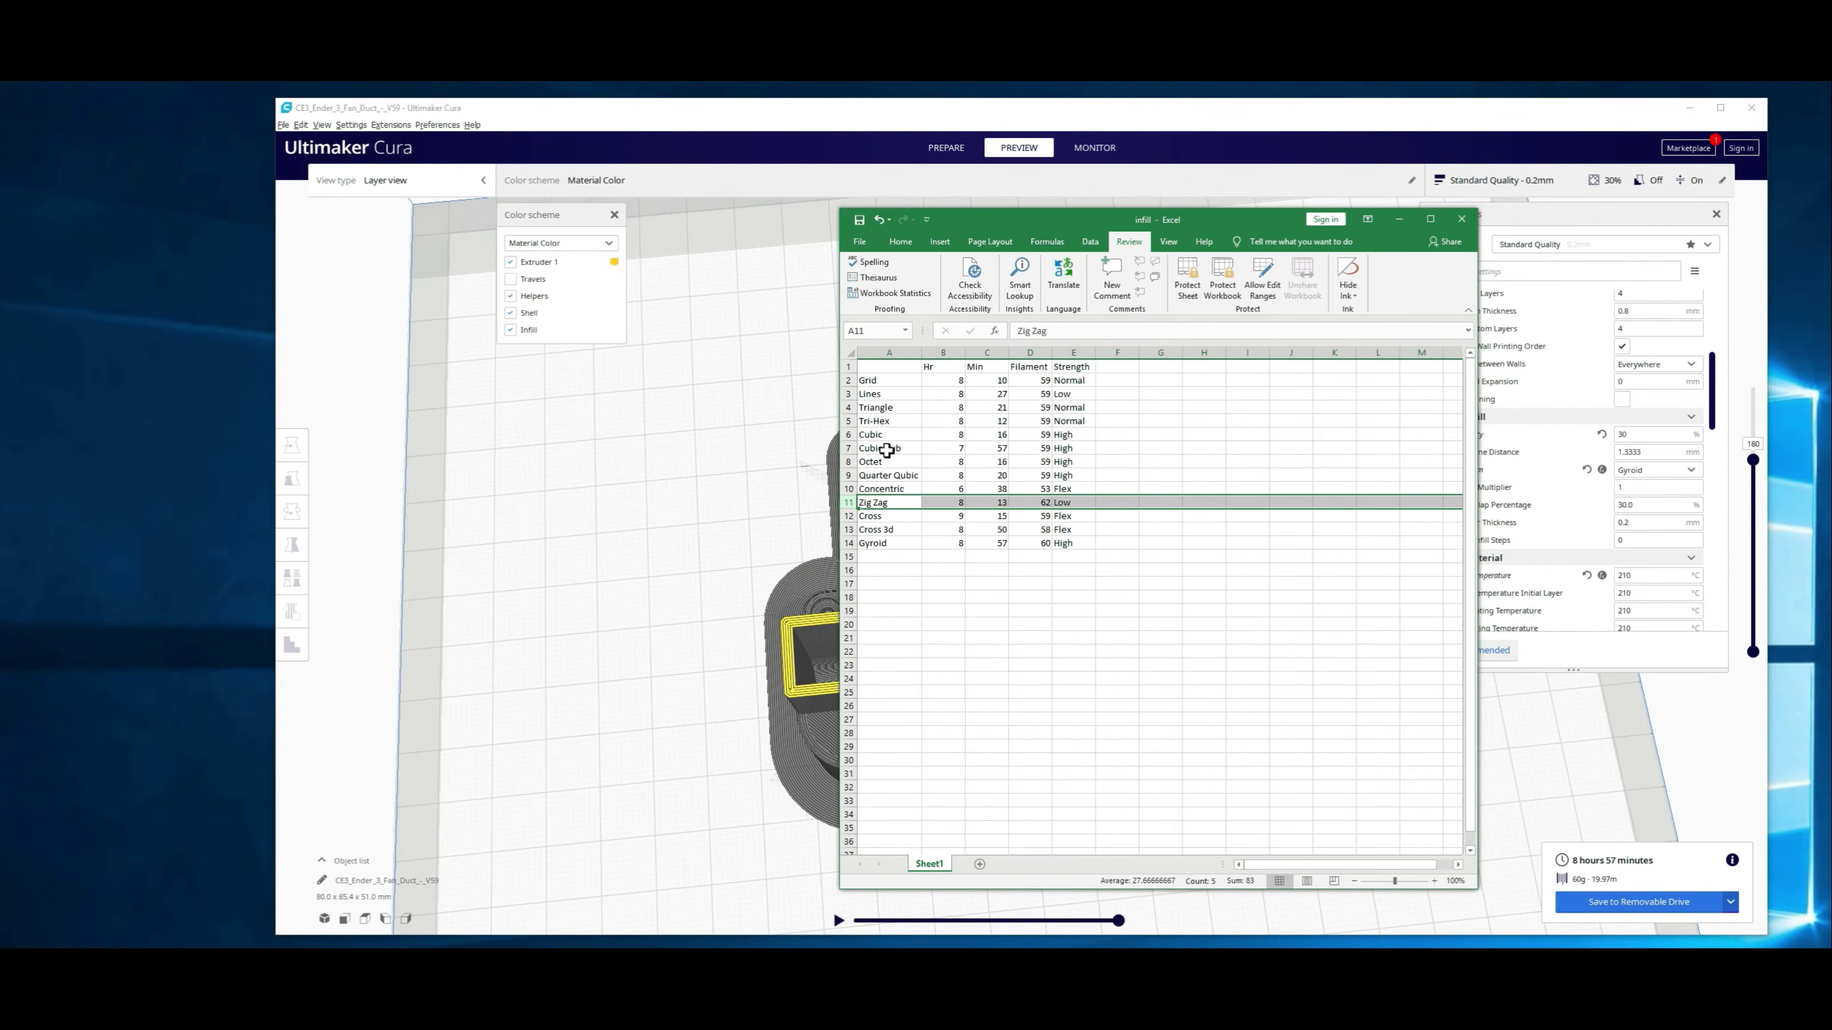
{"action": "left_click_drag", "start_coordinate": [954, 449], "coordinate": [1092, 448]}
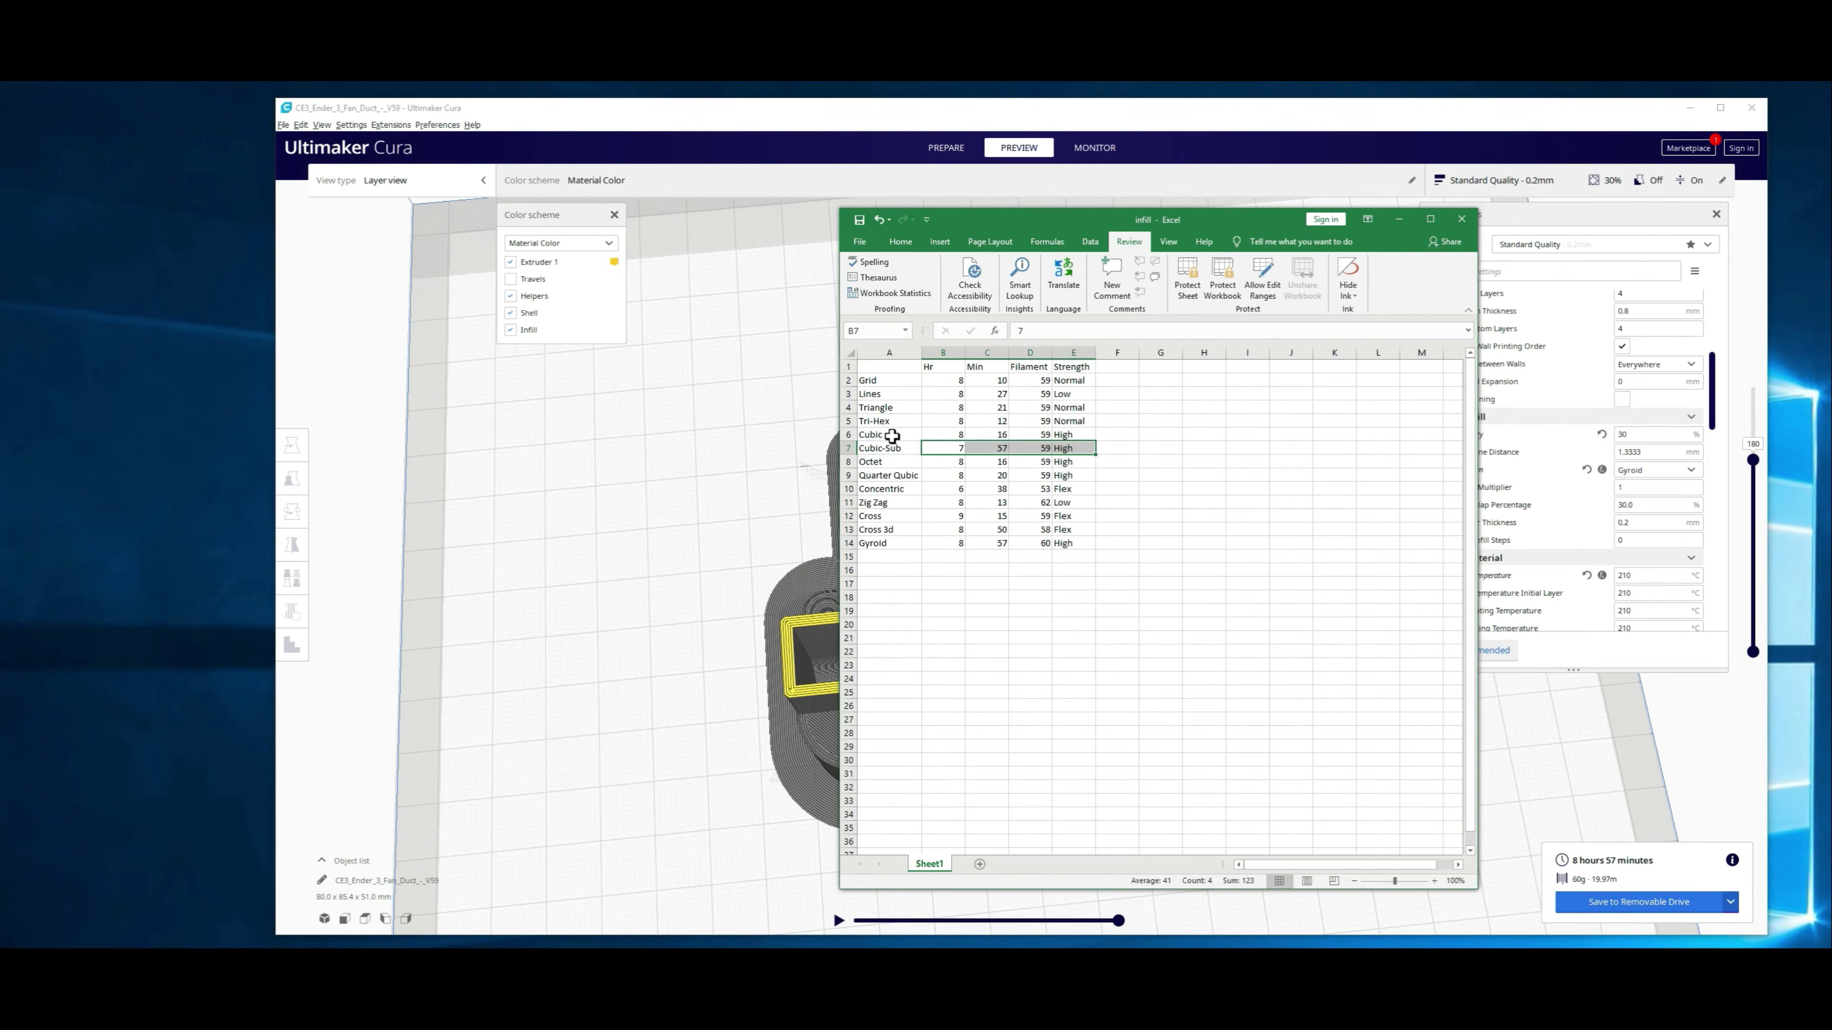
Step: Switch to Cura and restore the Infill Pattern to its calculated value, Cubic
{"action": "left_click_drag", "start_coordinate": [1250, 228], "coordinate": [1224, 304]}
{"action": "left_click", "coordinate": [1604, 479]}
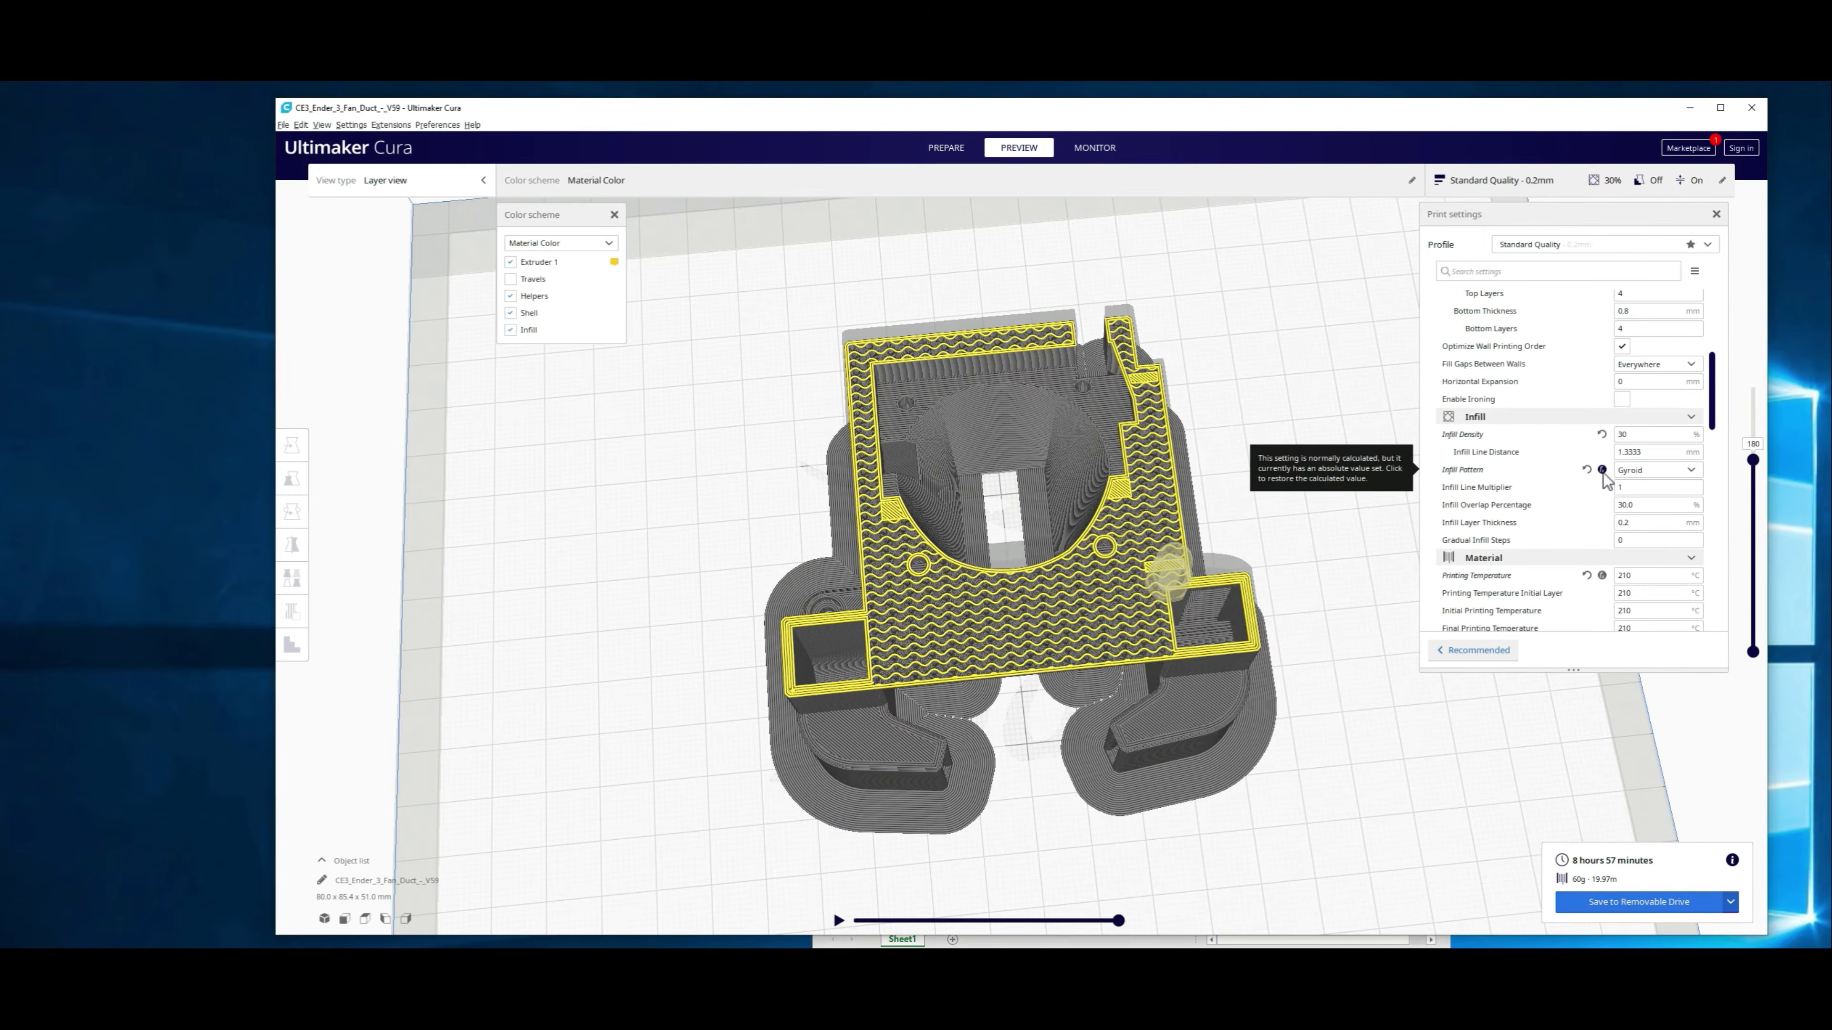
{"action": "left_click", "coordinate": [1602, 471]}
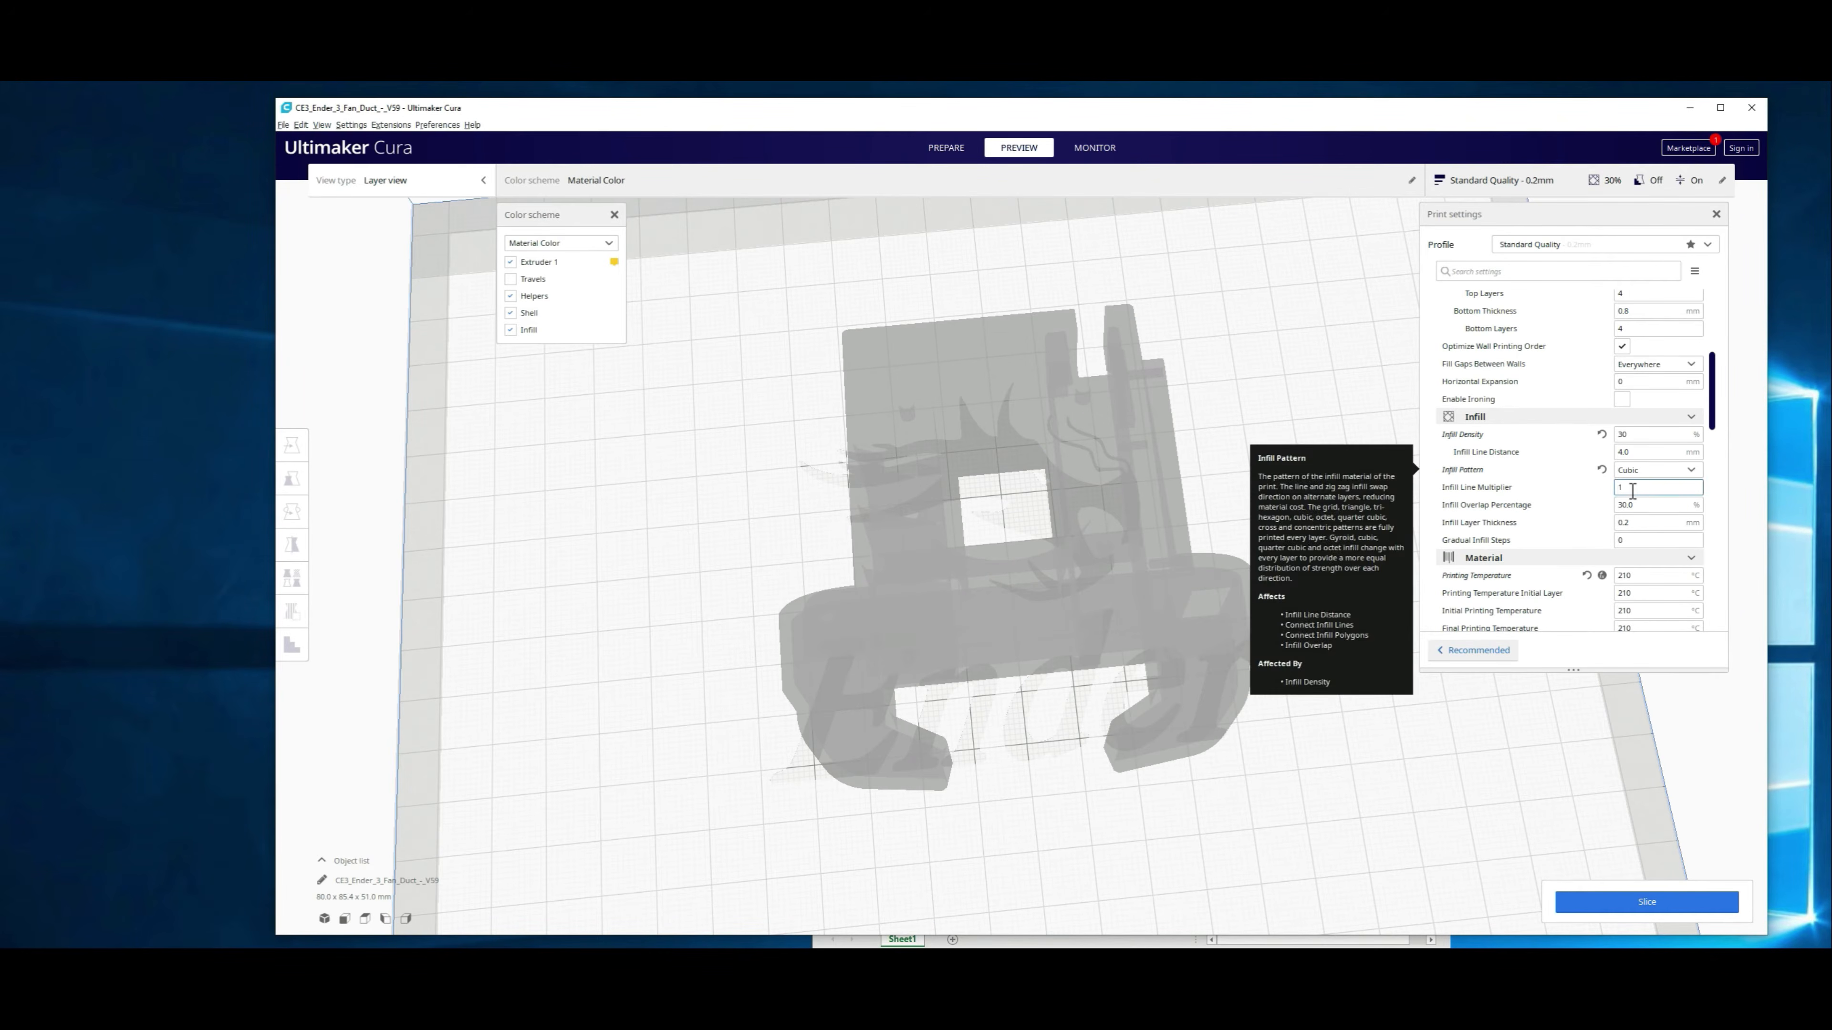
Step: Switch to the infill spreadsheet in Excel and highlight the Cubic row's time, filament and strength values
{"action": "left_click", "coordinate": [1044, 942]}
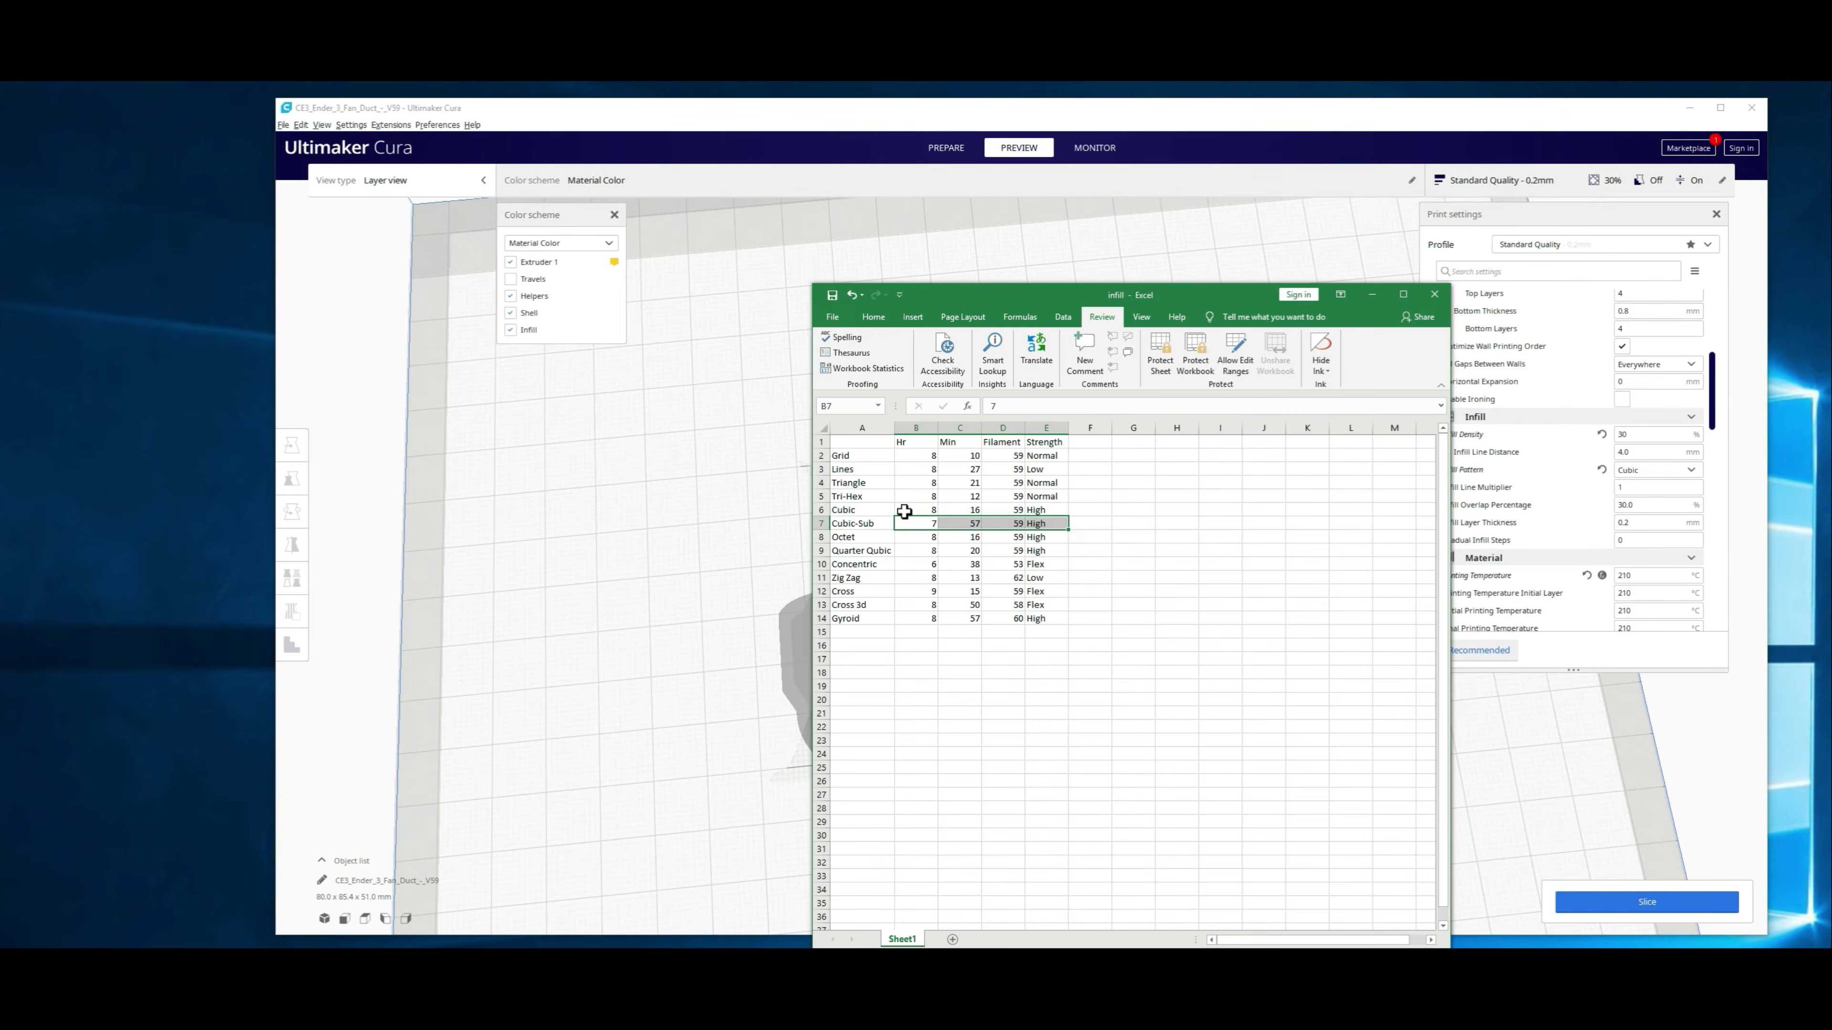
{"action": "mouse_move", "coordinate": [1049, 509]}
{"action": "left_mouse_down"}
{"action": "mouse_move", "coordinate": [897, 508]}
{"action": "mouse_move", "coordinate": [1042, 508]}
{"action": "left_mouse_up"}
{"action": "left_click", "coordinate": [976, 520]}
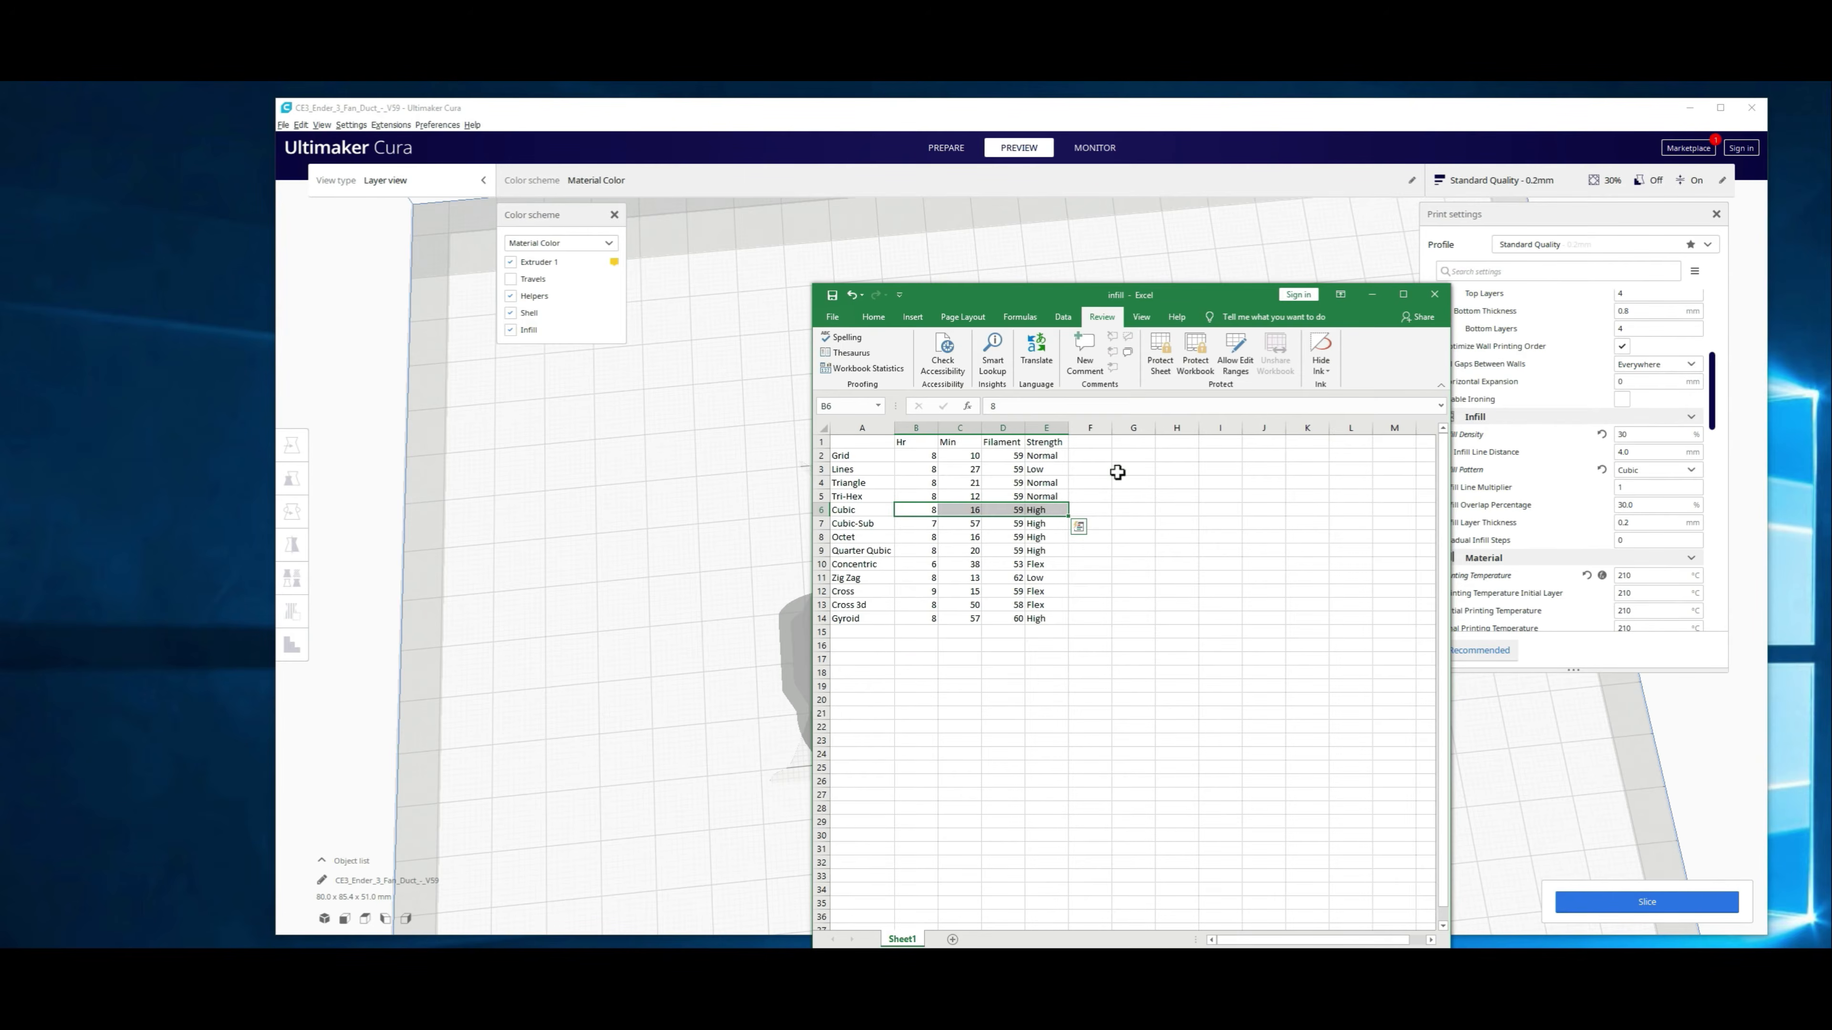
Step: Switch to Cura, apply the Low Quality - 0.28 mm profile discarding the customized settings, and slice the fan duct
{"action": "left_click", "coordinate": [1573, 242]}
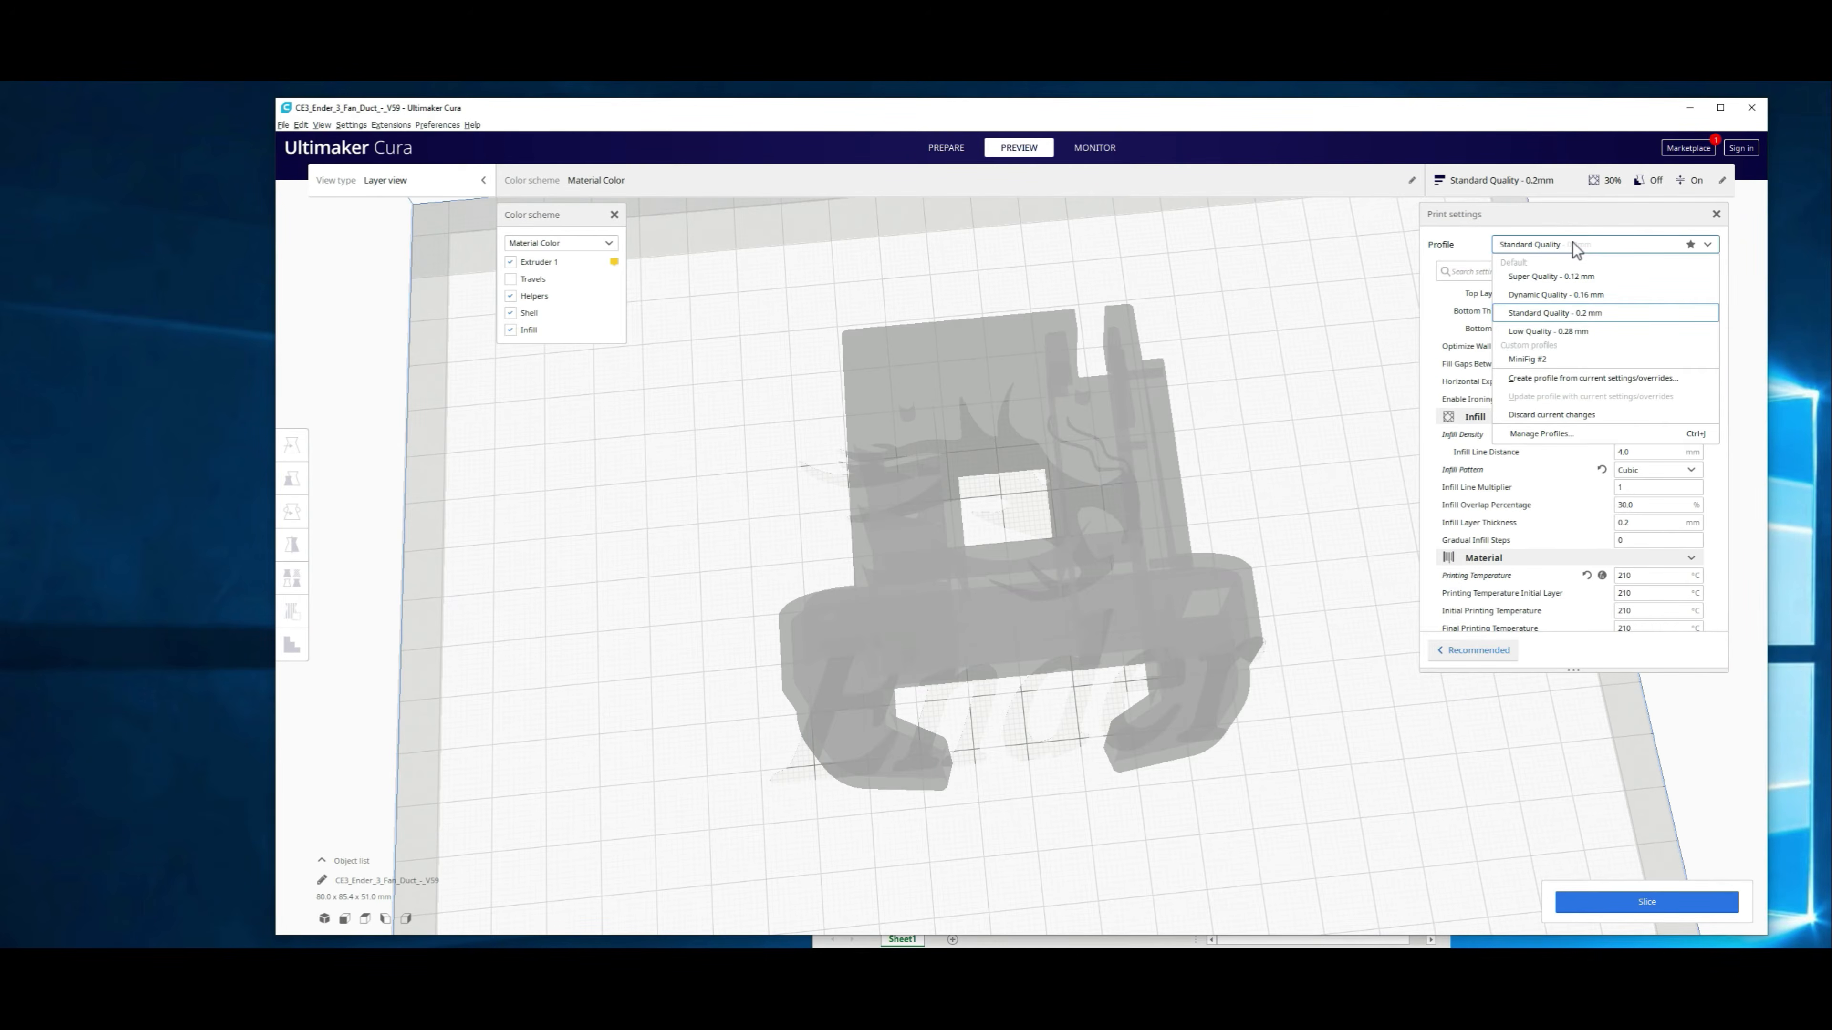
{"action": "left_click", "coordinate": [1577, 331]}
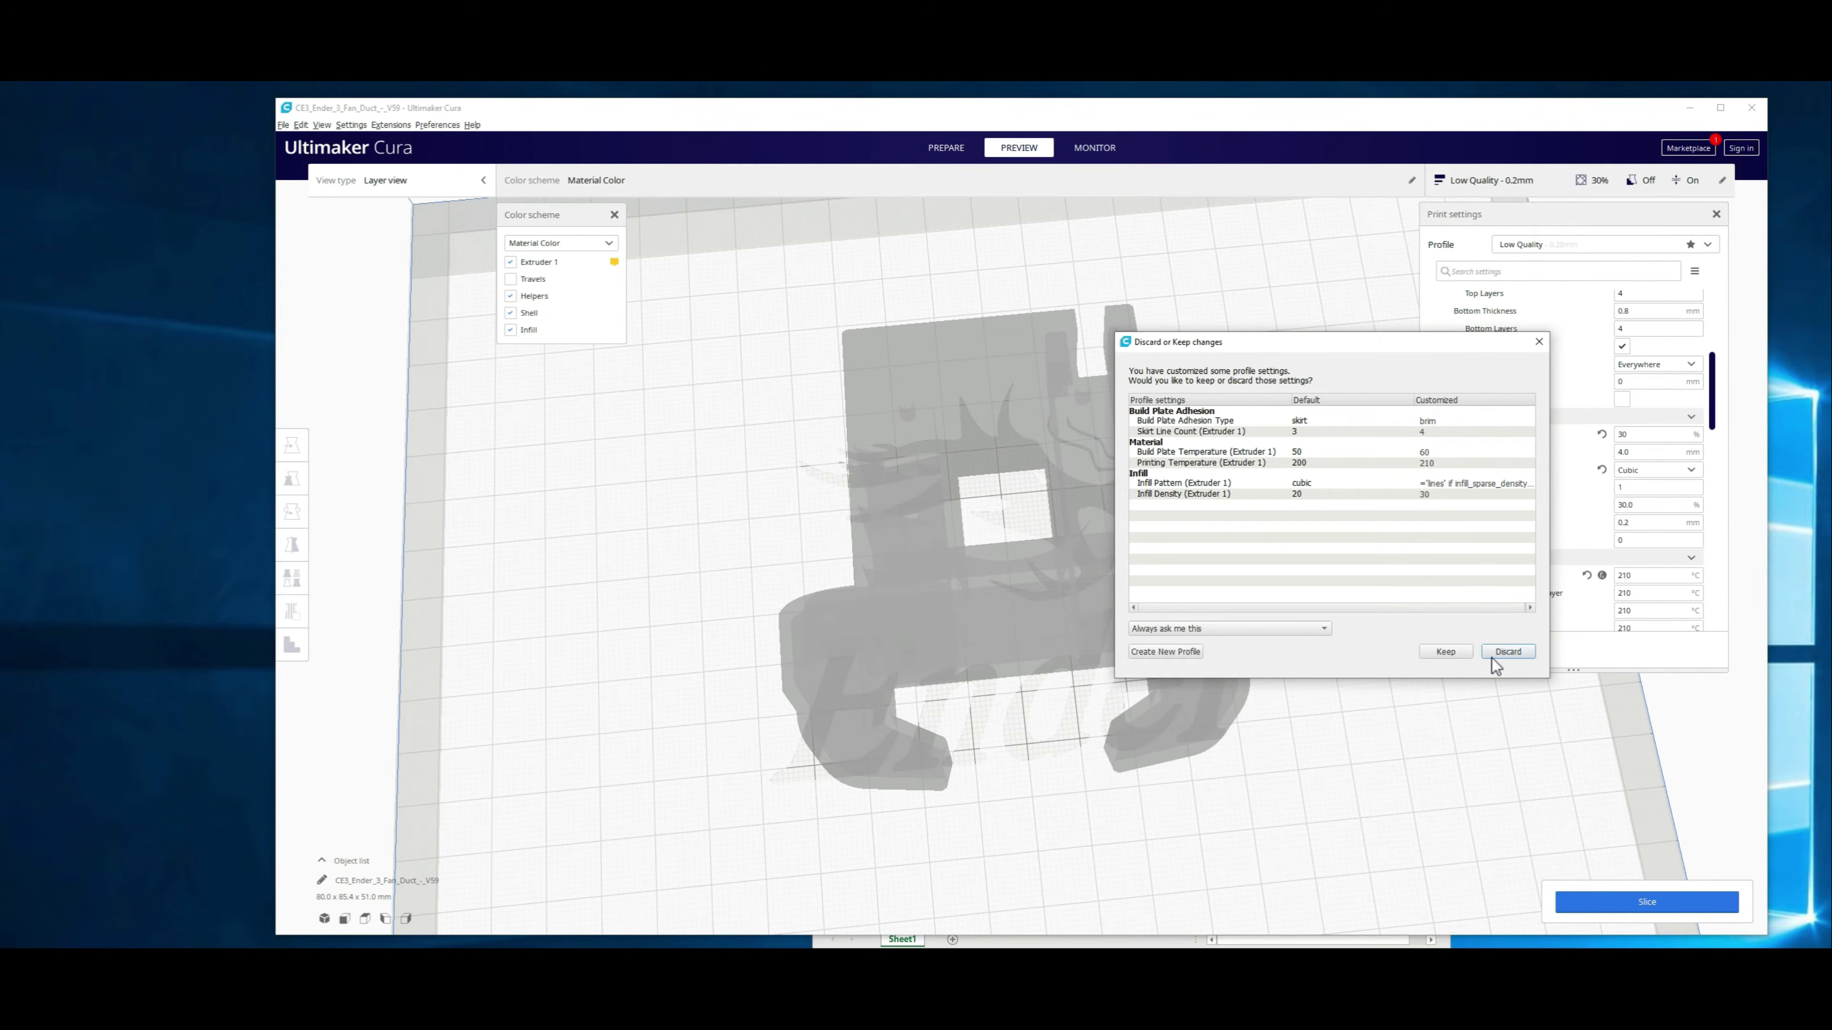
{"action": "left_click", "coordinate": [1513, 653]}
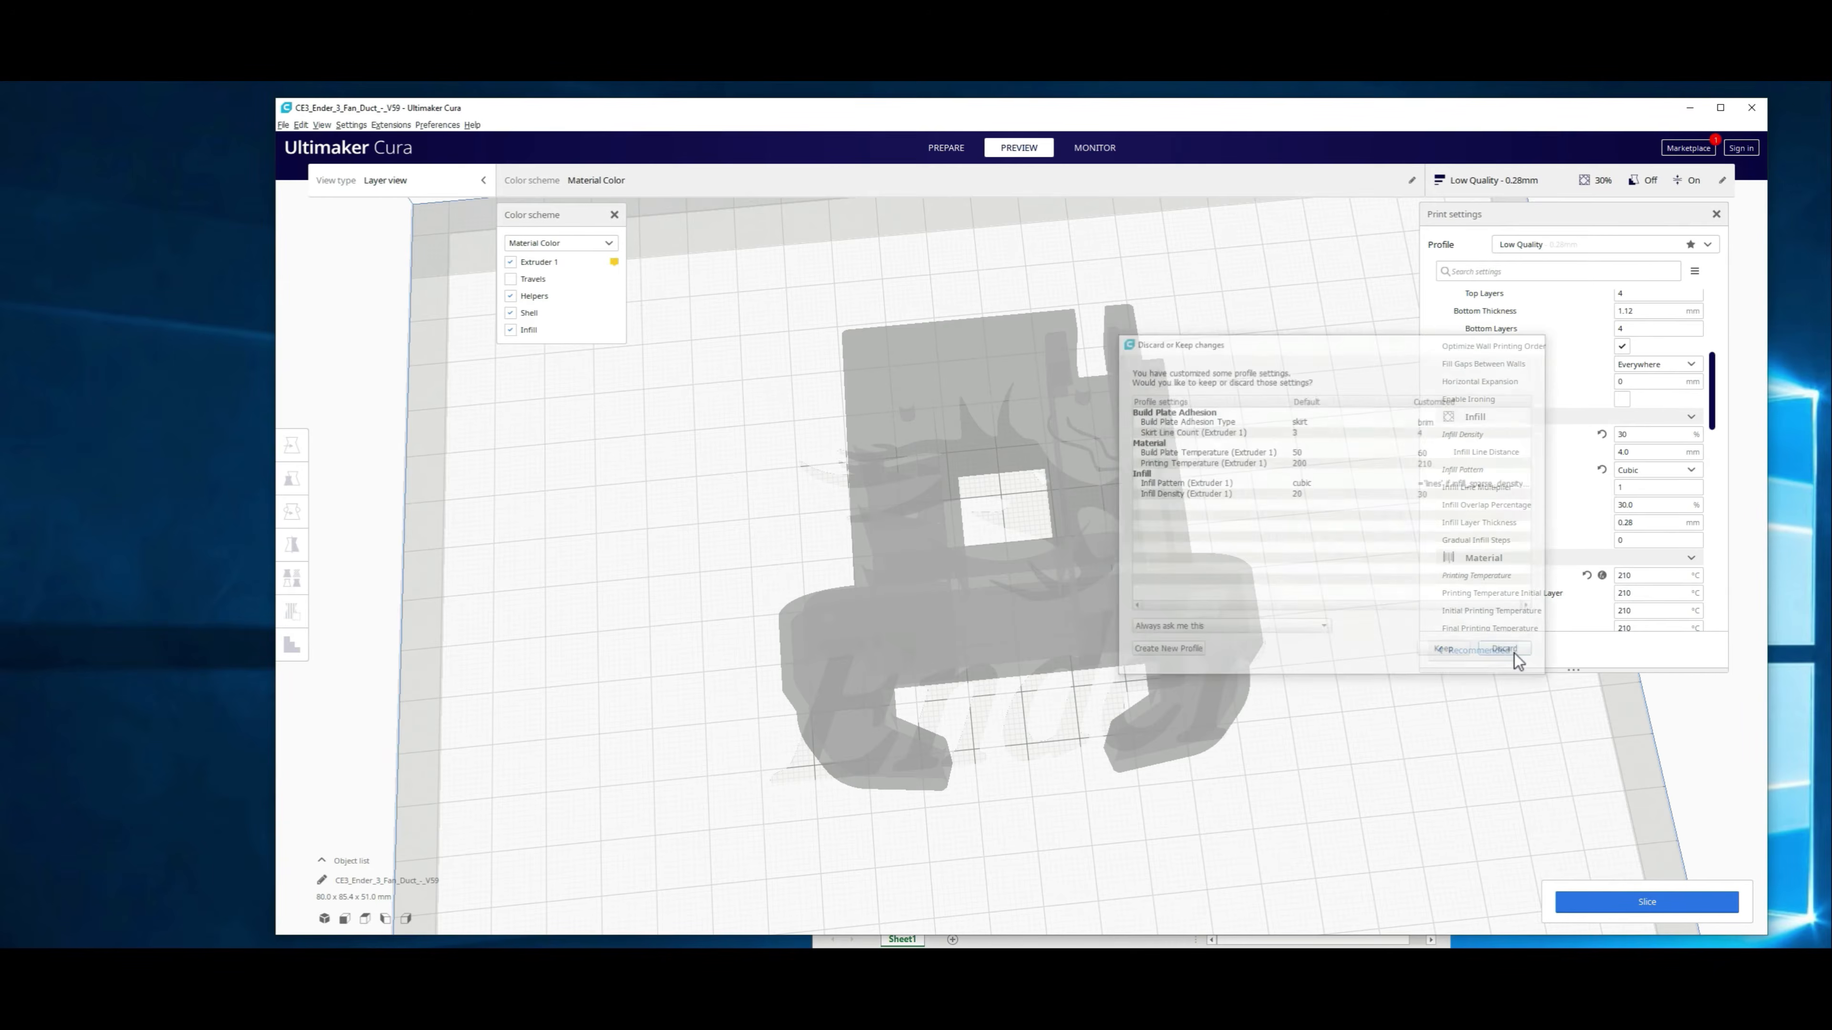
{"action": "left_click", "coordinate": [1644, 909]}
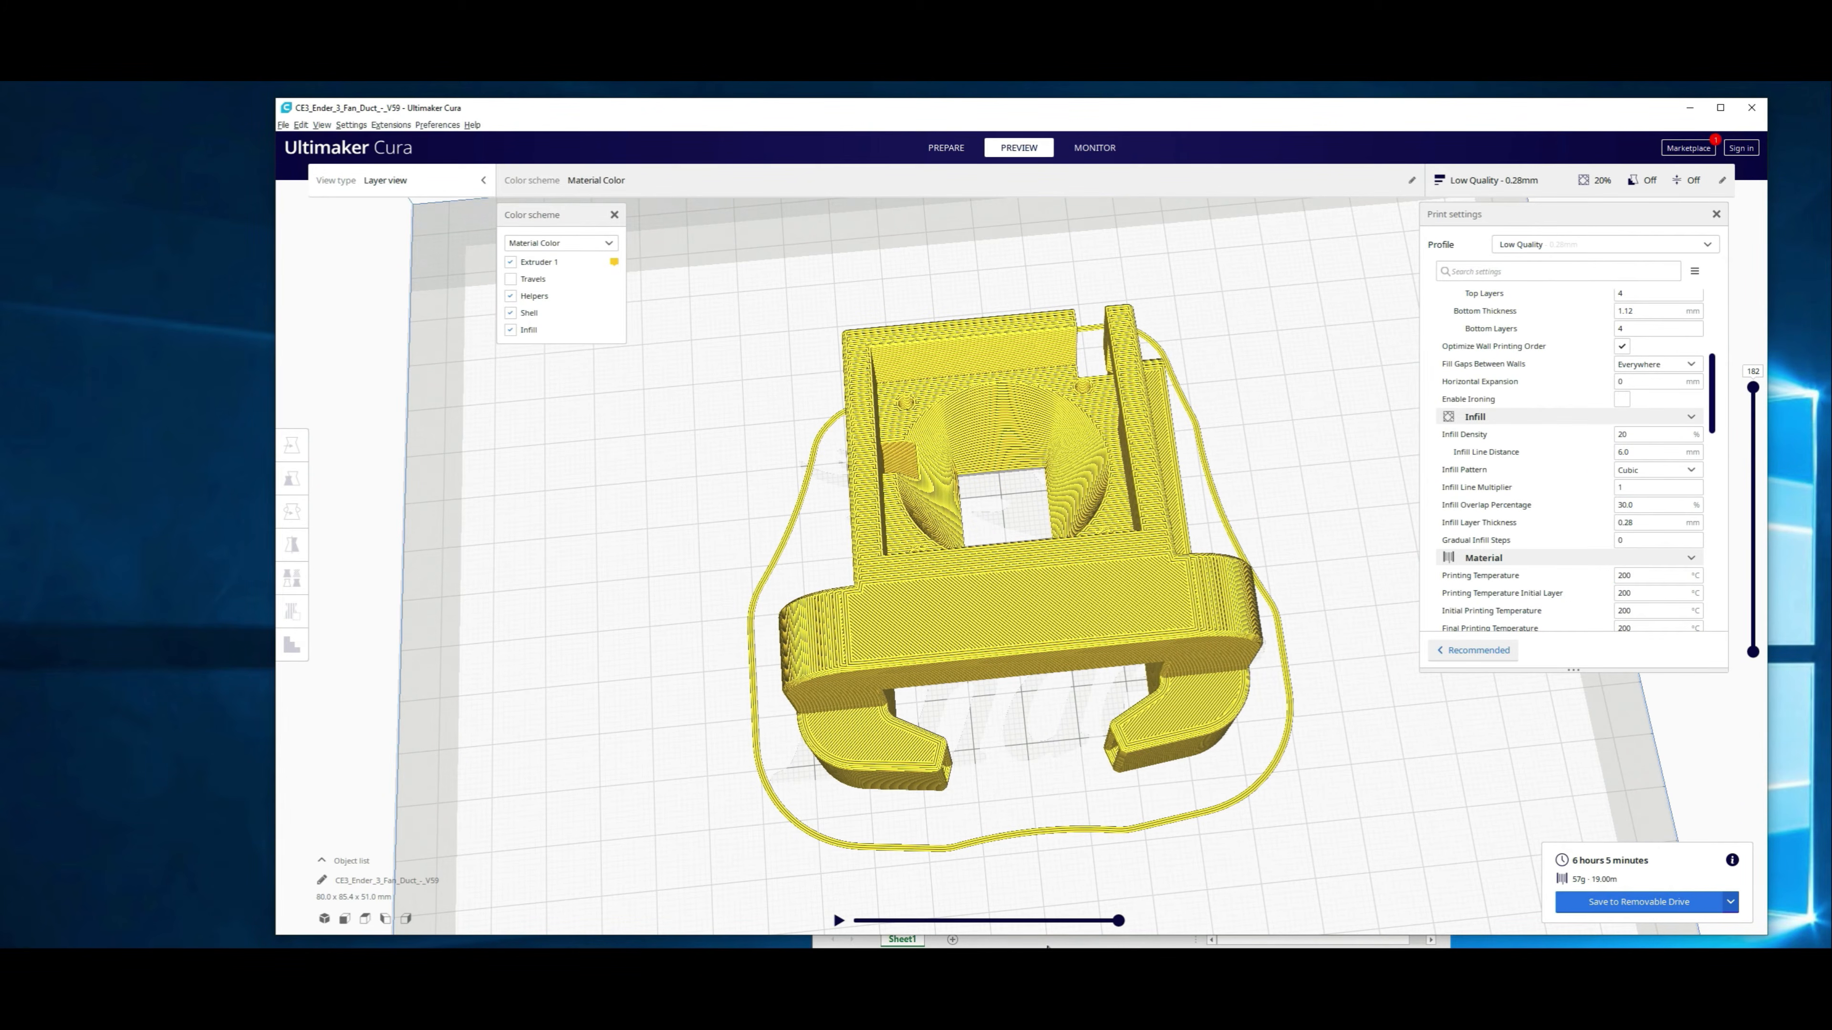
Step: Check the Cura version in the program's About information and close it
{"action": "left_click", "coordinate": [473, 125]}
{"action": "left_click", "coordinate": [496, 215]}
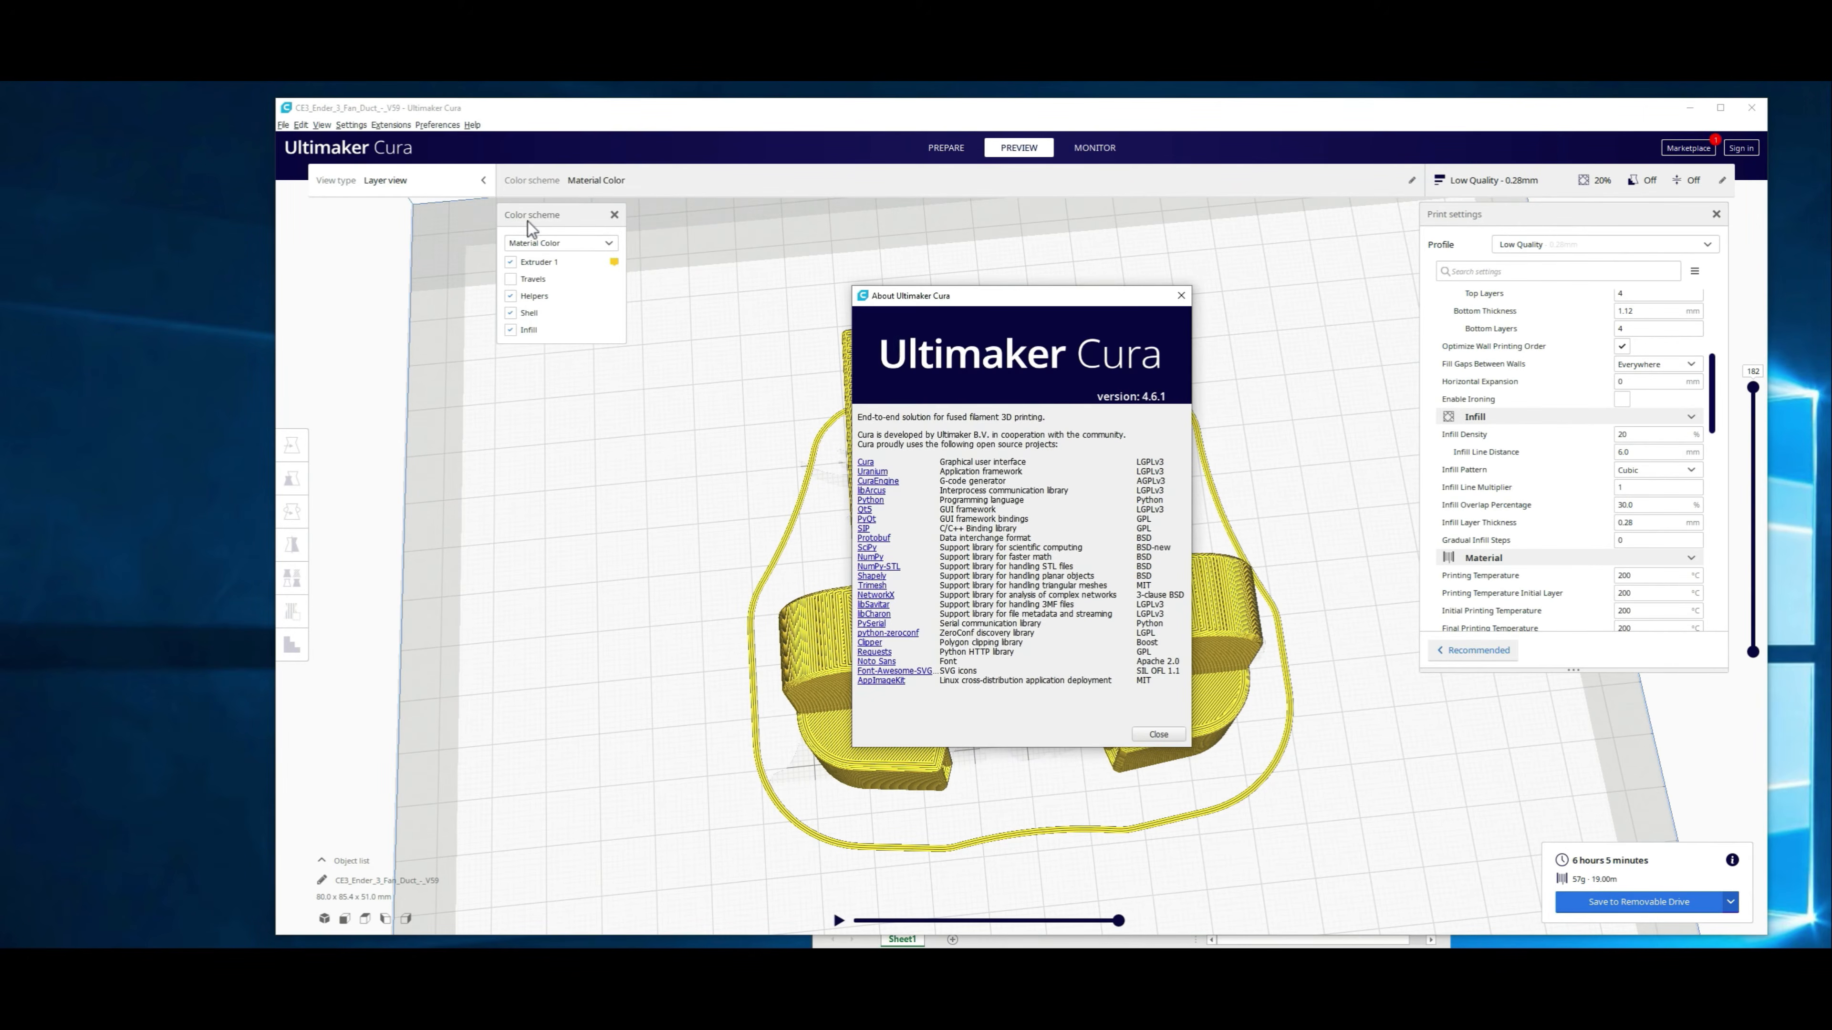
{"action": "left_click", "coordinate": [1181, 295]}
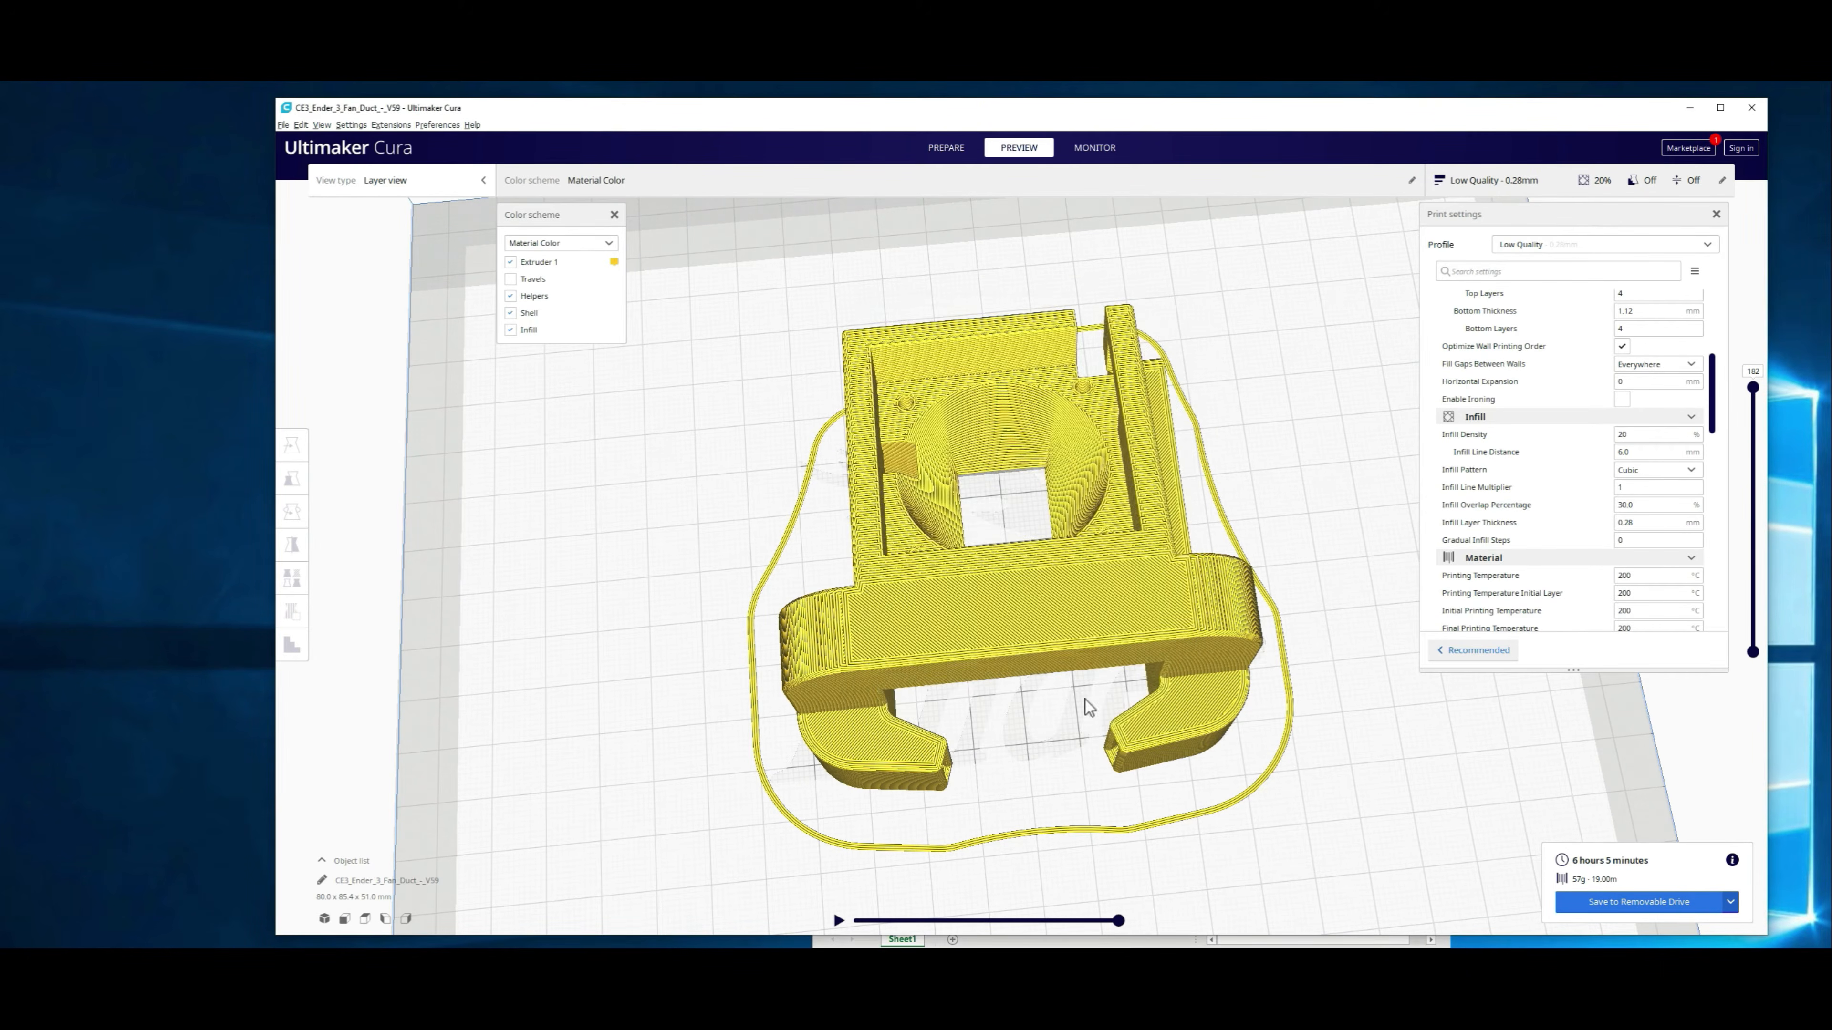
Step: Return to the infill spreadsheet in Excel and examine the Gyroid row's print time, filament and strength
{"action": "left_click", "coordinate": [1039, 942]}
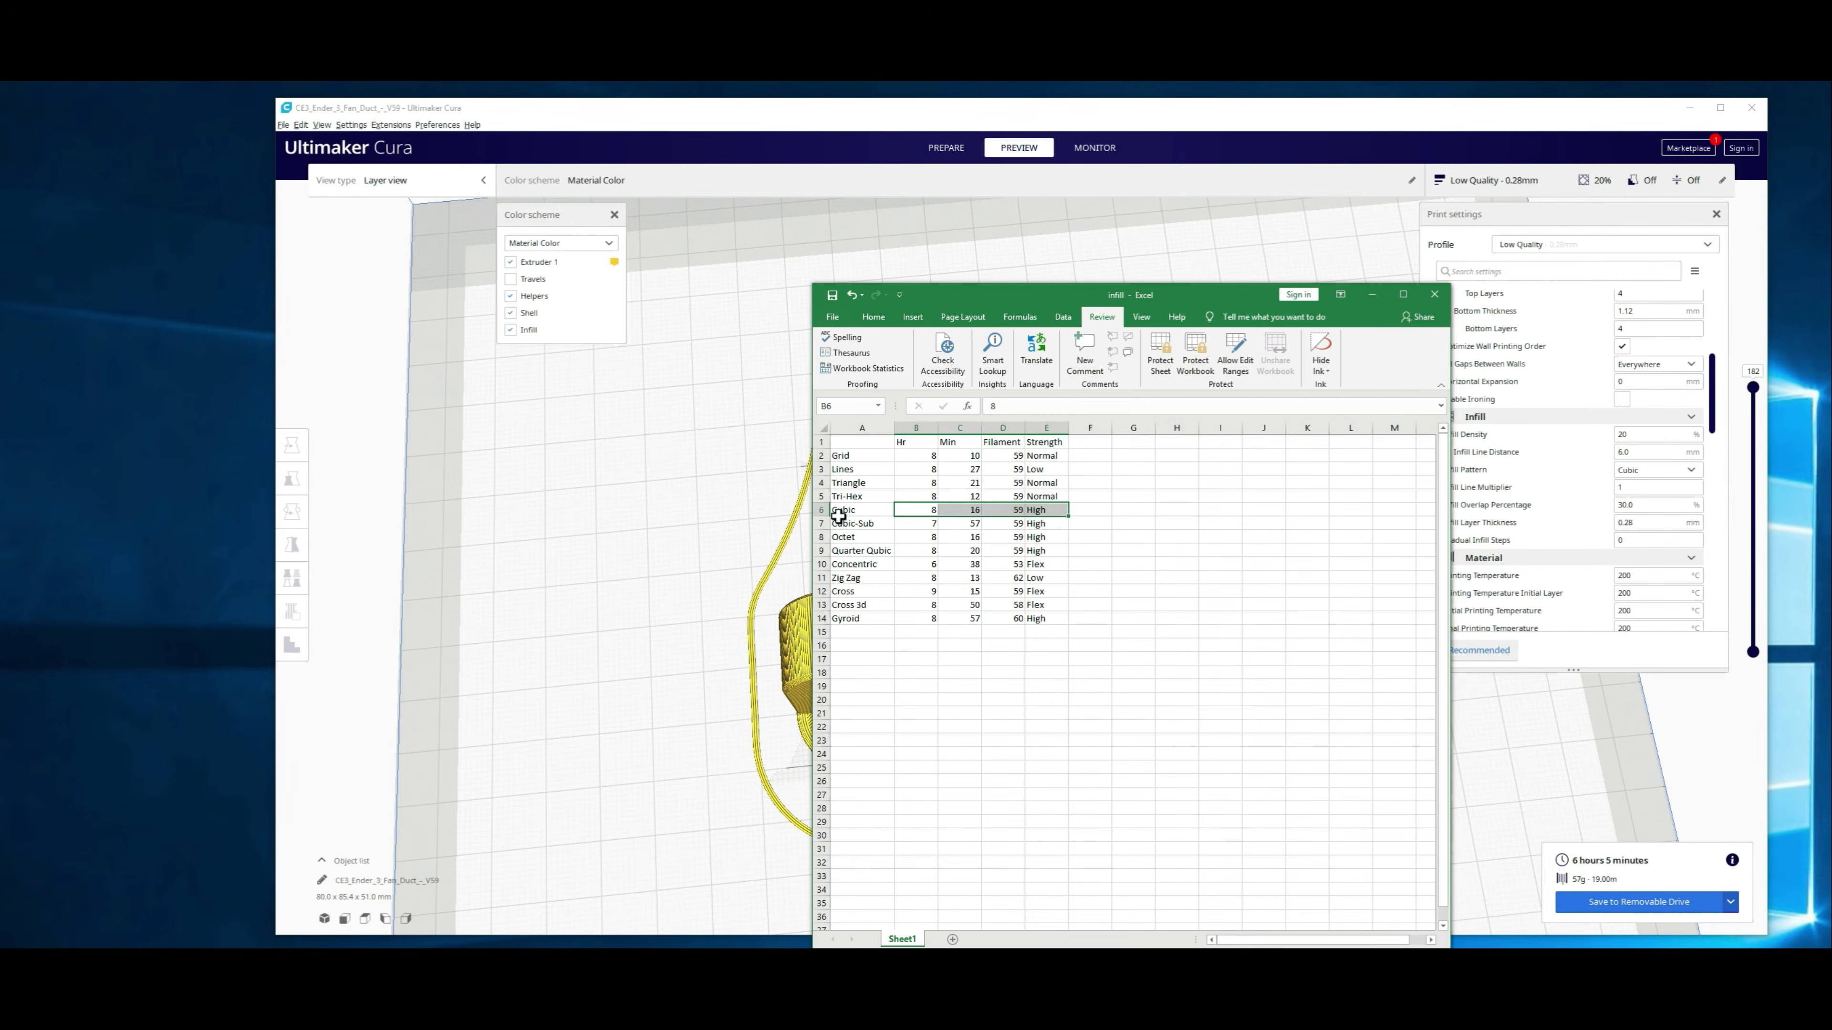
{"action": "left_click", "coordinate": [1099, 509]}
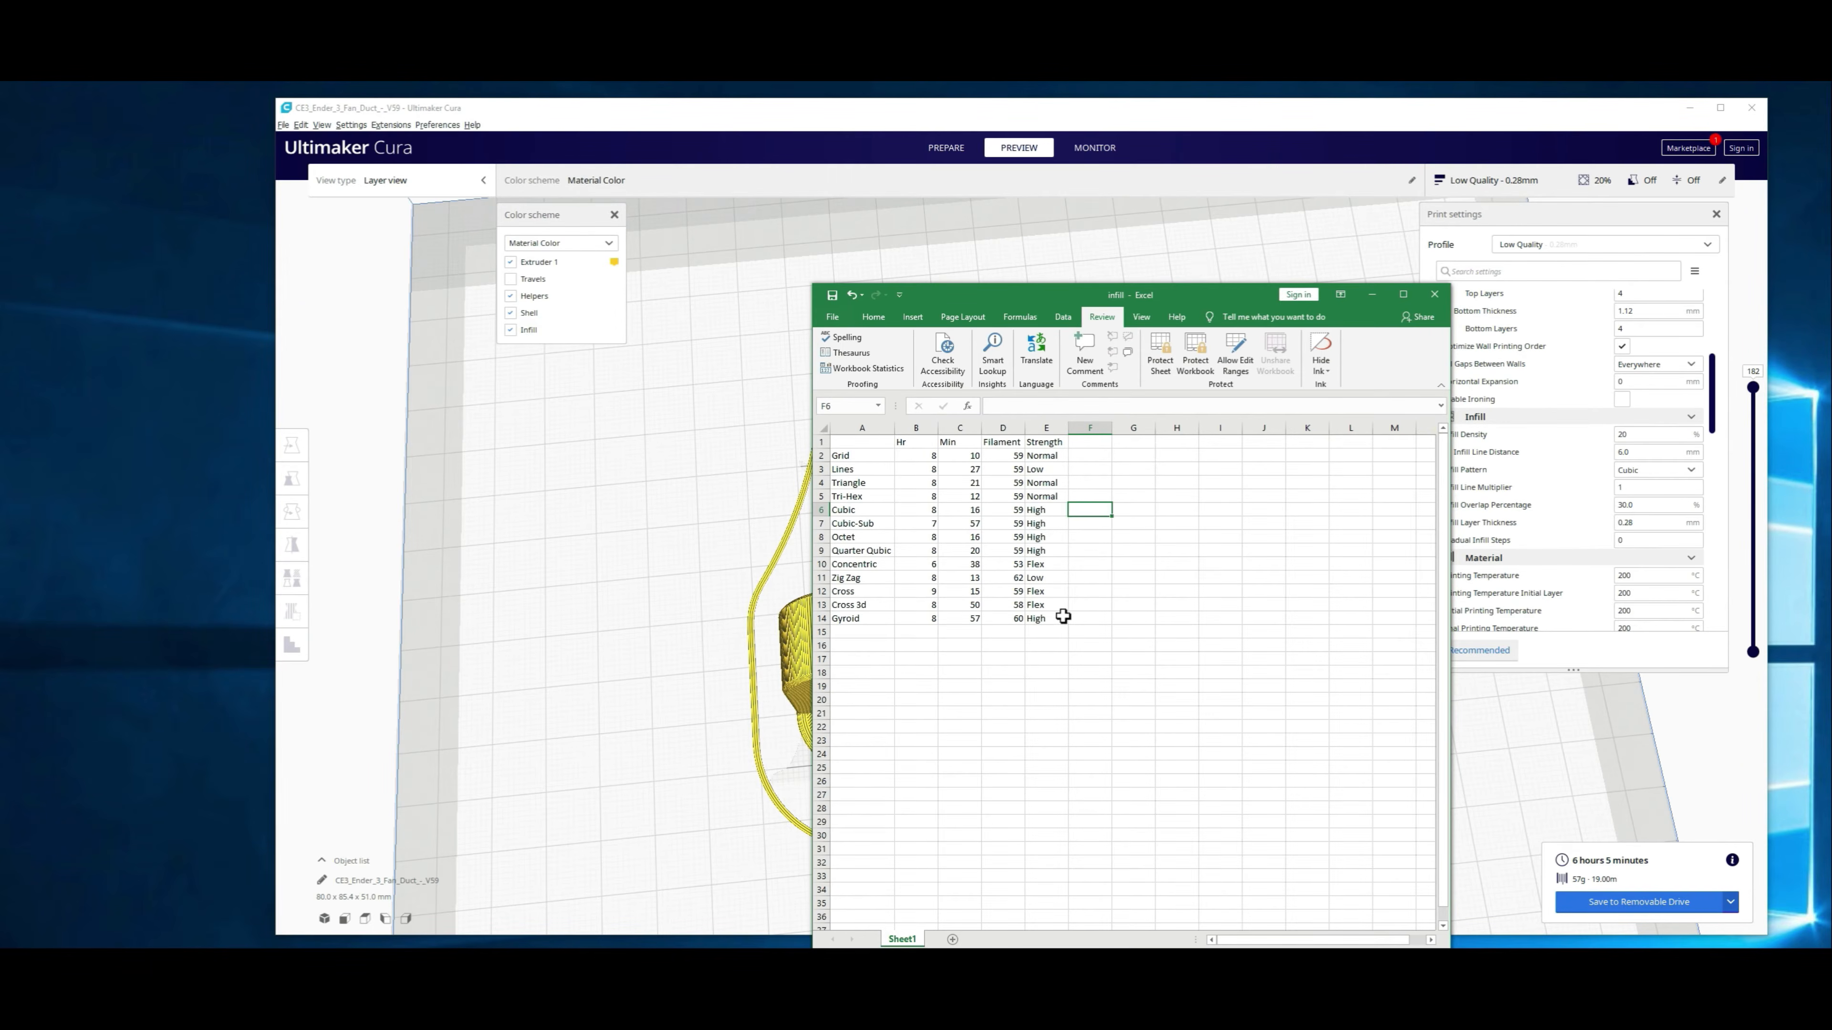
{"action": "left_click", "coordinate": [867, 619]}
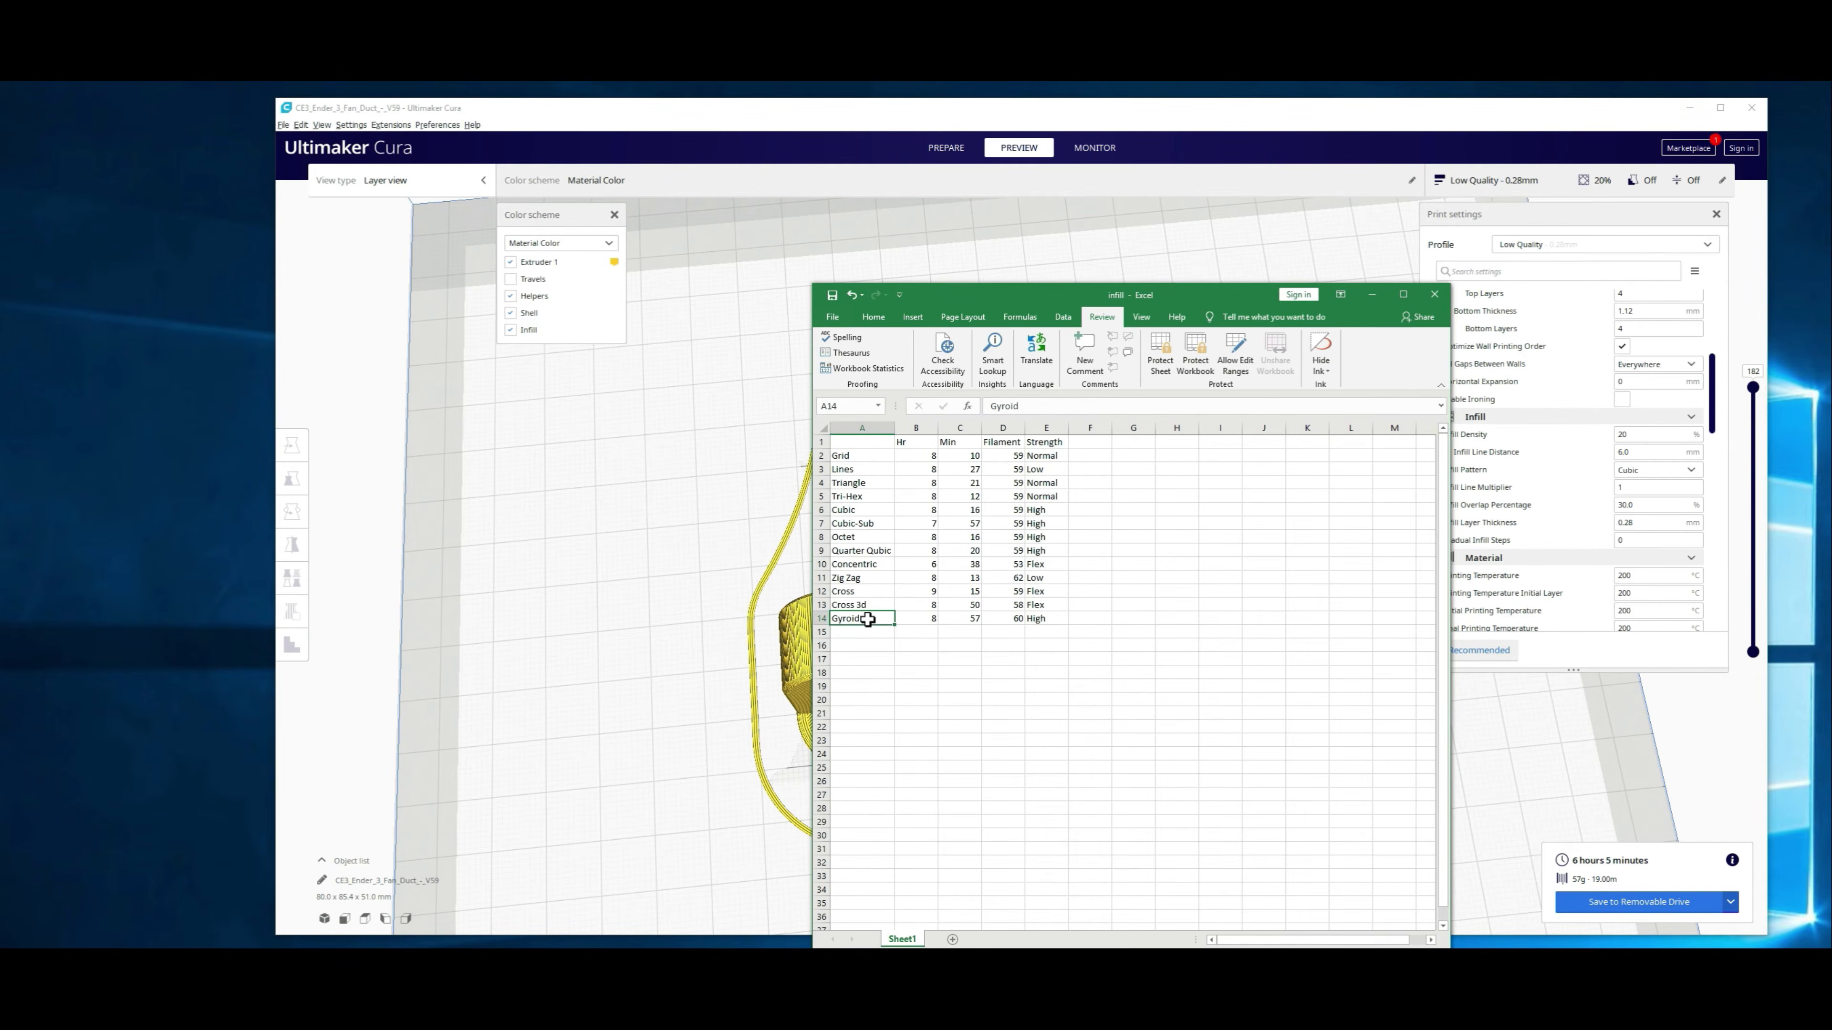
{"action": "left_click_drag", "start_coordinate": [868, 620], "coordinate": [887, 619]}
{"action": "left_click", "coordinate": [1009, 618]}
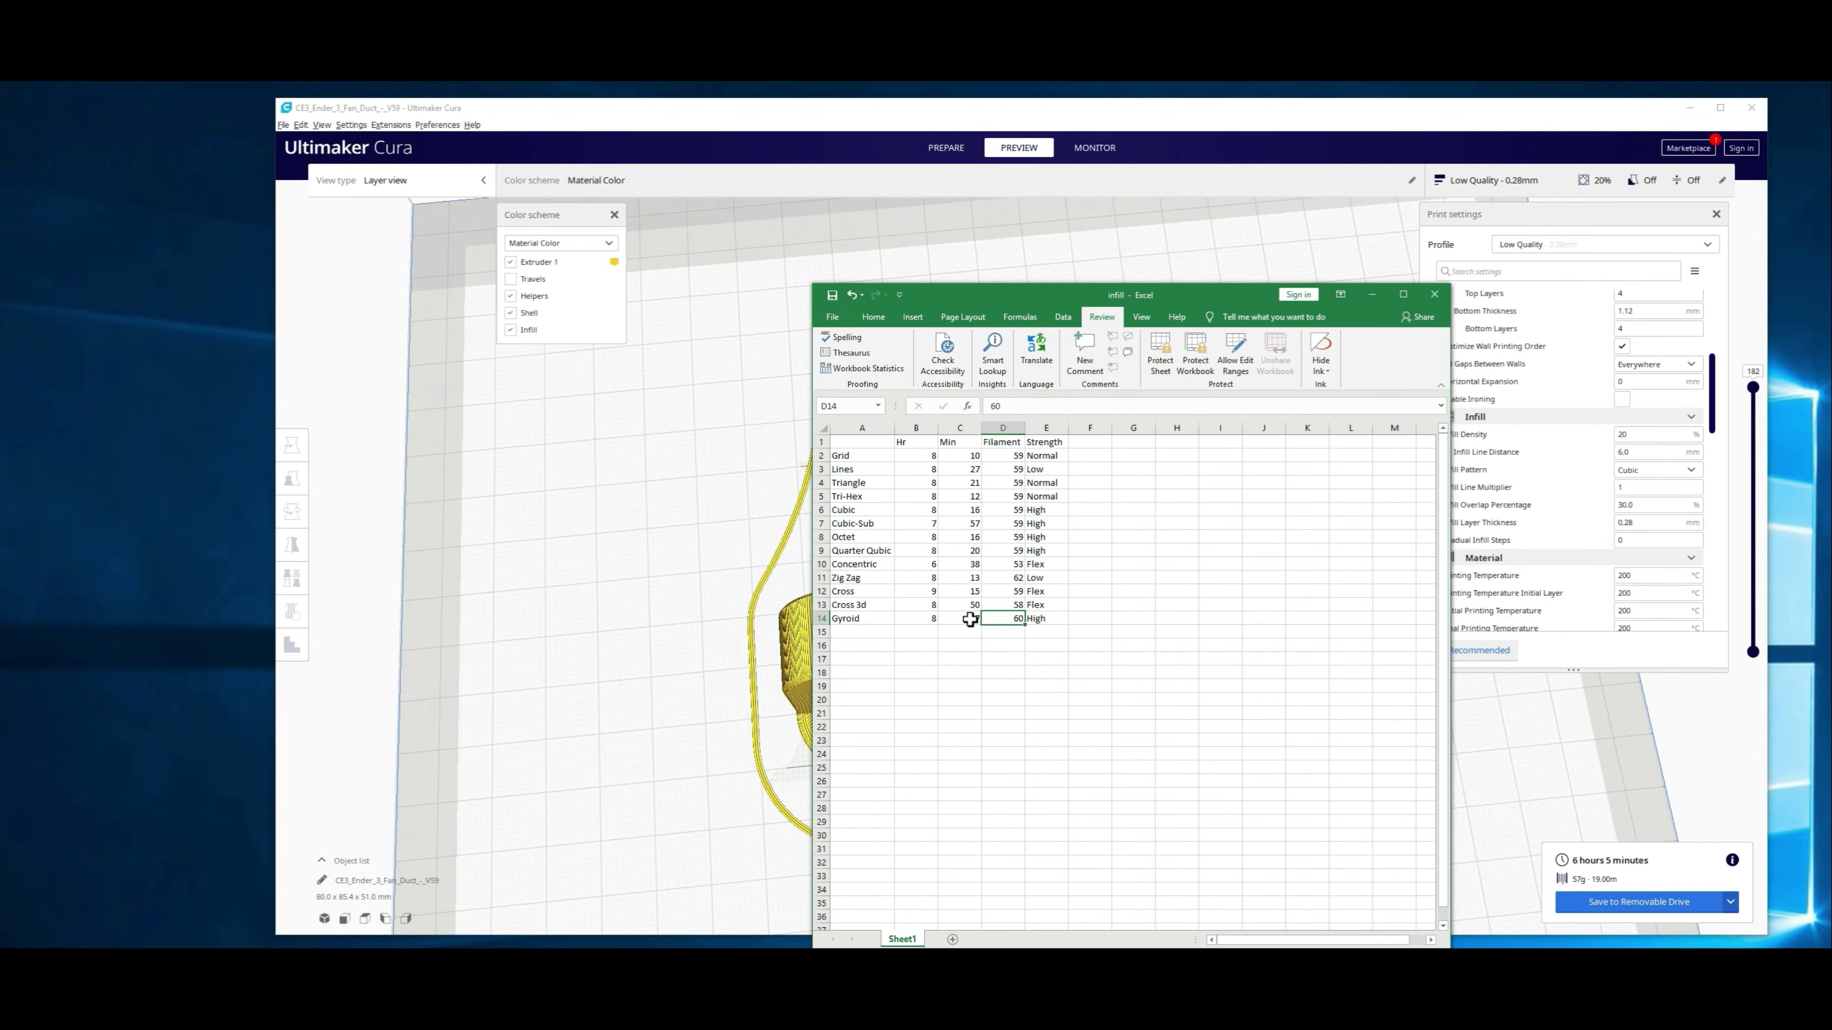
{"action": "left_click_drag", "start_coordinate": [1055, 618], "coordinate": [851, 619]}
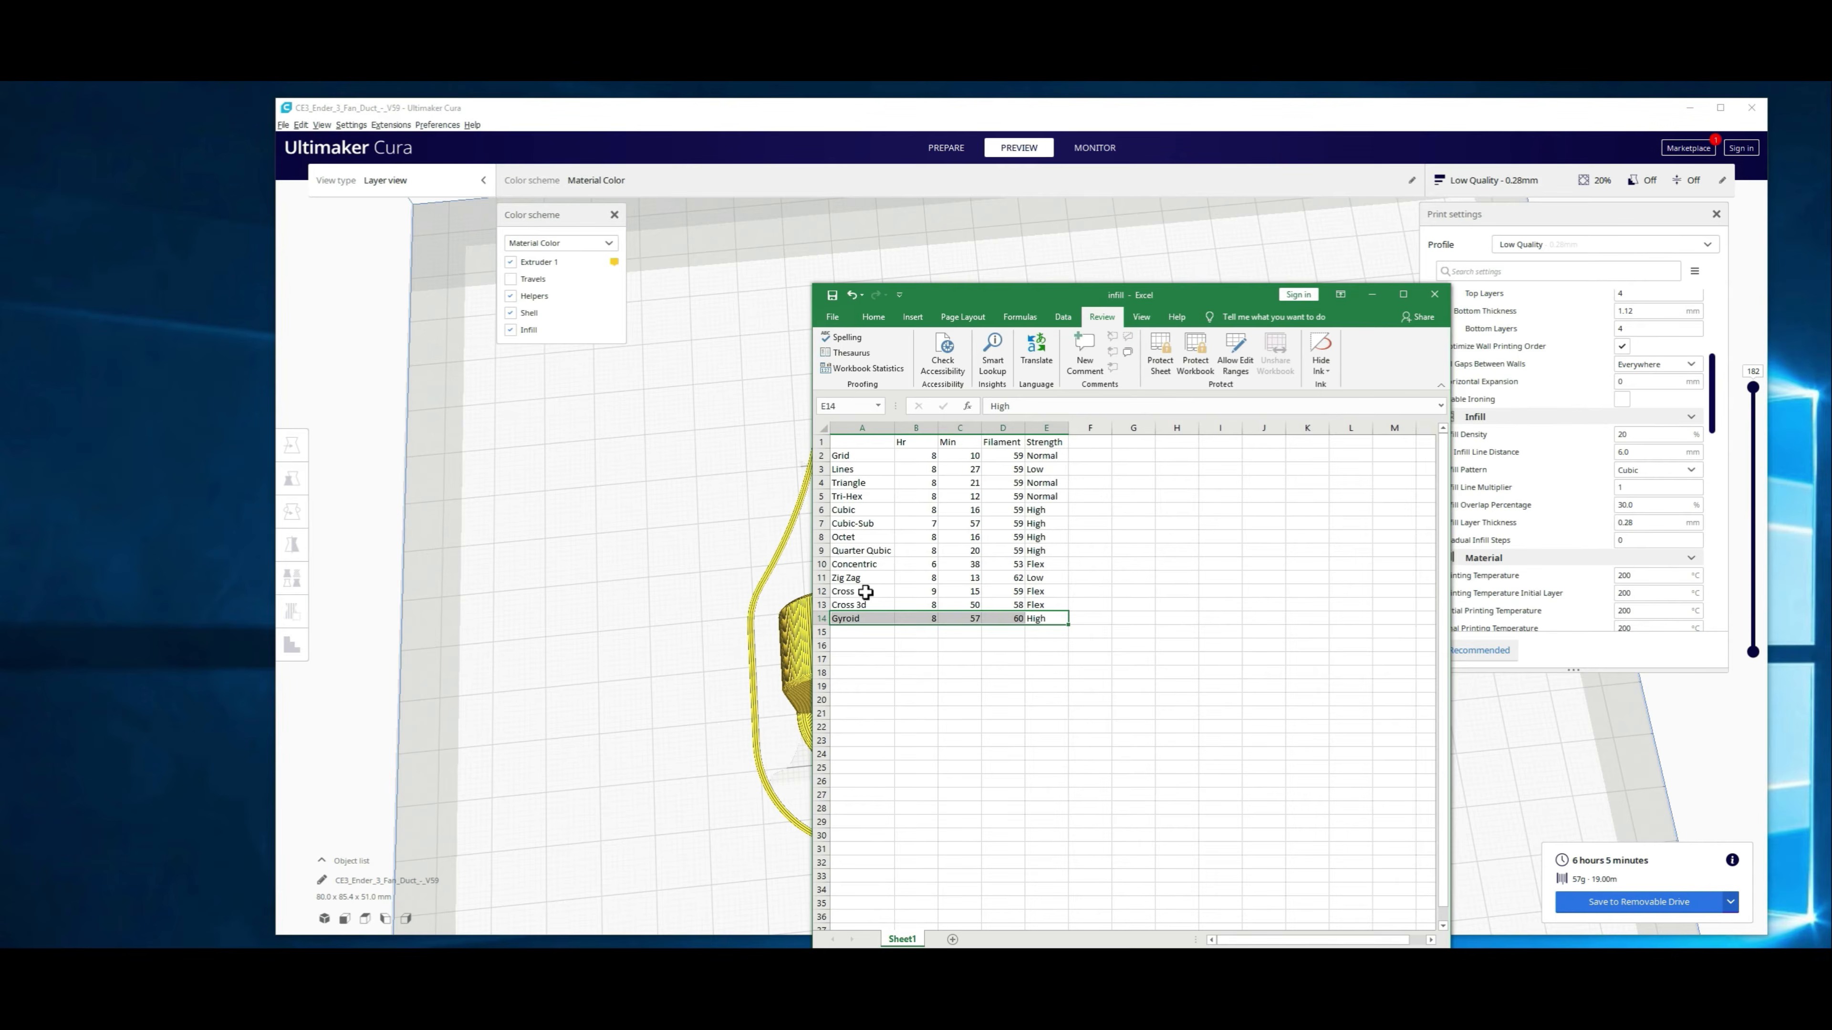
Step: Highlight the Concentric, Zig Zag, Lines, Cubic and Grid rows one after another to compare their time, filament and strength
{"action": "mouse_move", "coordinate": [865, 592]}
{"action": "left_mouse_down"}
{"action": "mouse_move", "coordinate": [1059, 608]}
{"action": "mouse_move", "coordinate": [1060, 564]}
{"action": "mouse_move", "coordinate": [876, 565]}
{"action": "left_mouse_up"}
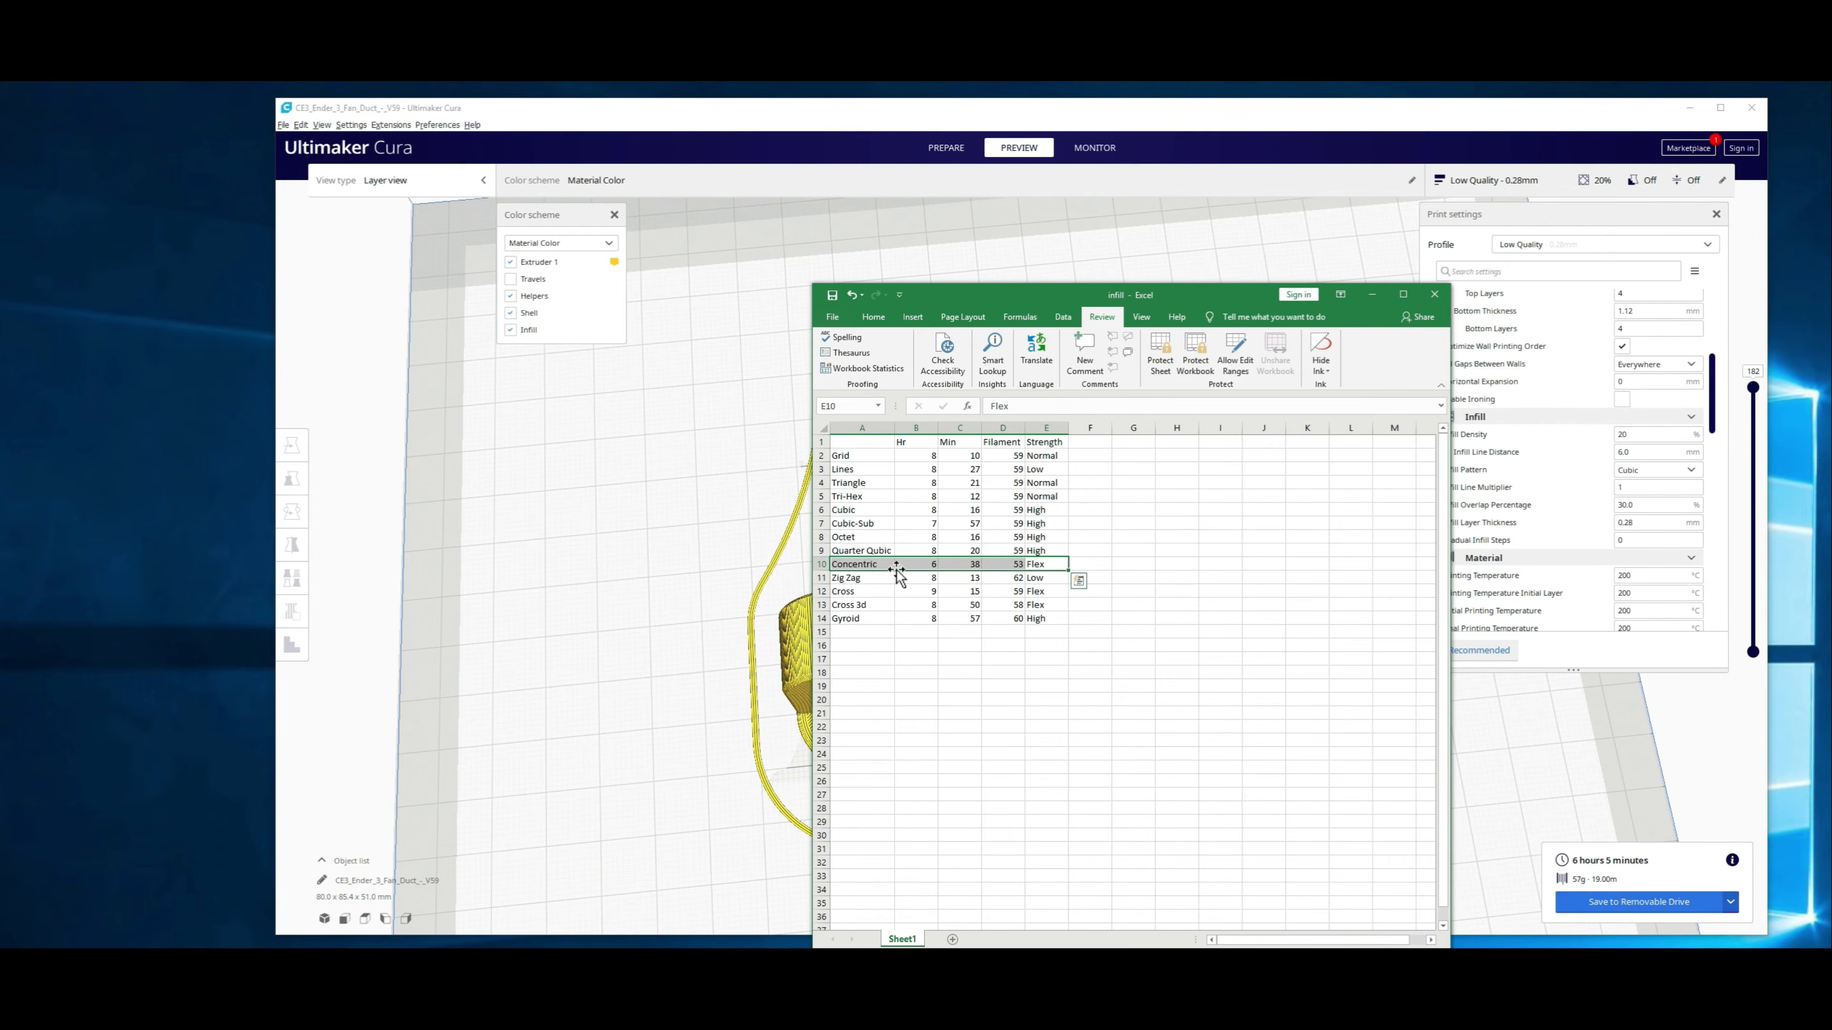
{"action": "left_click", "coordinate": [1050, 578]}
{"action": "left_click_drag", "start_coordinate": [1017, 580], "coordinate": [865, 583]}
{"action": "left_click_drag", "start_coordinate": [1044, 470], "coordinate": [880, 470]}
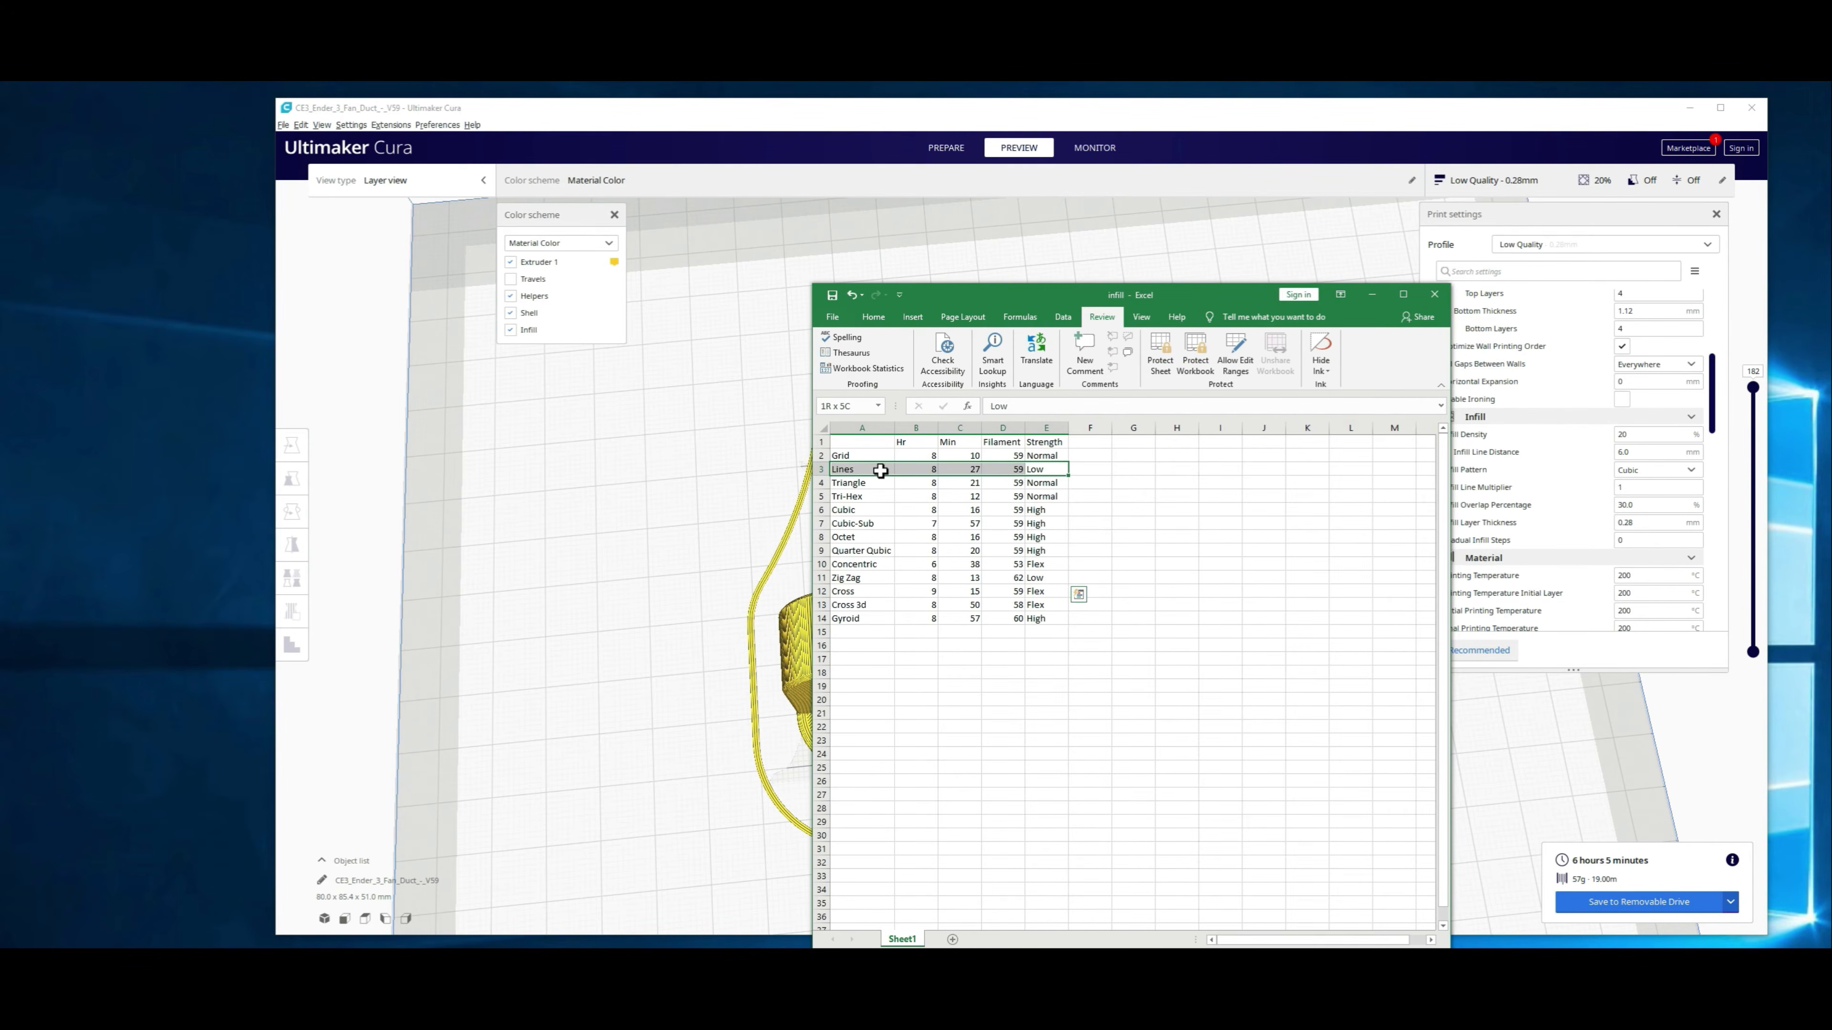
{"action": "left_click_drag", "start_coordinate": [880, 470], "coordinate": [879, 470]}
{"action": "left_click_drag", "start_coordinate": [878, 514], "coordinate": [1034, 511]}
{"action": "left_click_drag", "start_coordinate": [870, 456], "coordinate": [1050, 457]}
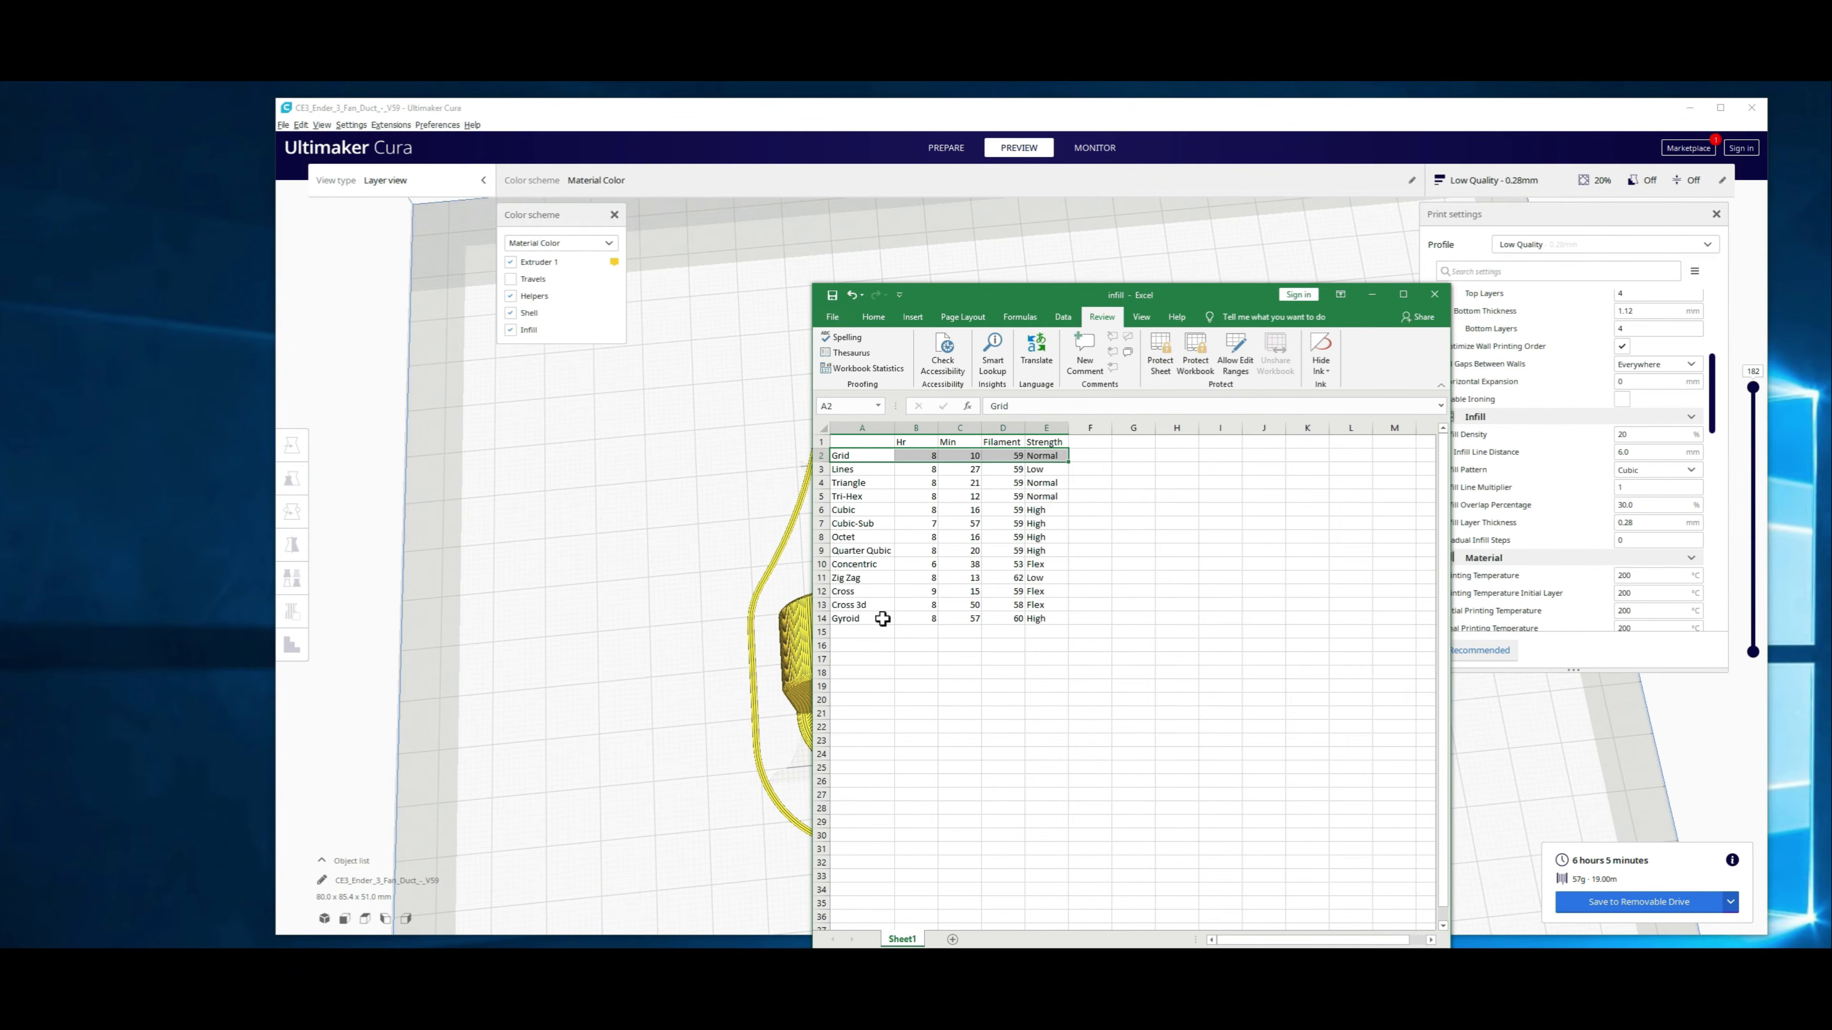
{"action": "left_click_drag", "start_coordinate": [851, 510], "coordinate": [1065, 509]}
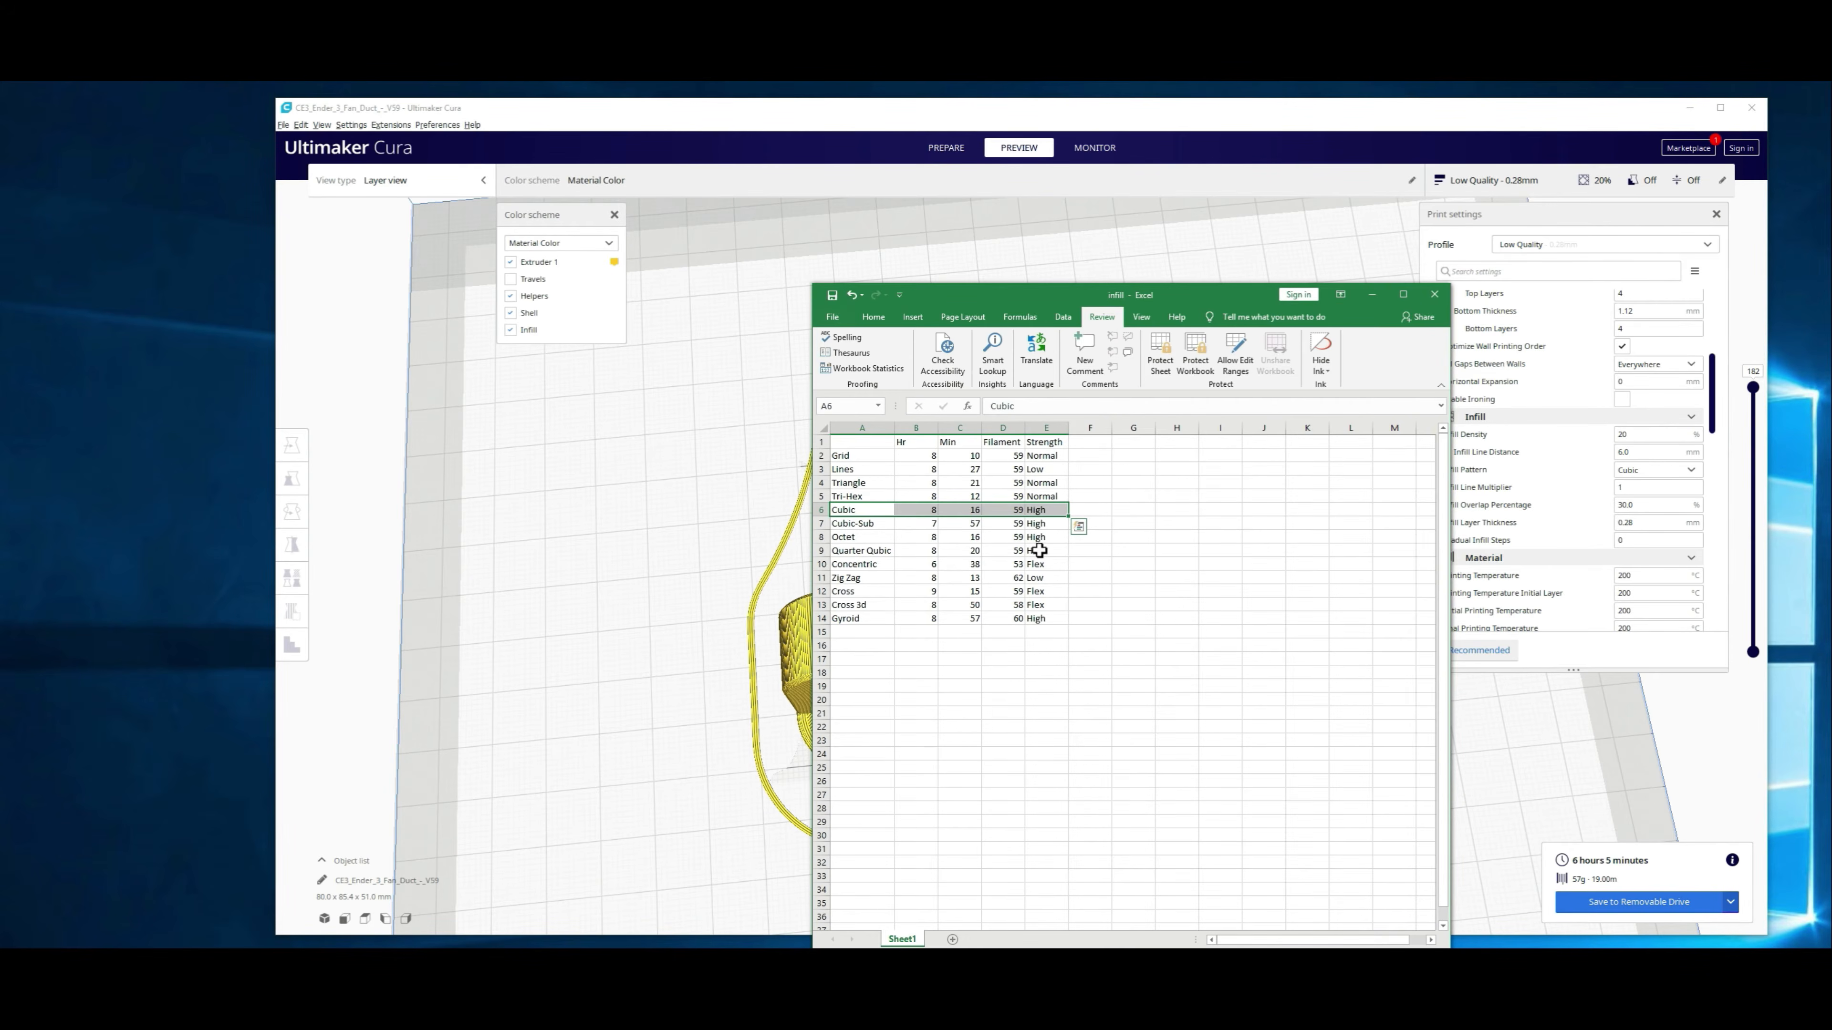
Step: Return to Cura, apply the Standard Quality - 0.2 mm profile and set the Infill Density to 30%
{"action": "left_click", "coordinate": [1374, 290]}
{"action": "left_click", "coordinate": [1600, 245]}
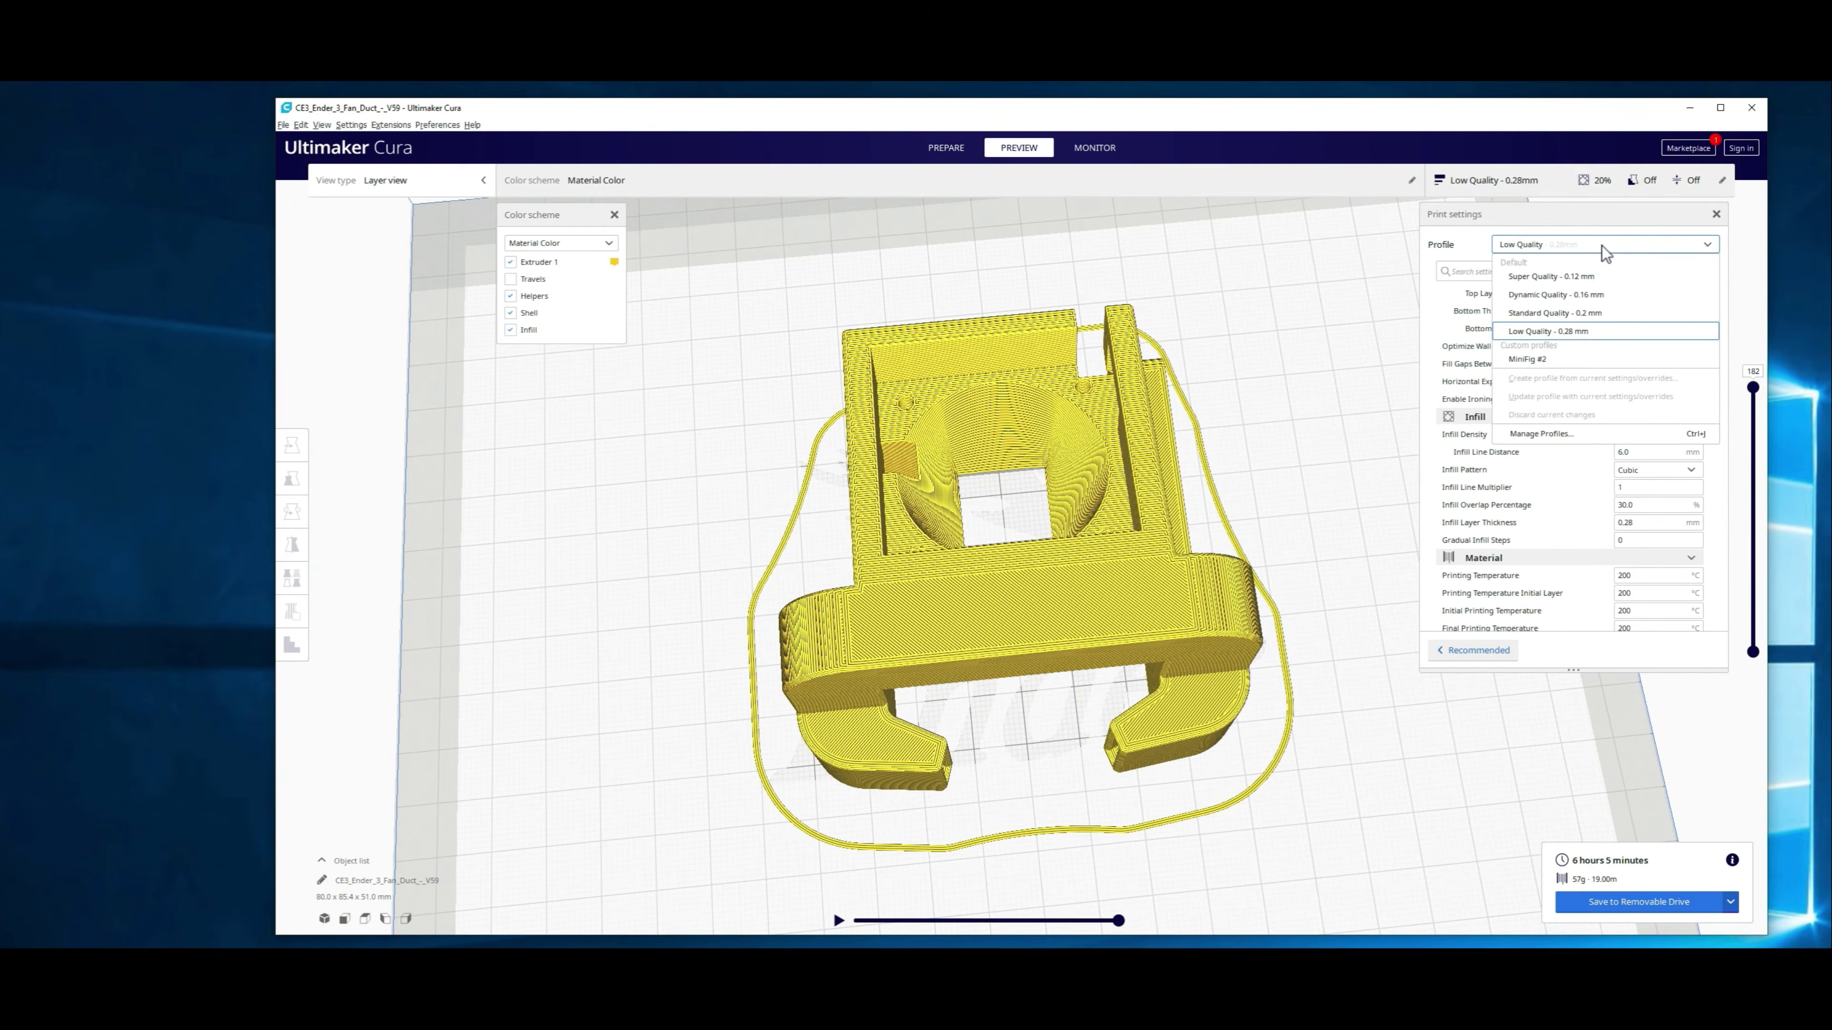
{"action": "left_click", "coordinate": [1589, 315]}
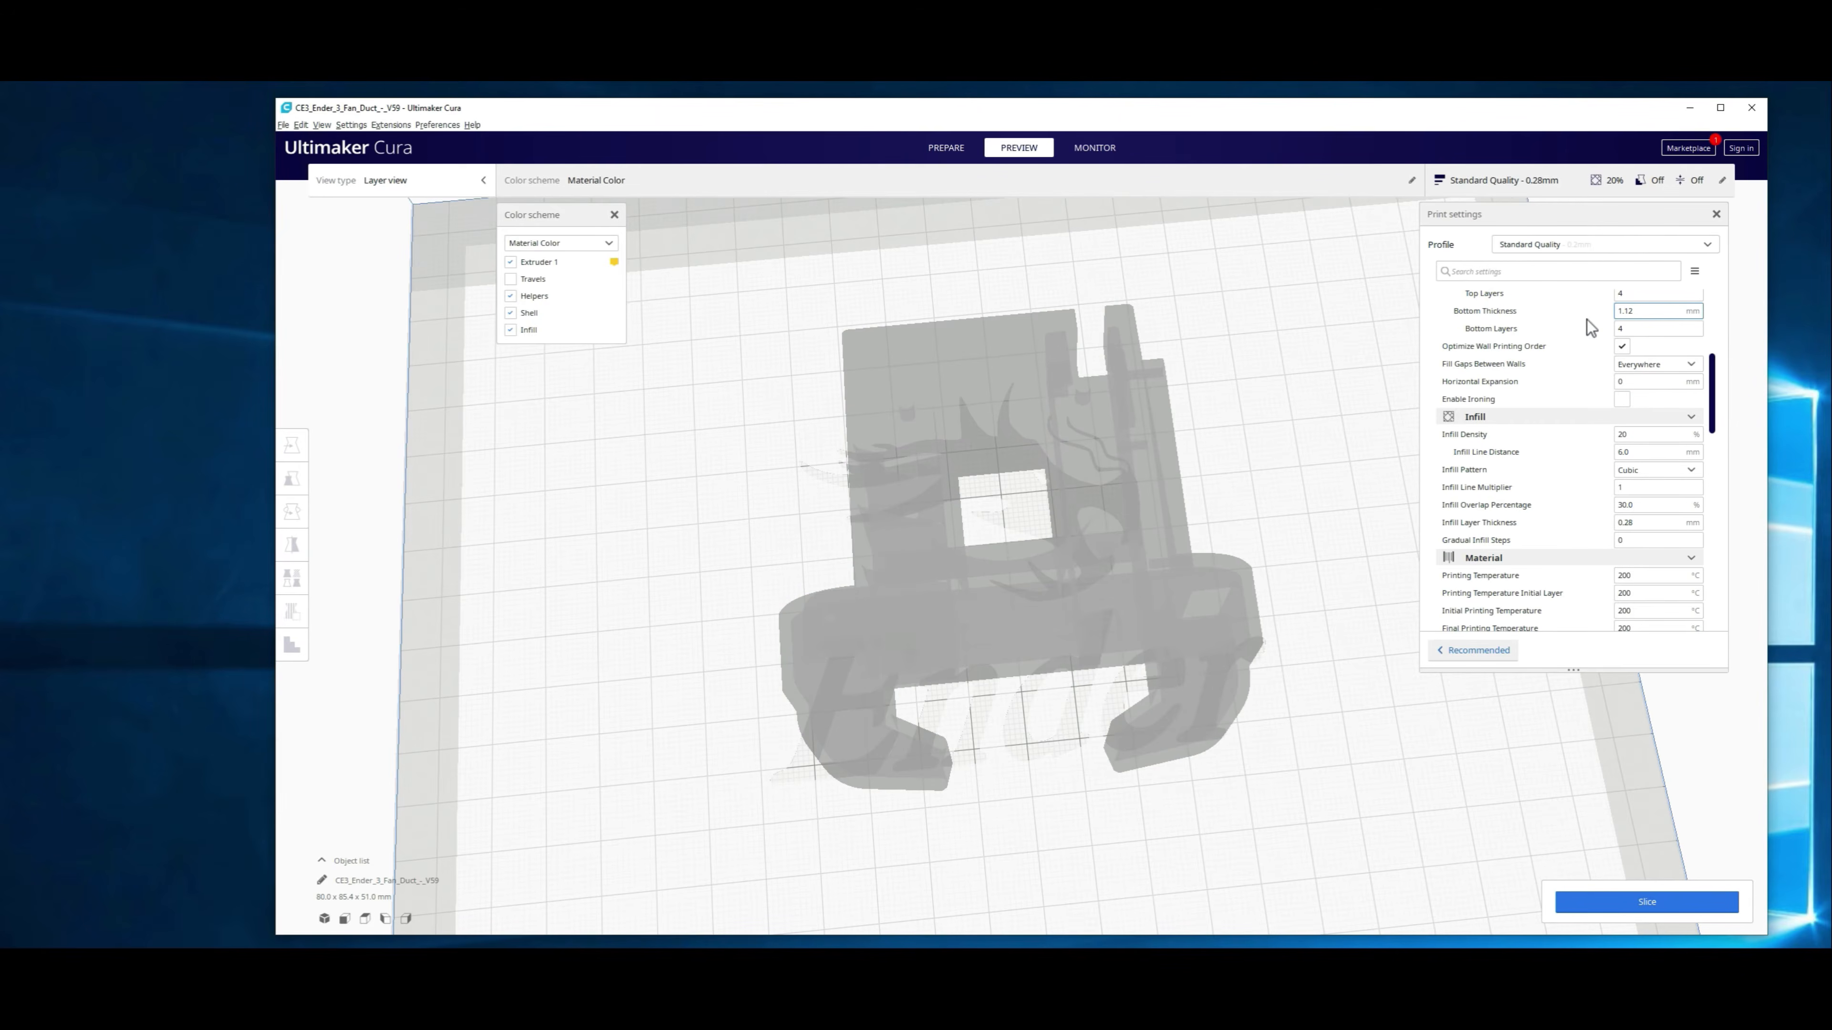
{"action": "left_click", "coordinate": [1636, 433]}
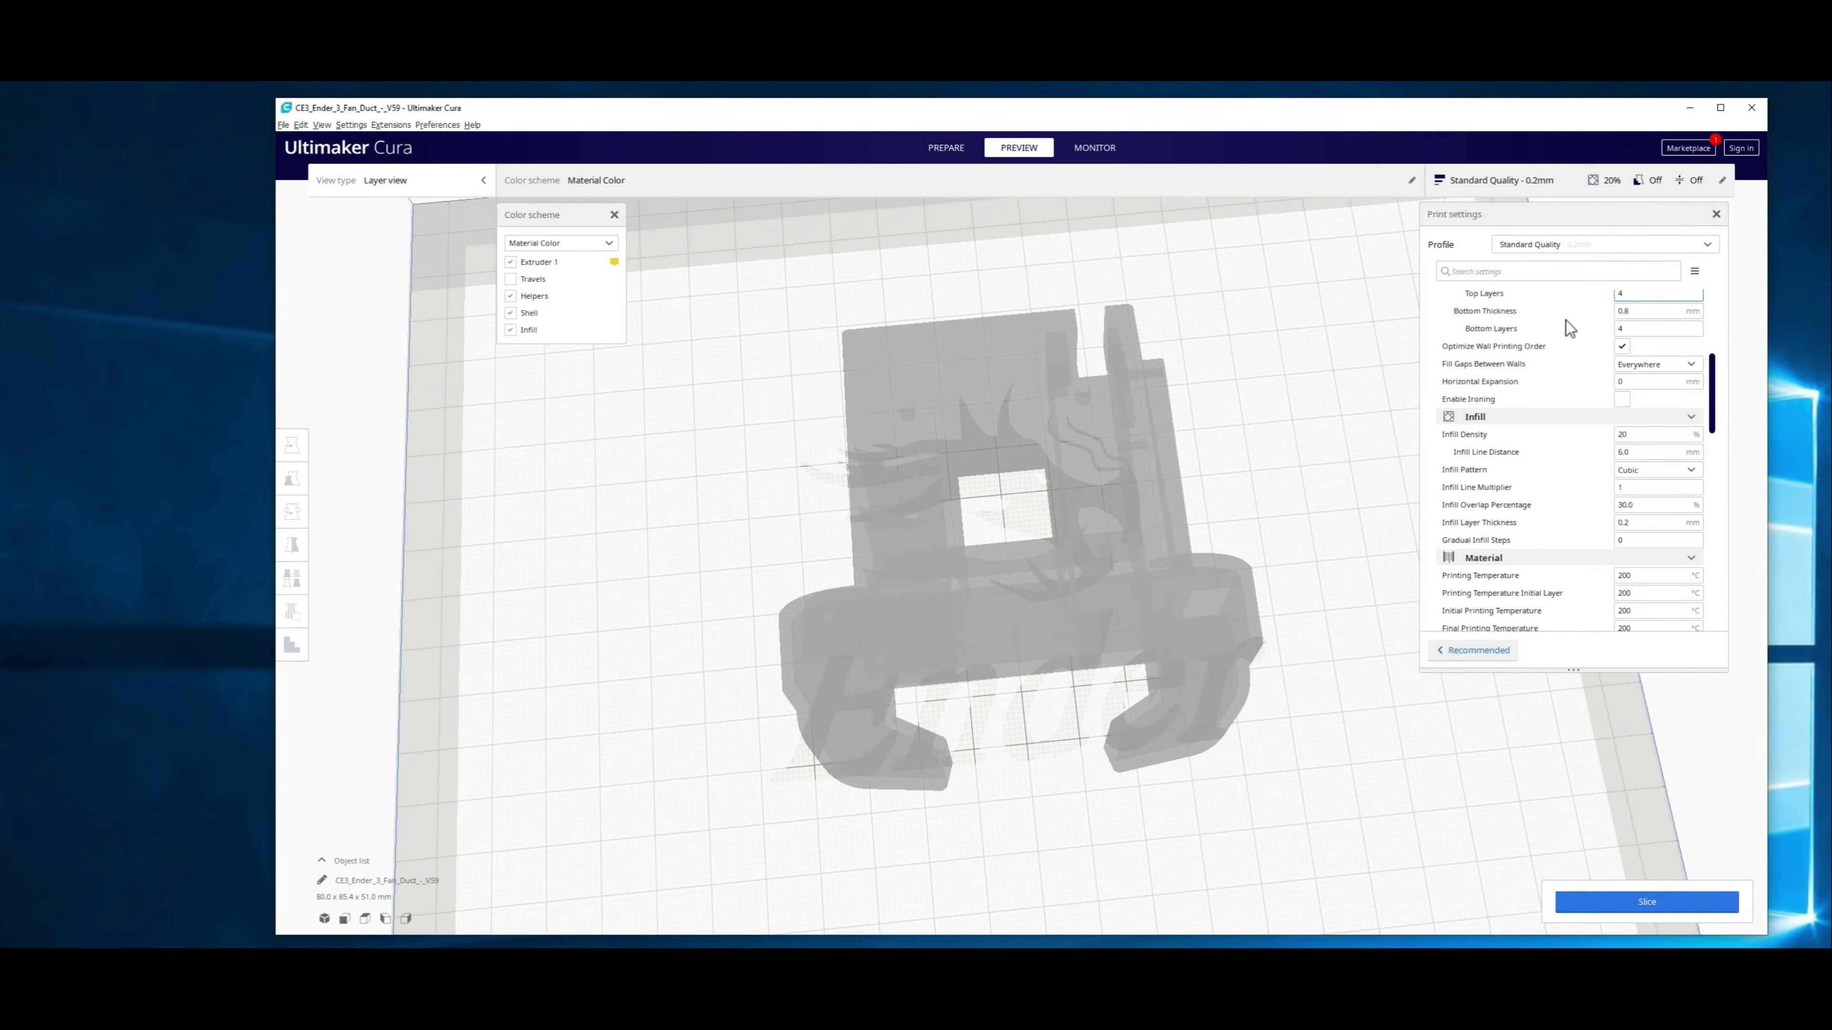
{"action": "double_click", "coordinate": [1635, 433]}
{"action": "type", "text": "30"}
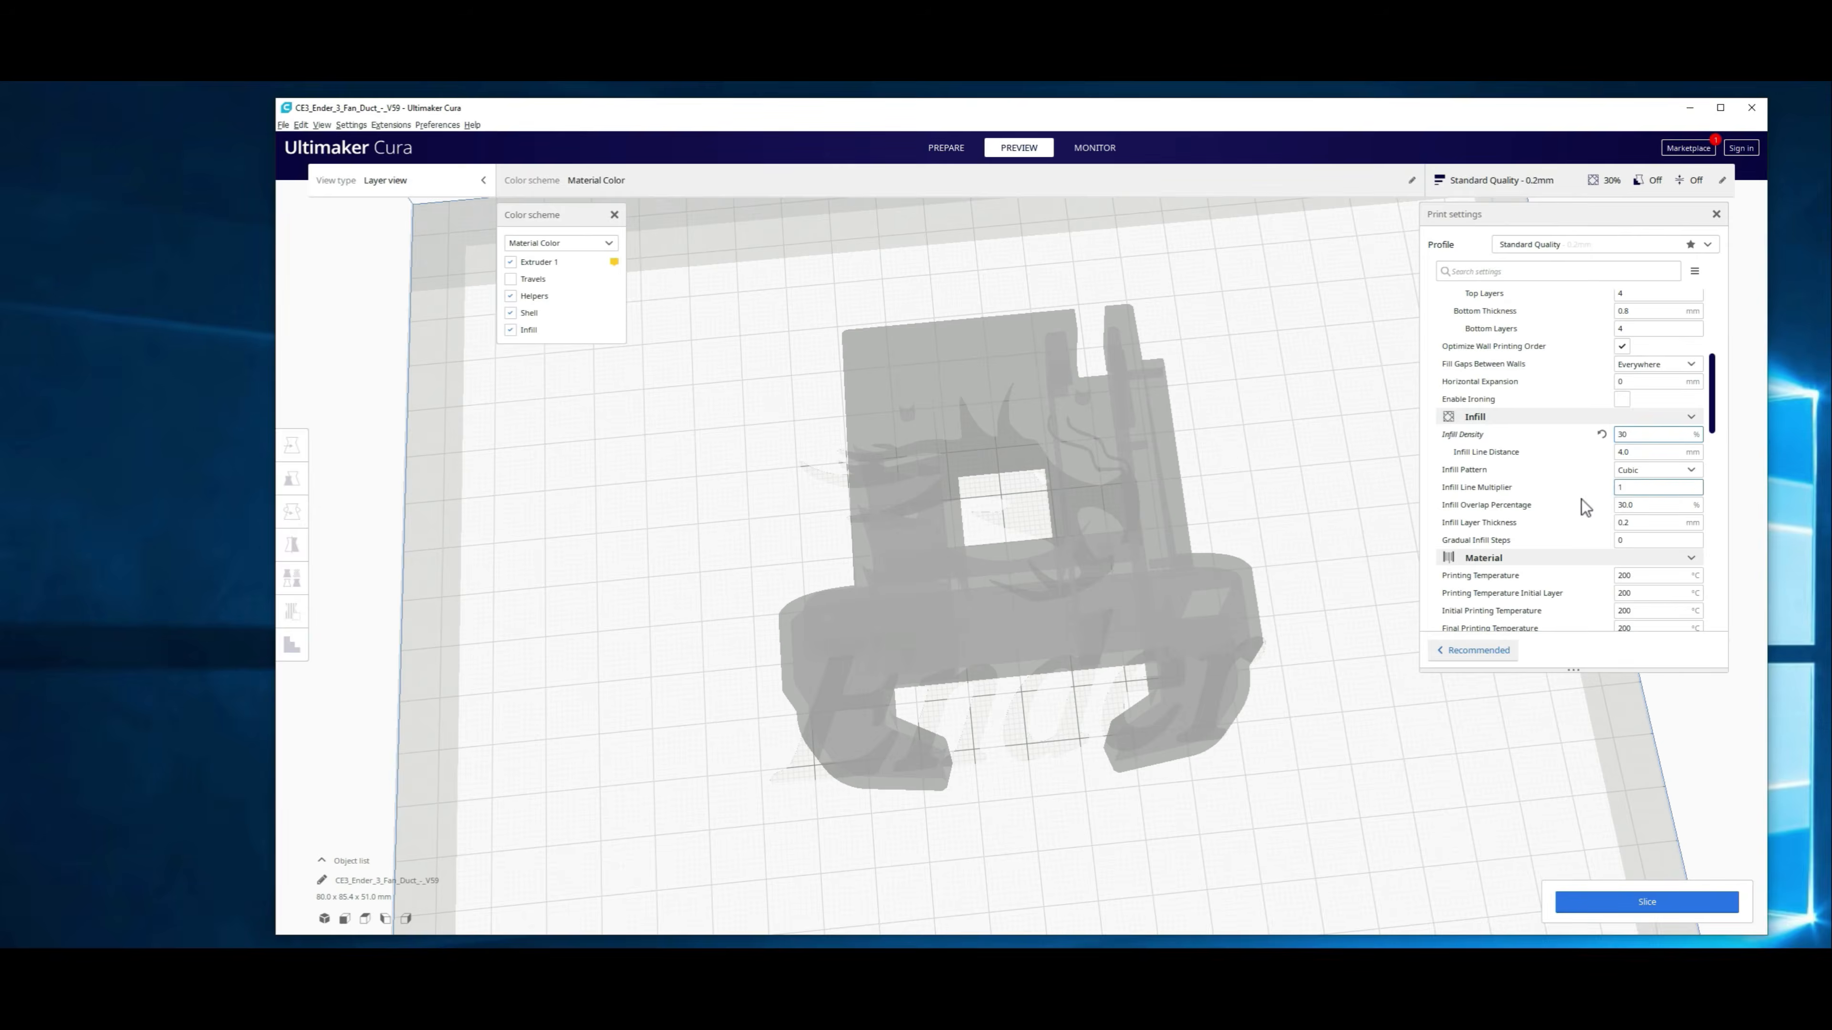
Step: Set the Infill Pattern to Lines and slice the model
{"action": "left_click", "coordinate": [1636, 470]}
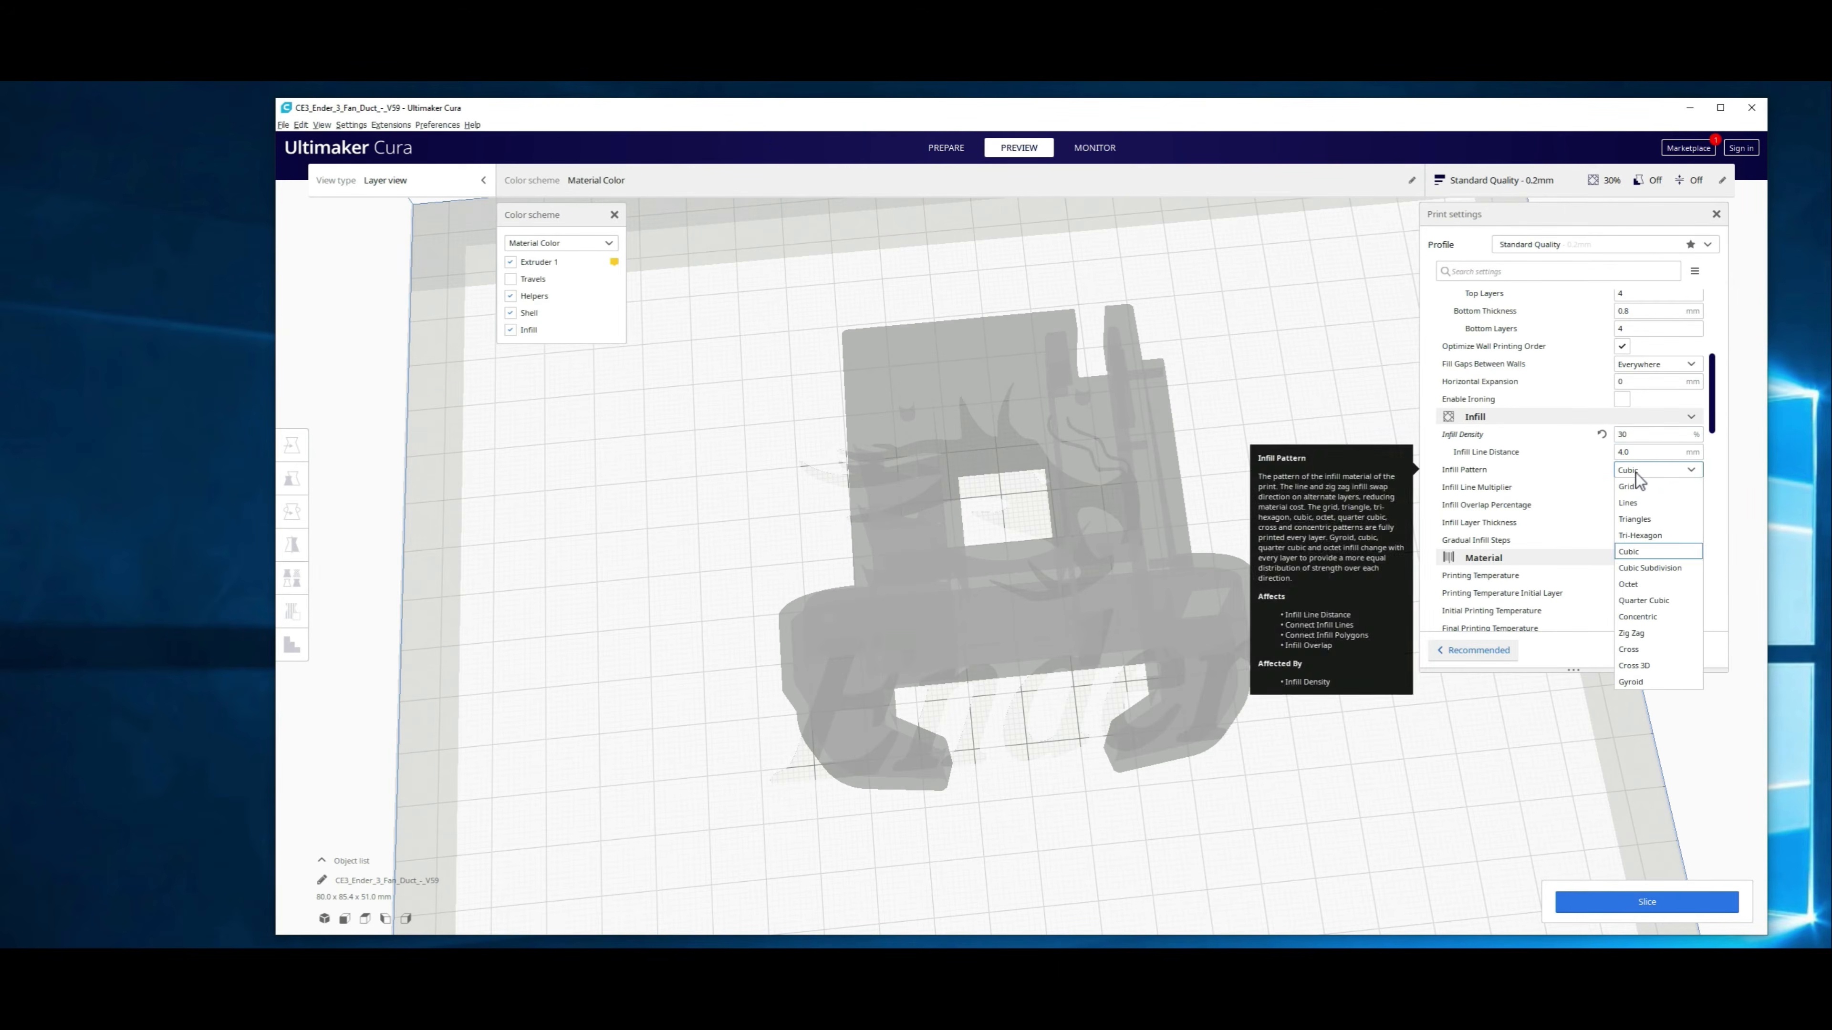
{"action": "left_click", "coordinate": [1647, 502]}
{"action": "left_click", "coordinate": [1627, 904]}
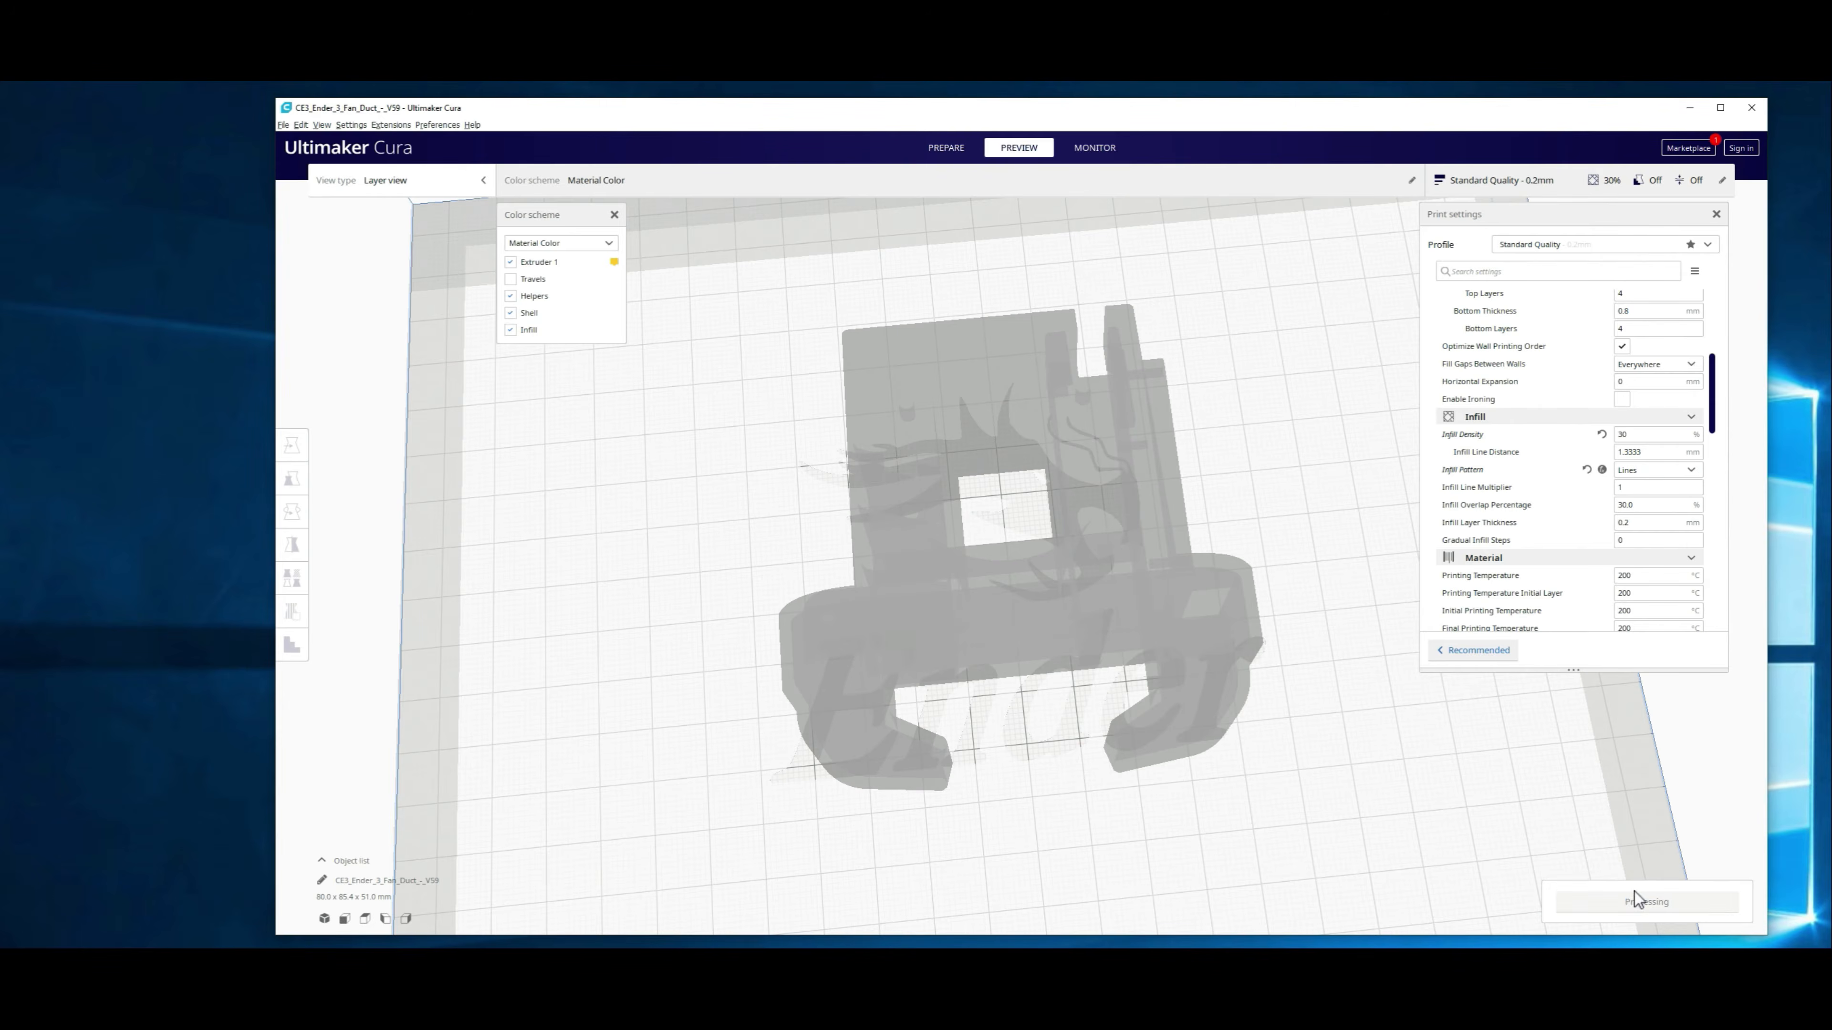
Step: Lower the layer preview to about layer 179 to inspect the Lines infill inside the fan duct
{"action": "mouse_move", "coordinate": [1654, 470]}
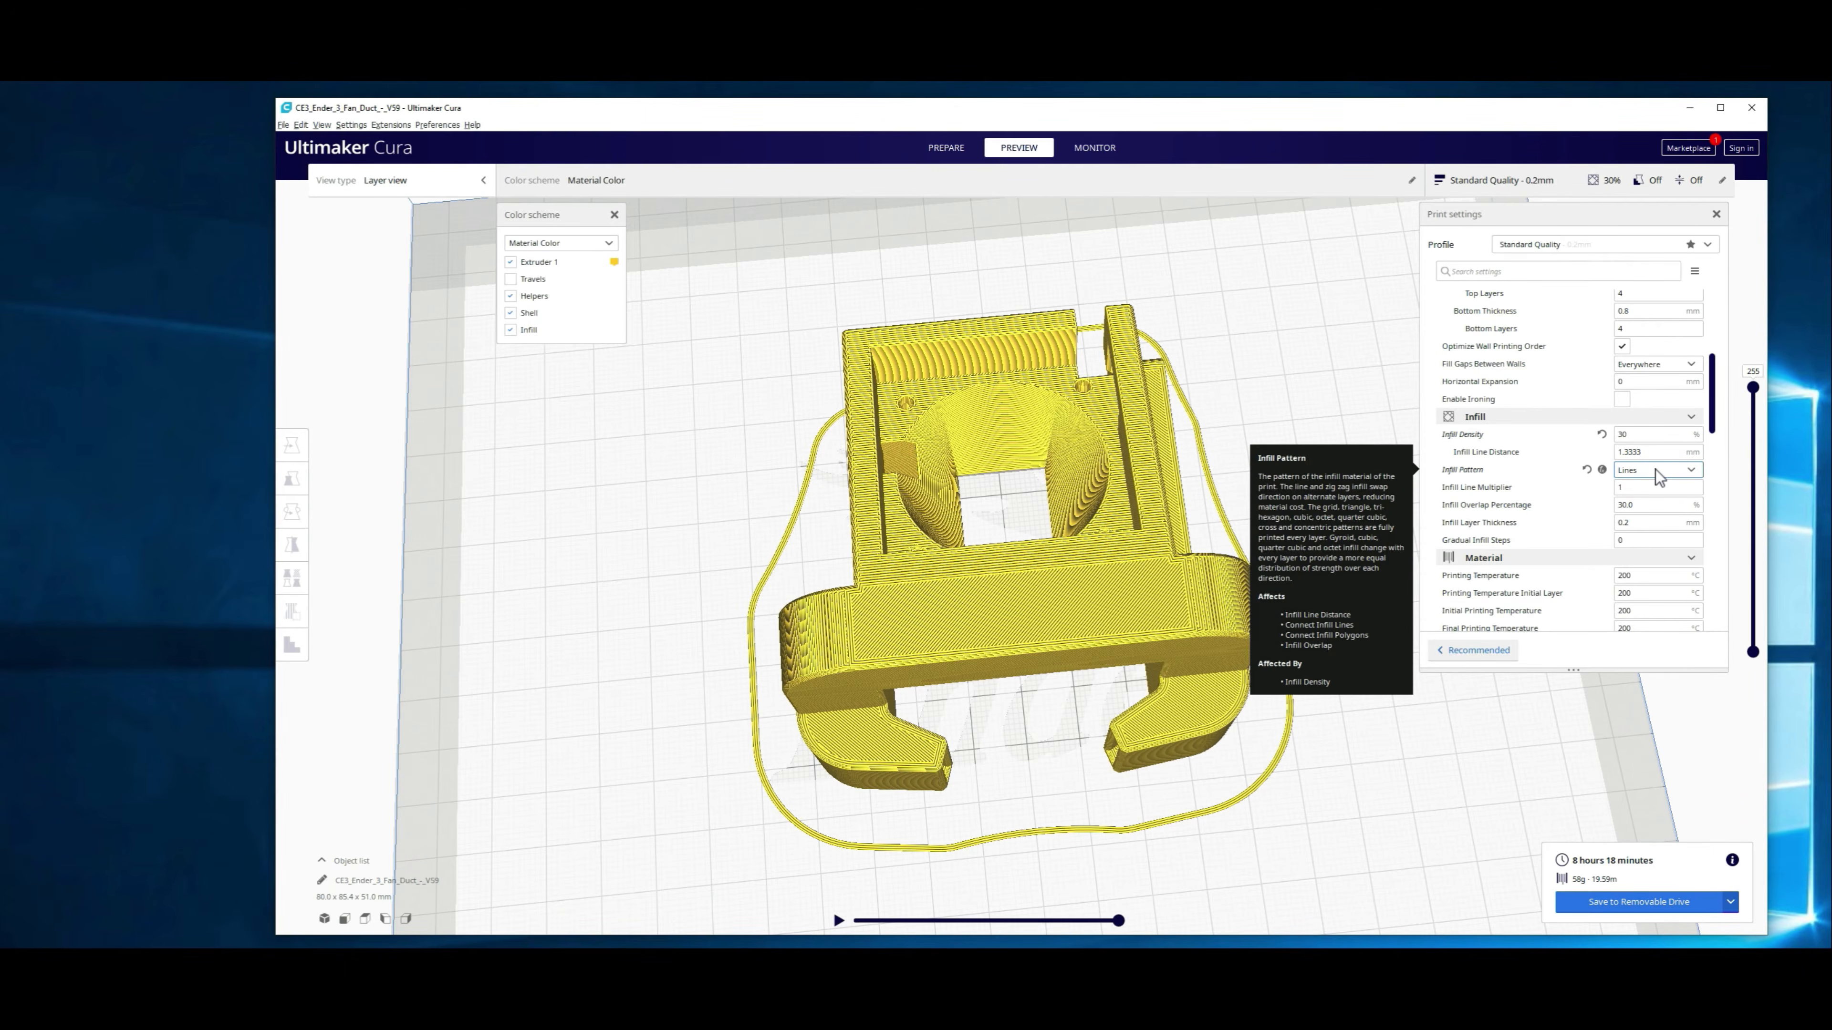
{"action": "right_click_drag", "start_coordinate": [1180, 500], "coordinate": [1165, 513]}
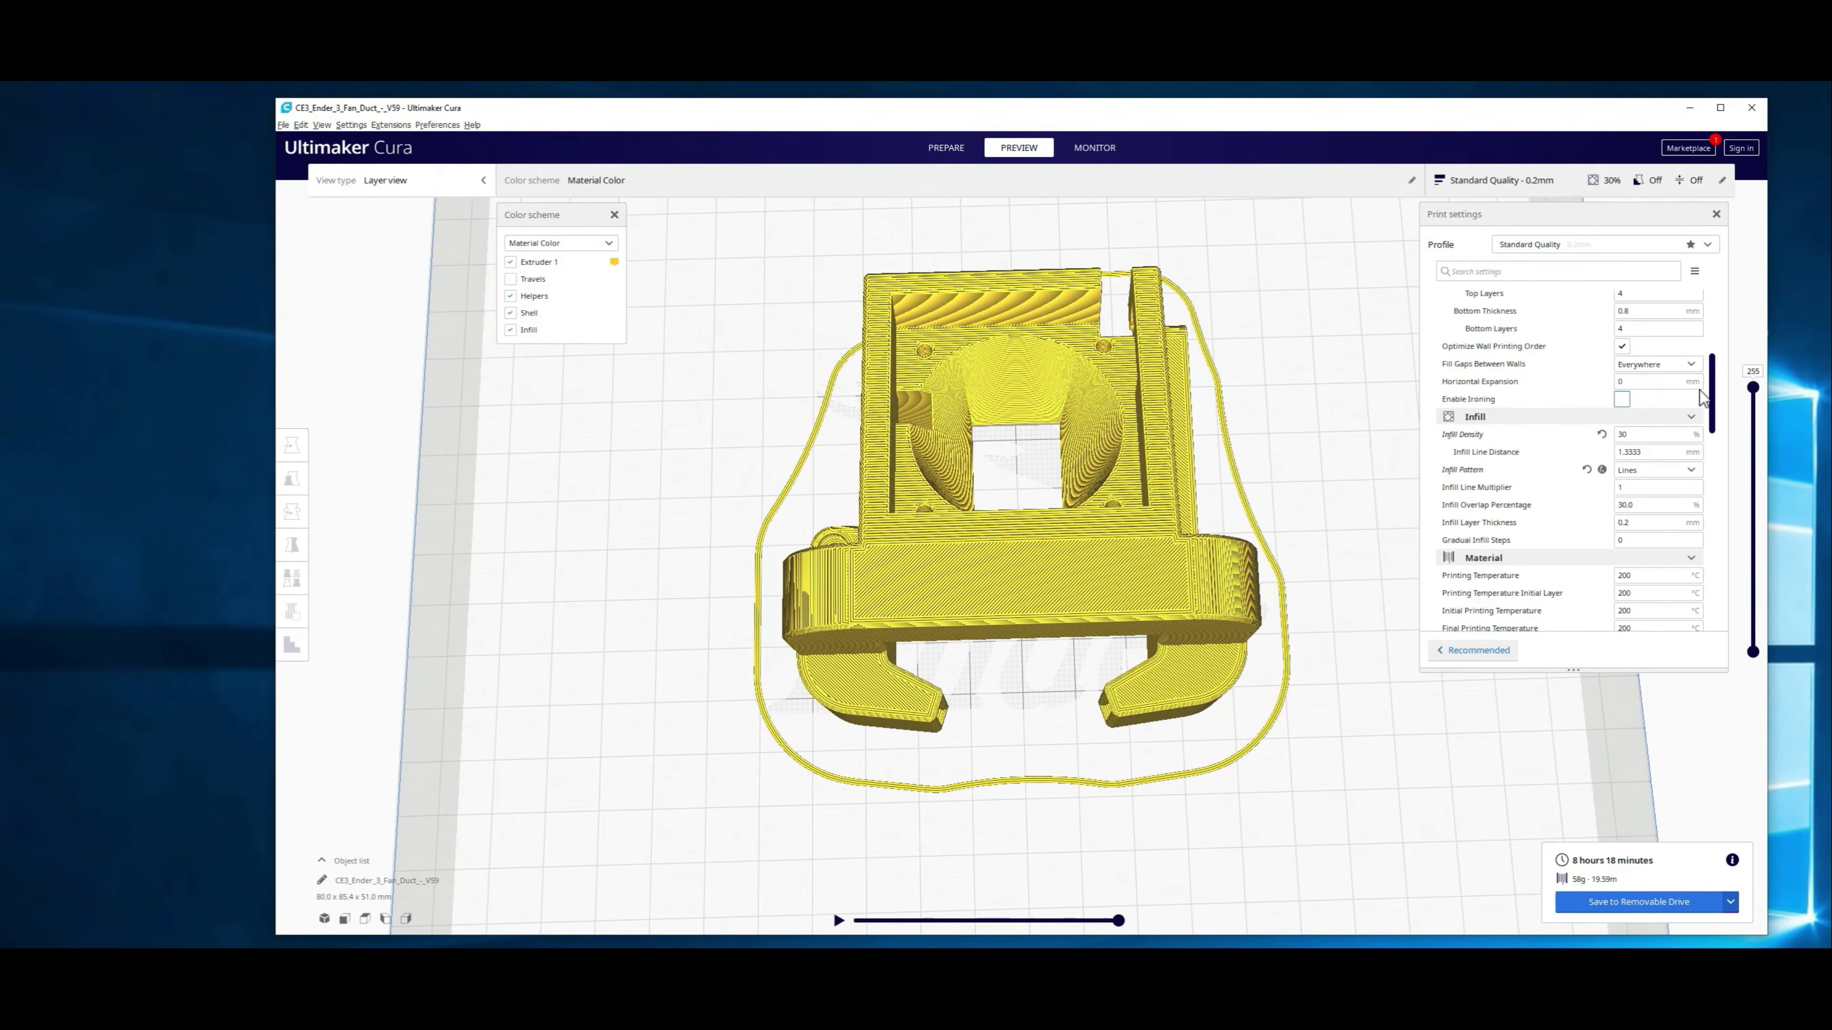
{"action": "left_click_drag", "start_coordinate": [1754, 396], "coordinate": [1720, 472]}
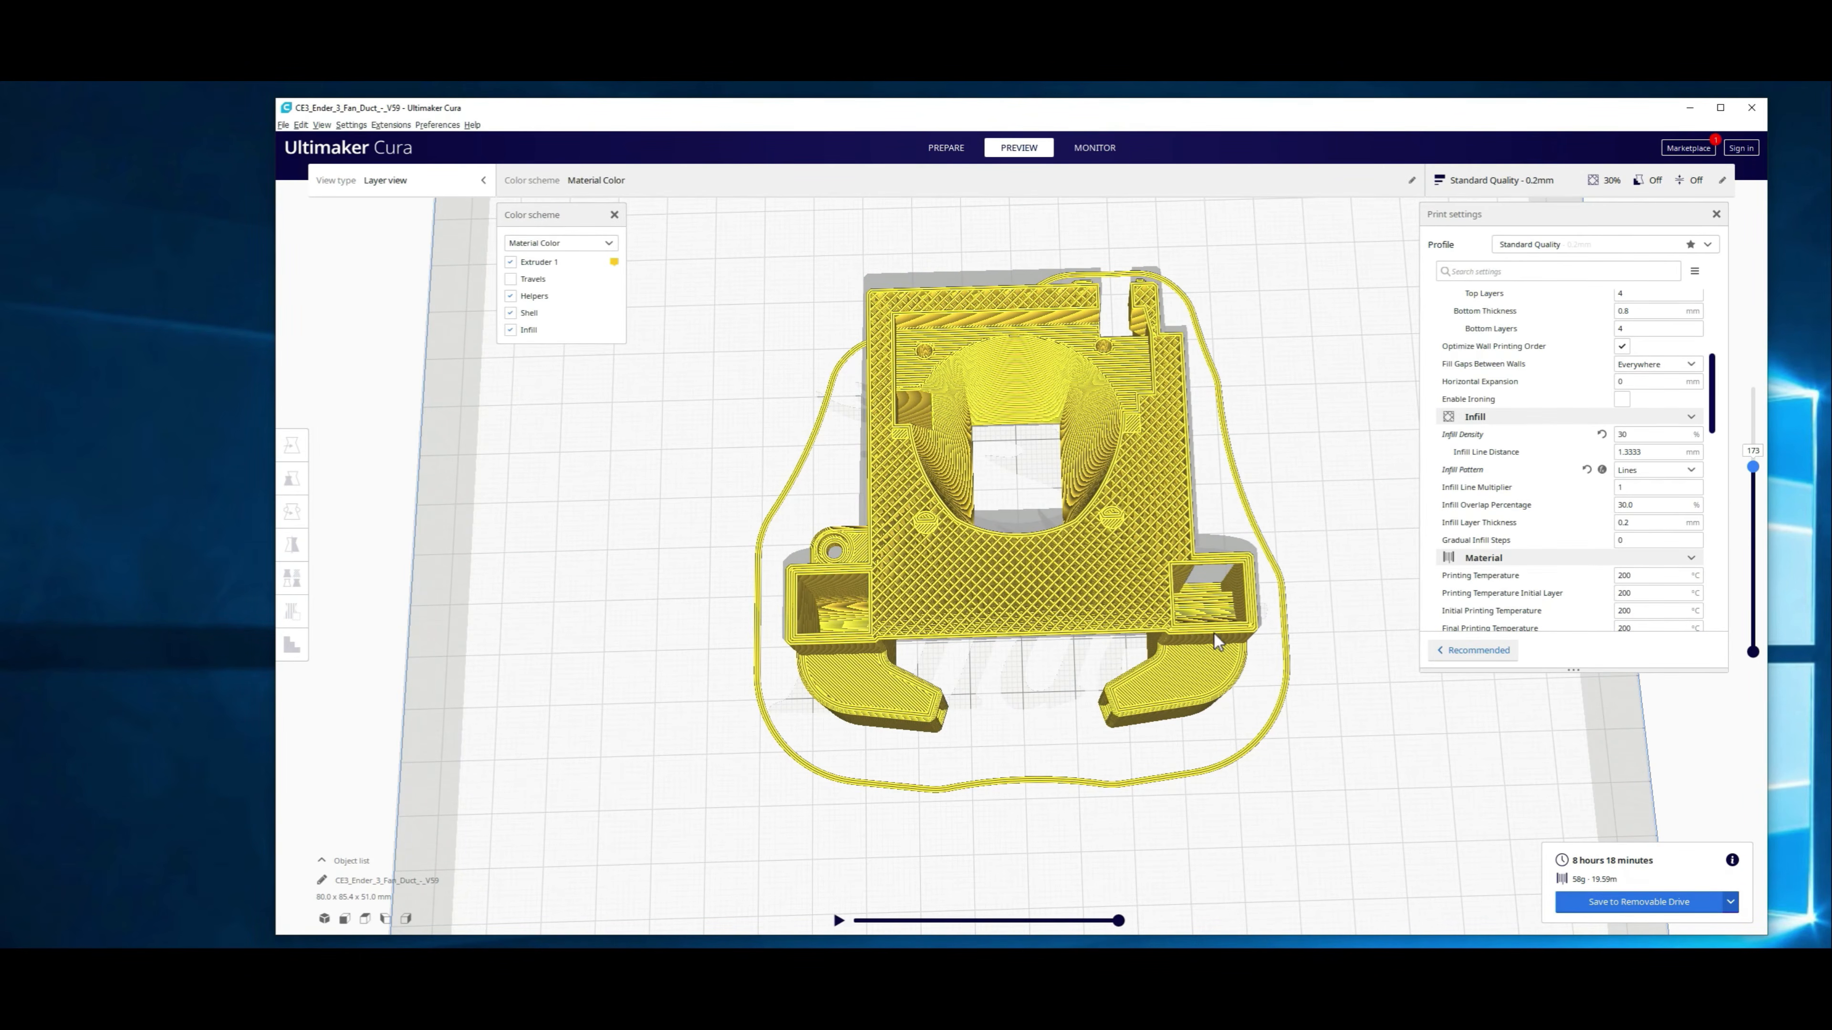
Step: Inspect the Lines infill of the fan duct up close around layer 172
{"action": "scroll", "coordinate": [1222, 650], "scroll_direction": "up", "scroll_amount": 5}
{"action": "scroll", "coordinate": [1222, 652], "scroll_direction": "up", "scroll_amount": 4}
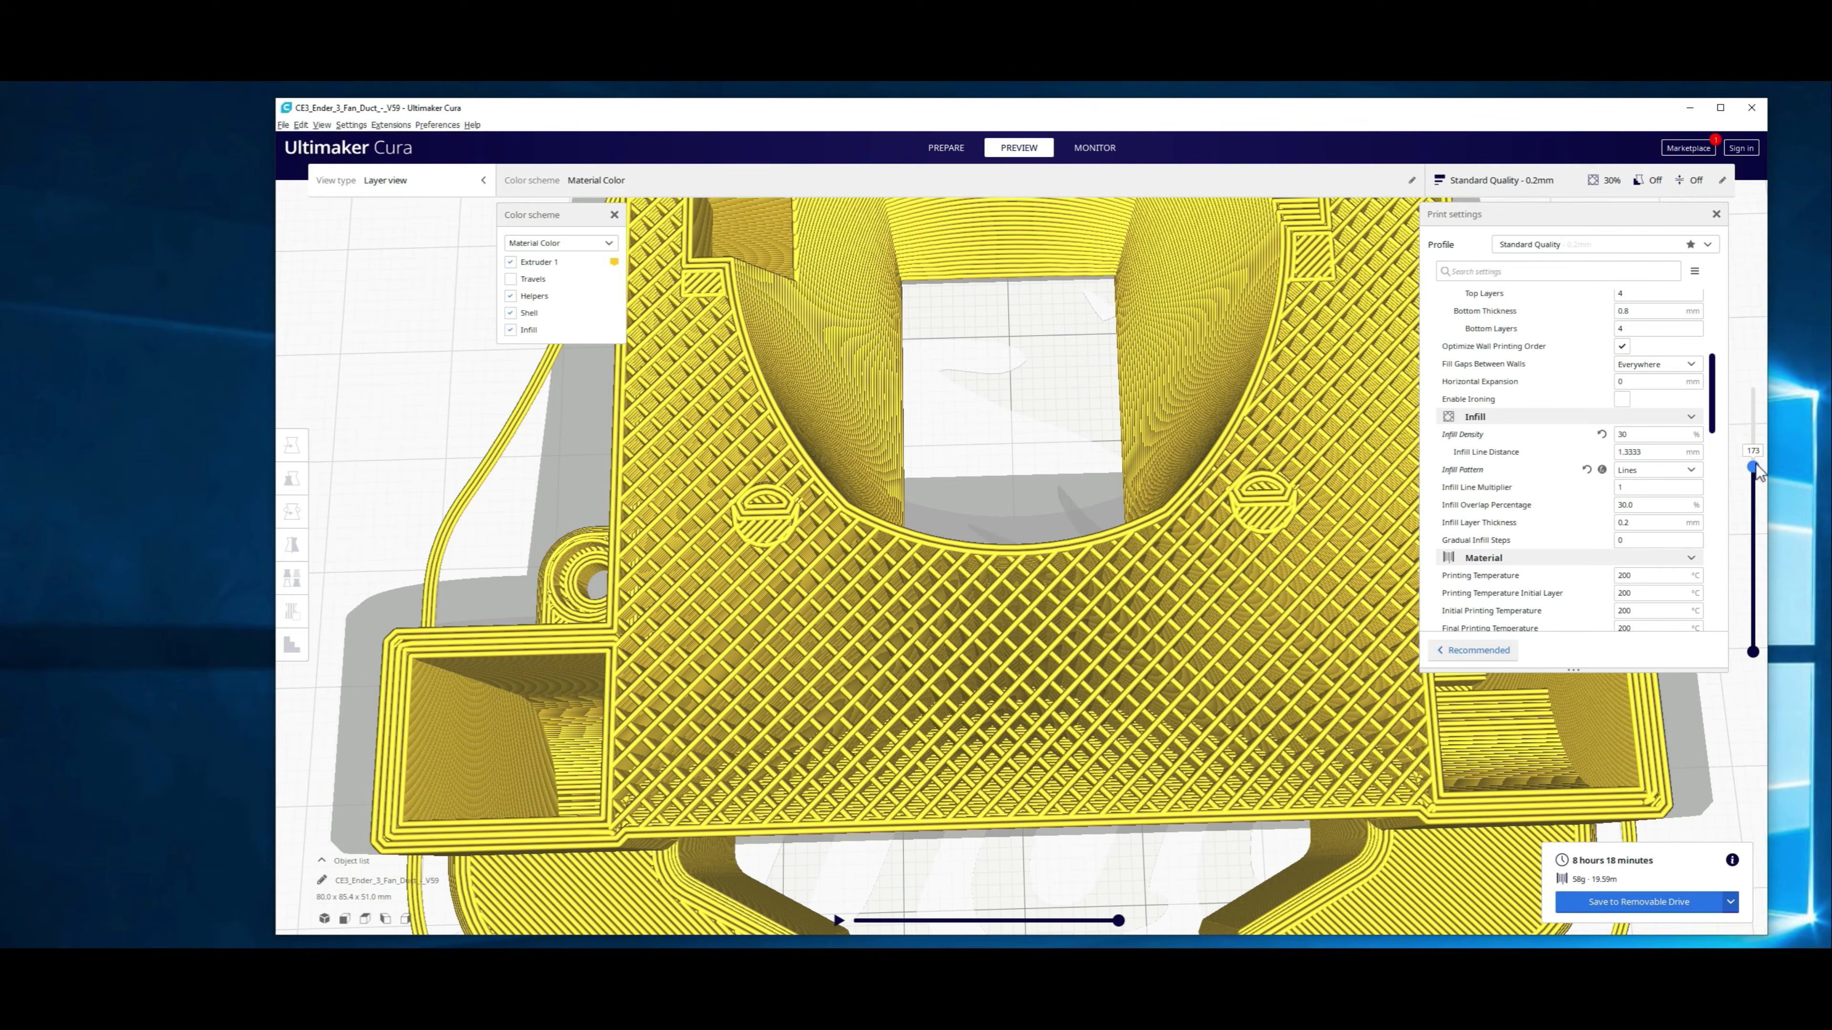
{"action": "key", "text": "Up"}
{"action": "key", "text": "Down"}
{"action": "key", "text": "Down"}
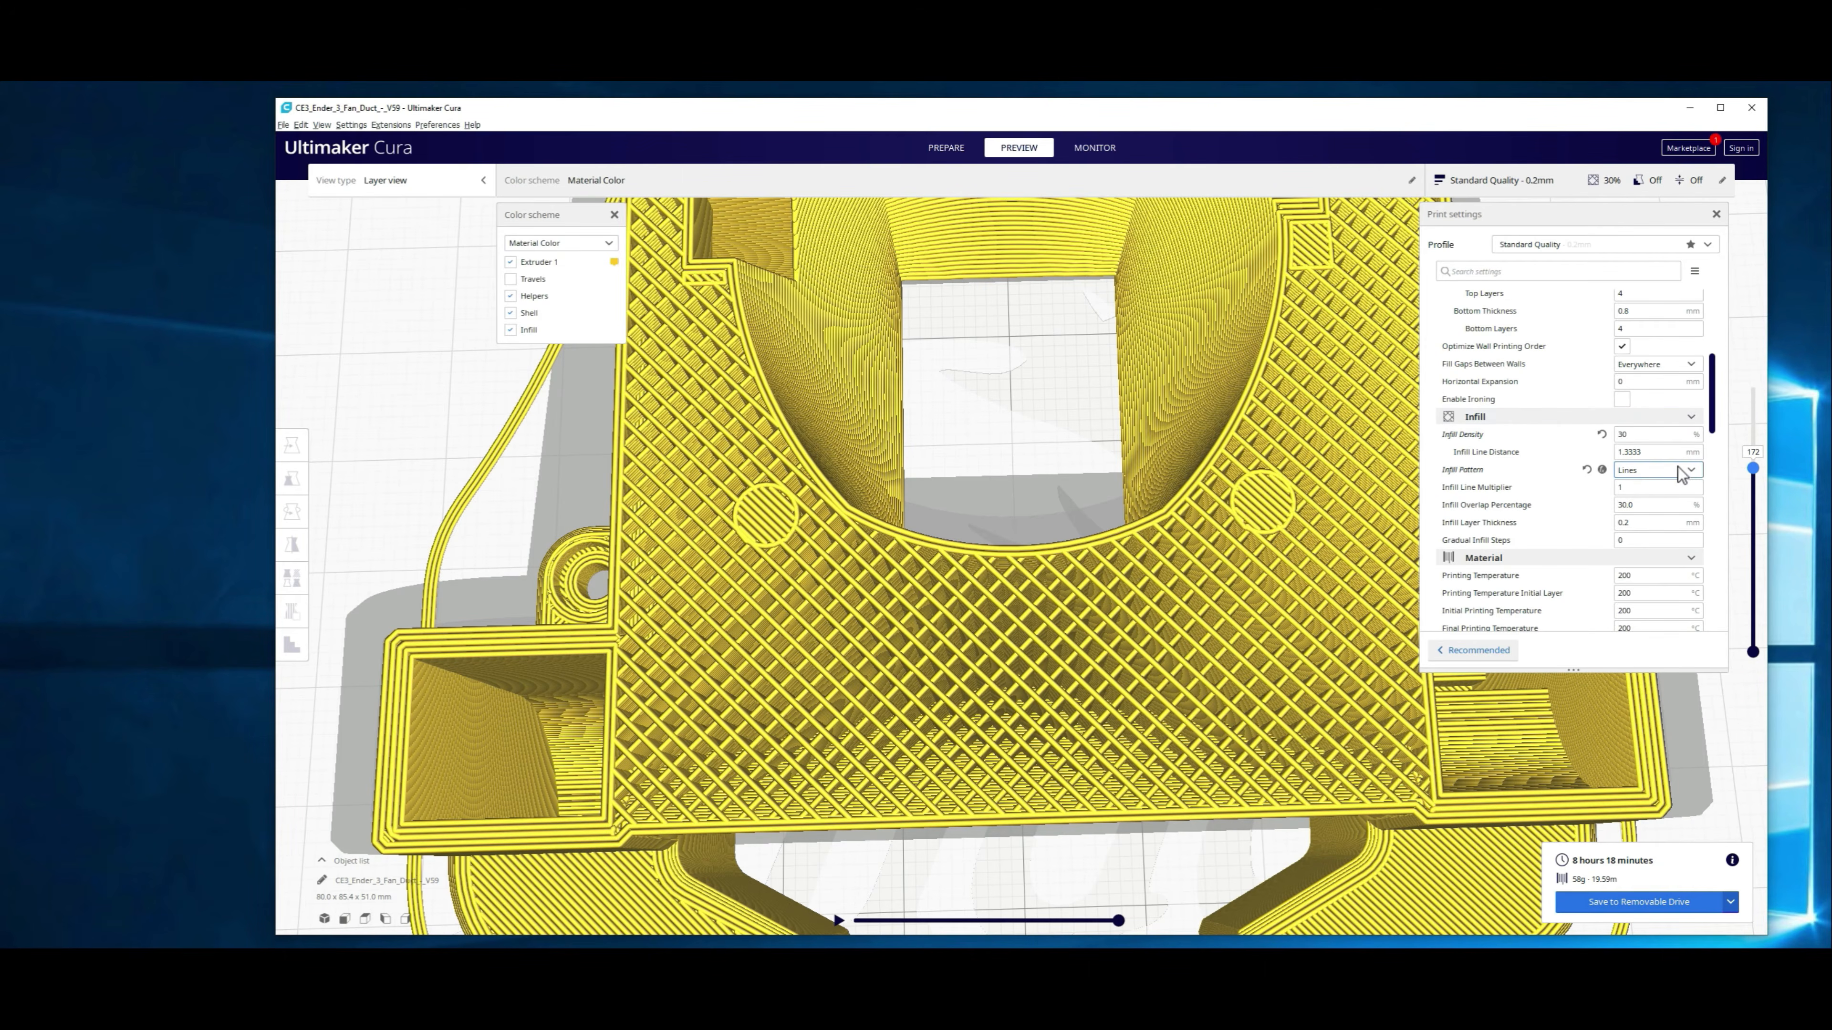
Step: Set the Infill Pattern to Zig Zag and slice the fan duct
{"action": "left_click", "coordinate": [1655, 470]}
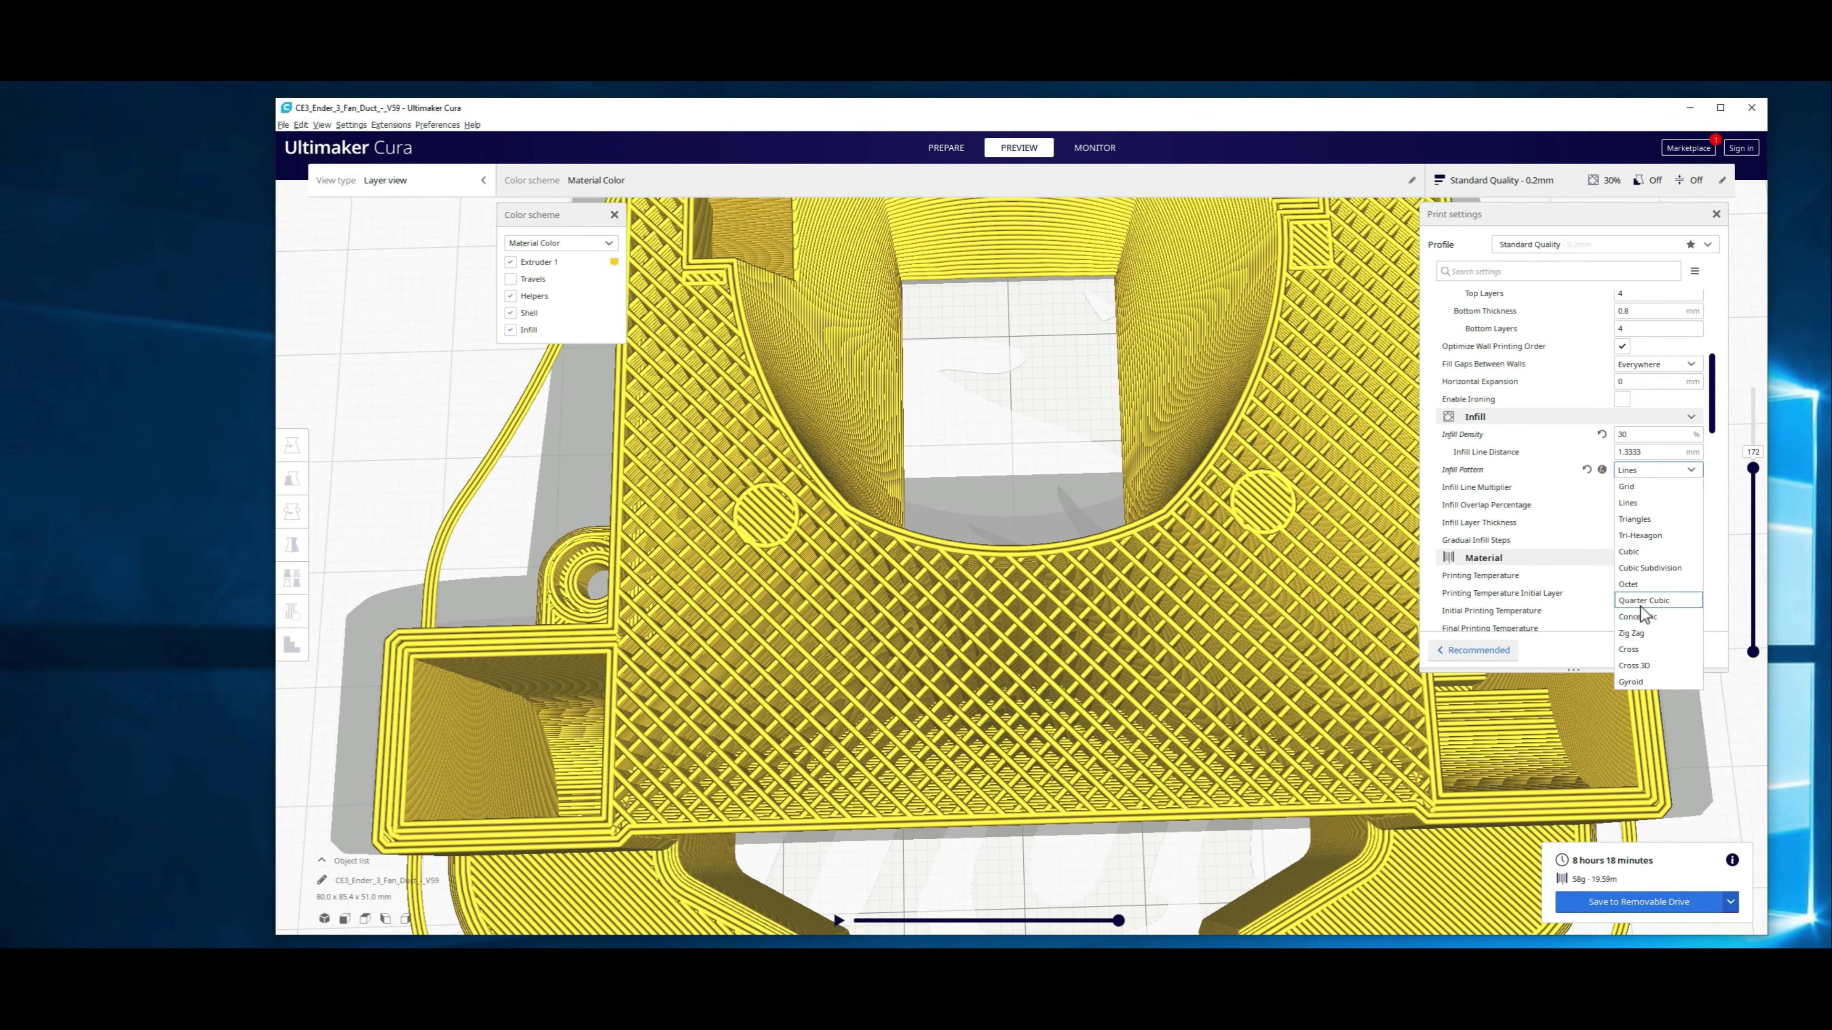
{"action": "left_click", "coordinate": [1645, 635]}
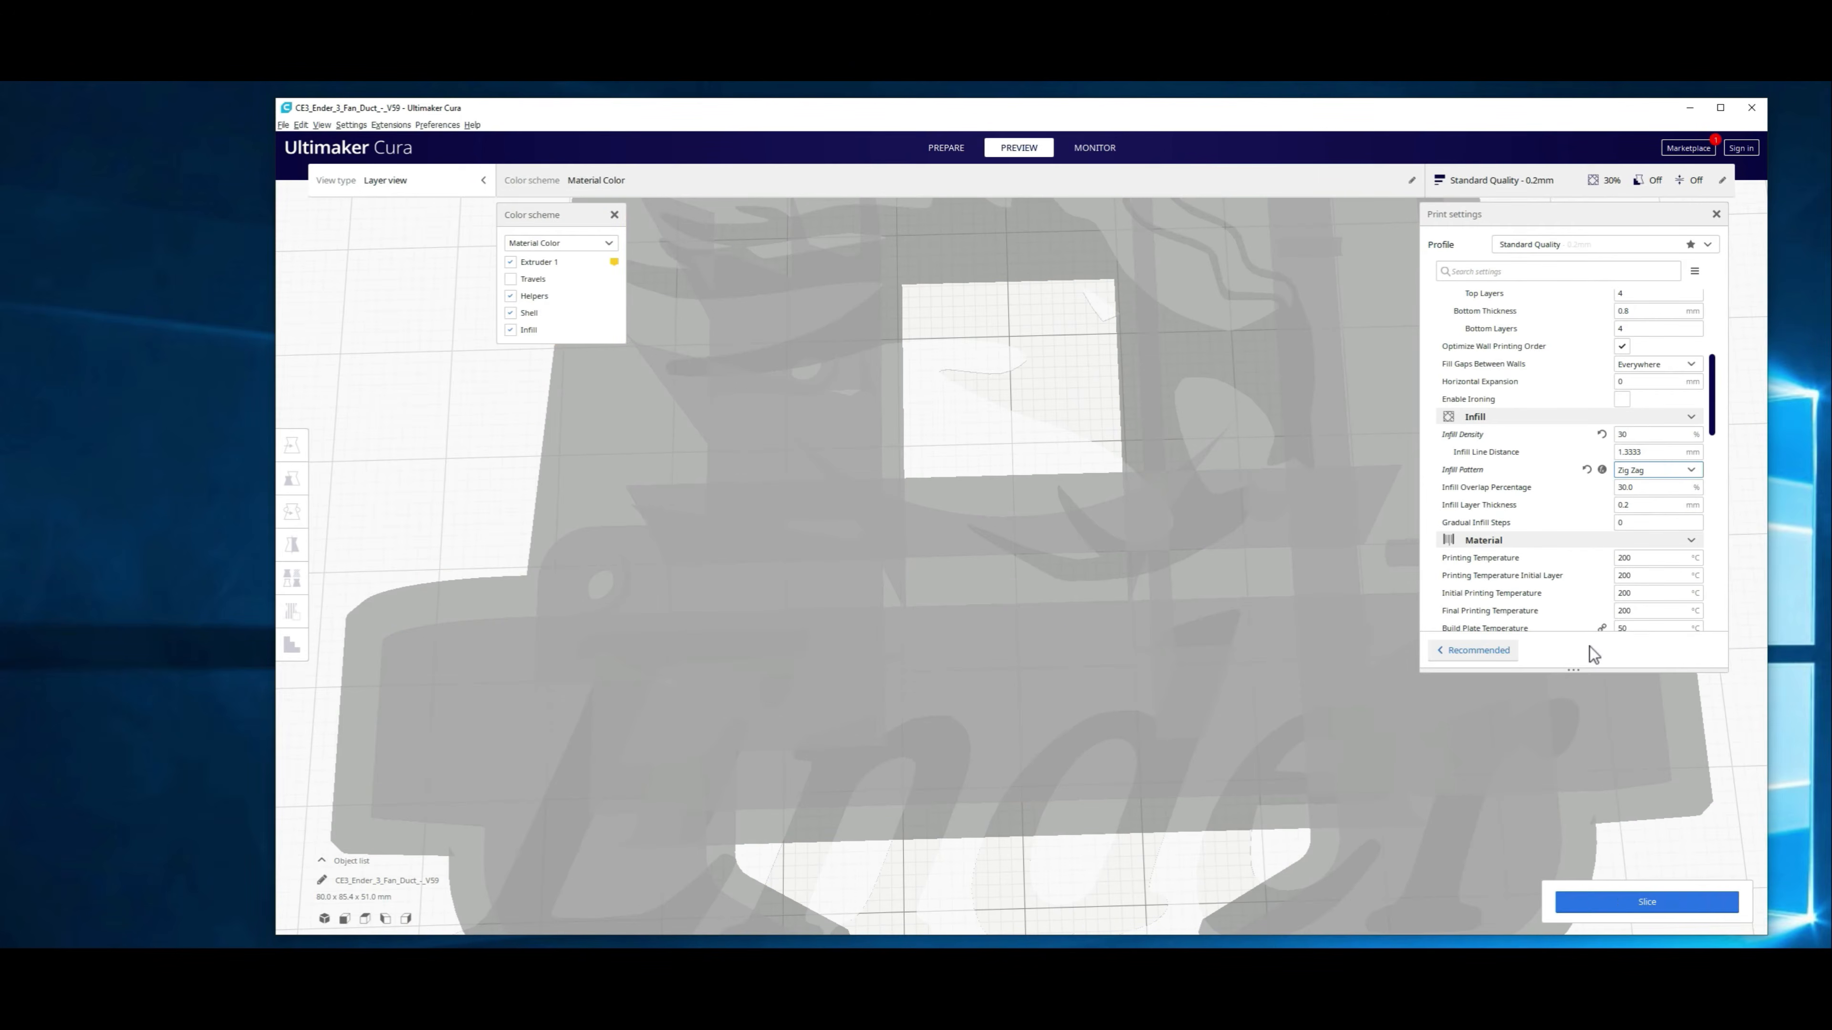
{"action": "left_click", "coordinate": [1652, 911]}
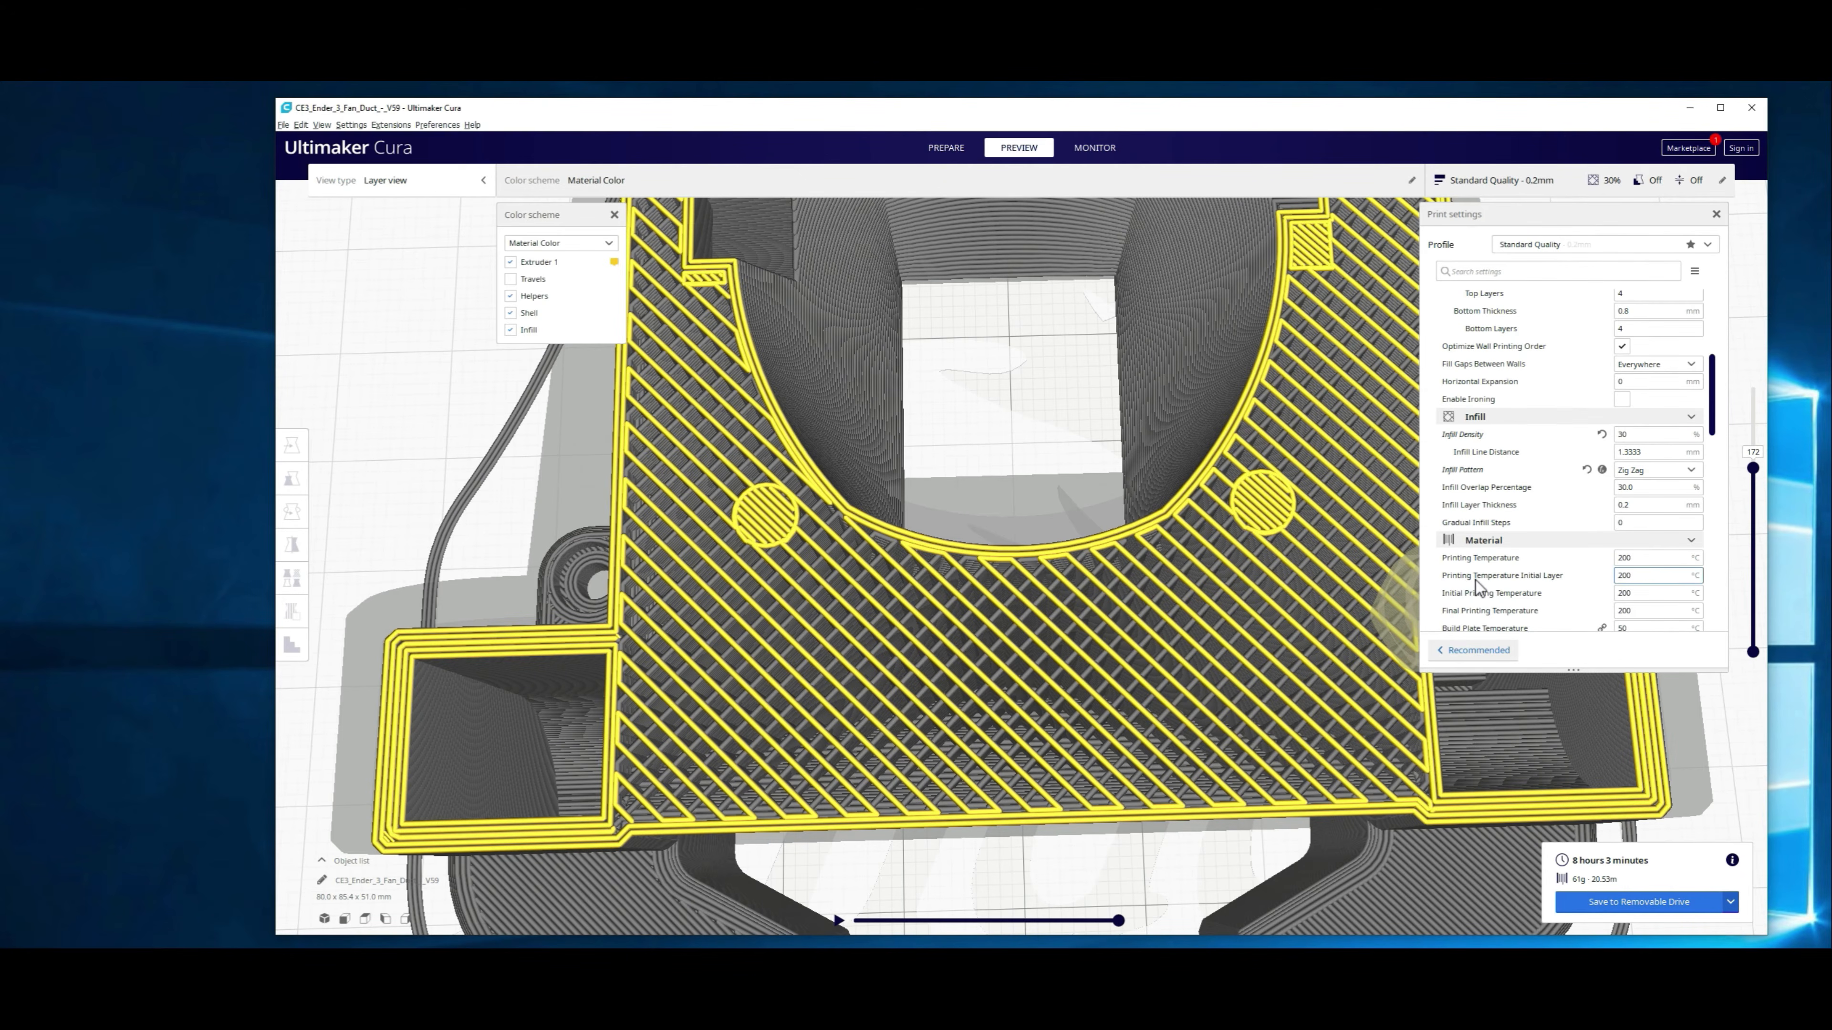
Step: Set the Infill Pattern to Grid and reslice the fan duct
{"action": "left_click", "coordinate": [1697, 469]}
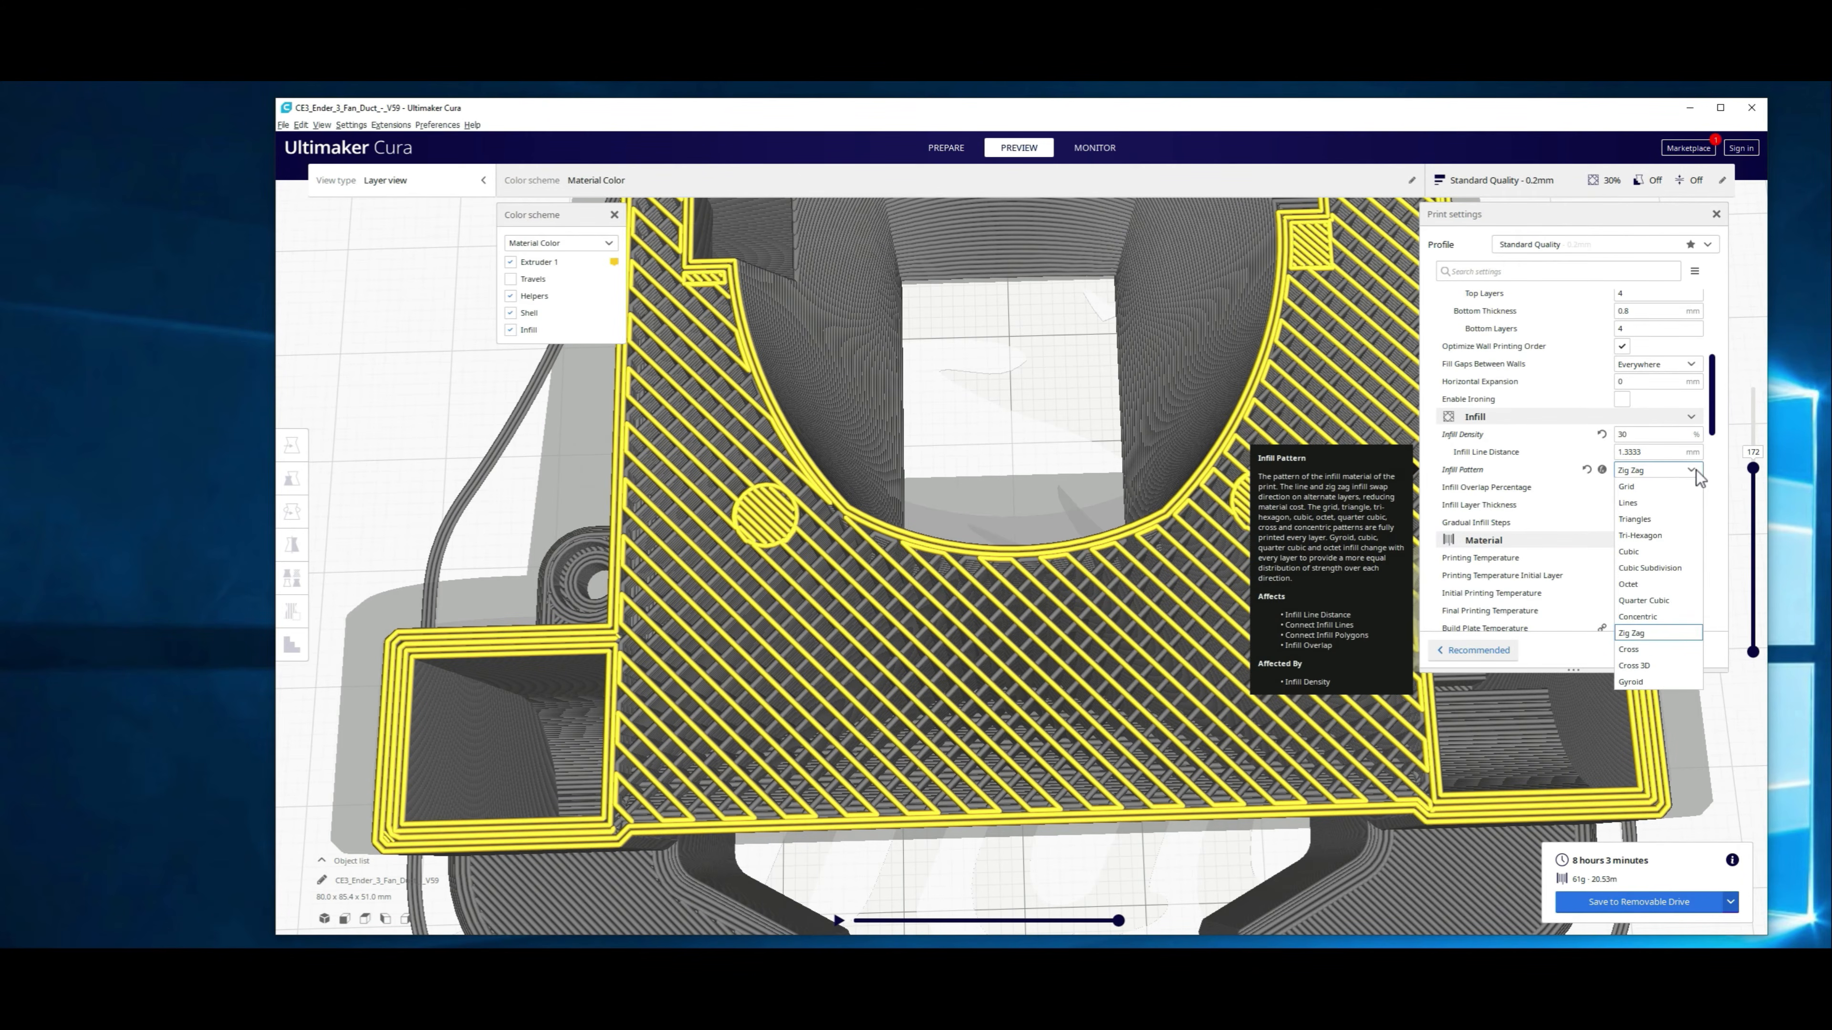
{"action": "left_click", "coordinate": [1645, 486]}
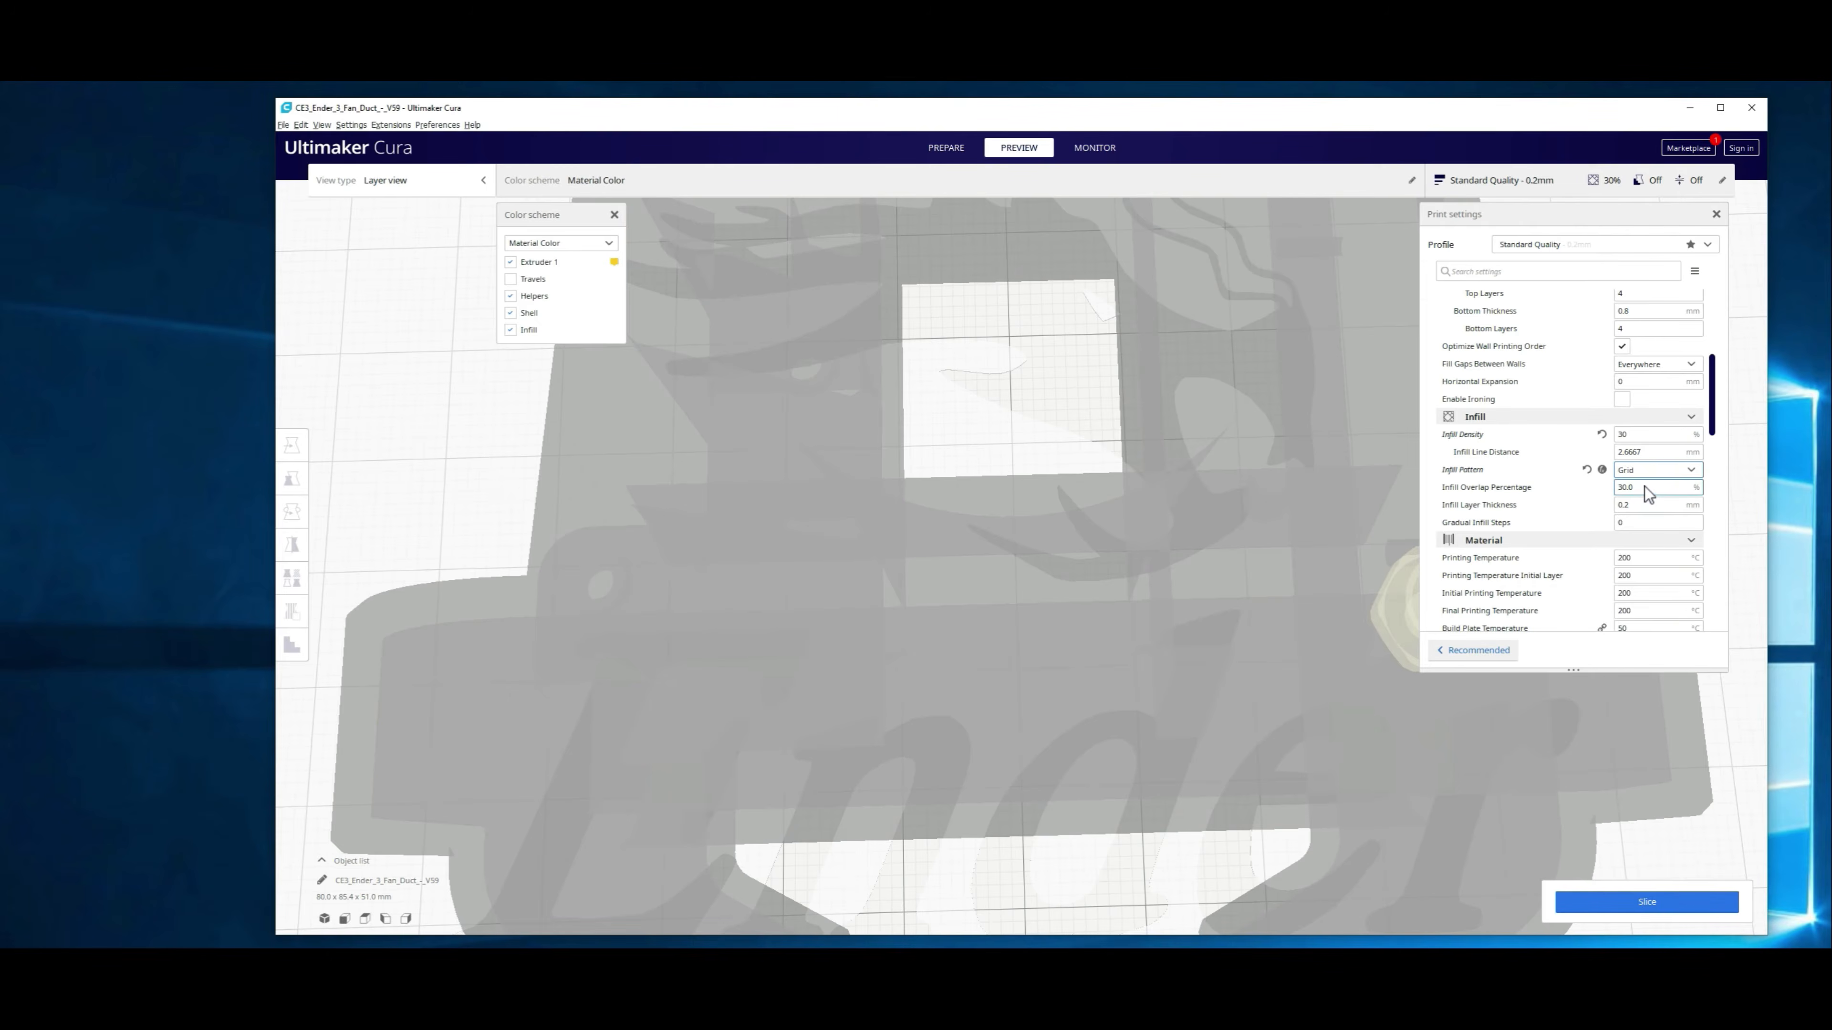
{"action": "left_click", "coordinate": [1684, 906]}
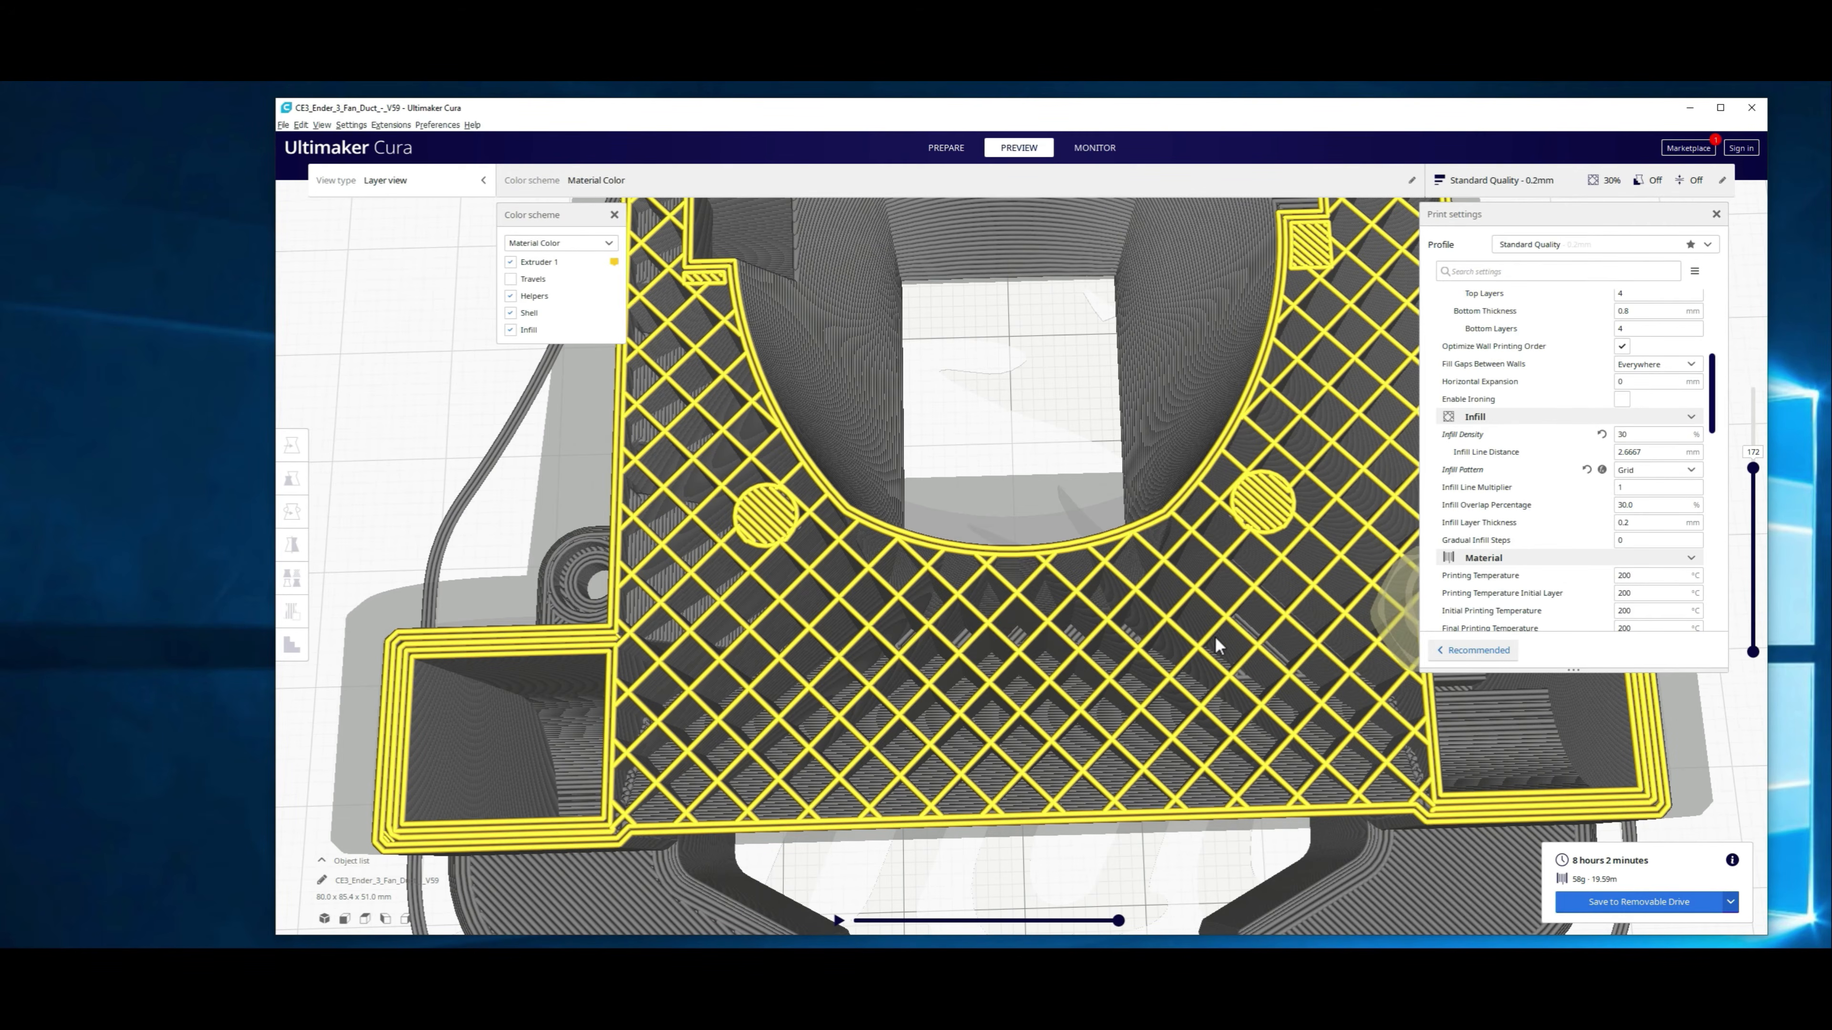
Step: Change the Infill Pattern to Cubic and slice the model
{"action": "left_click", "coordinate": [1691, 470]}
{"action": "left_click", "coordinate": [1663, 549]}
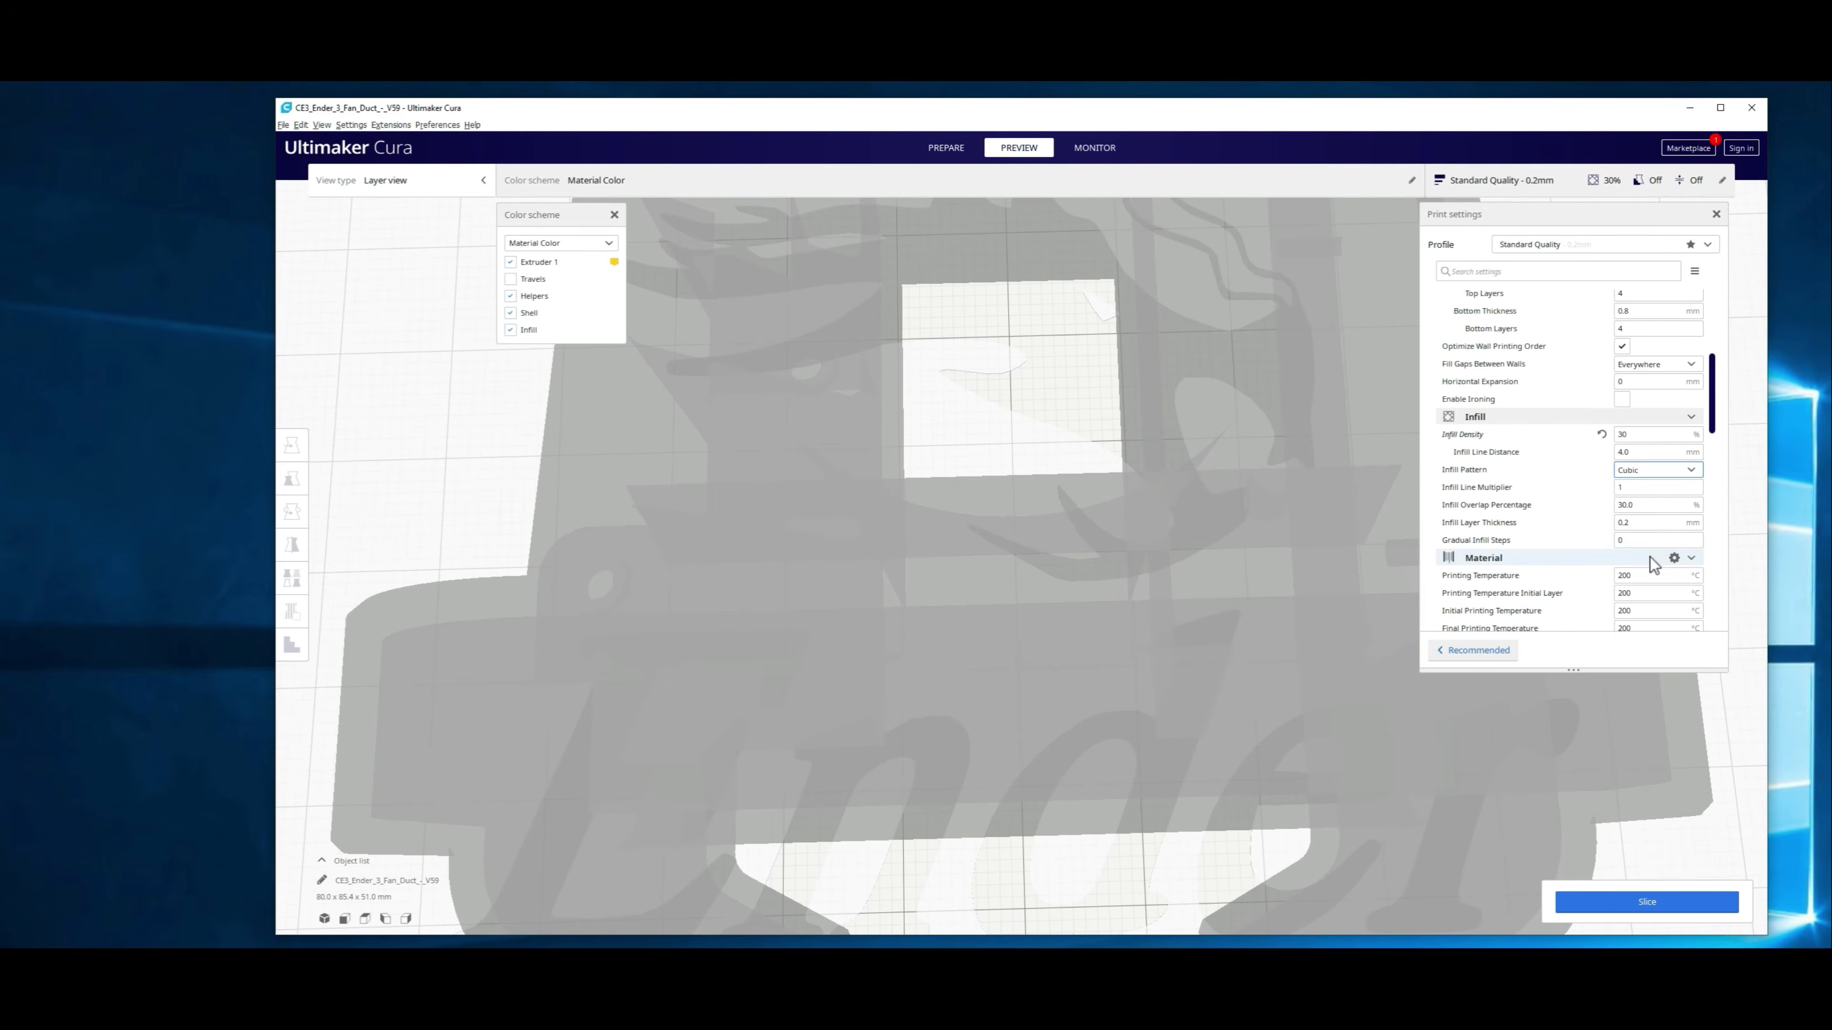
{"action": "left_click", "coordinate": [1640, 904]}
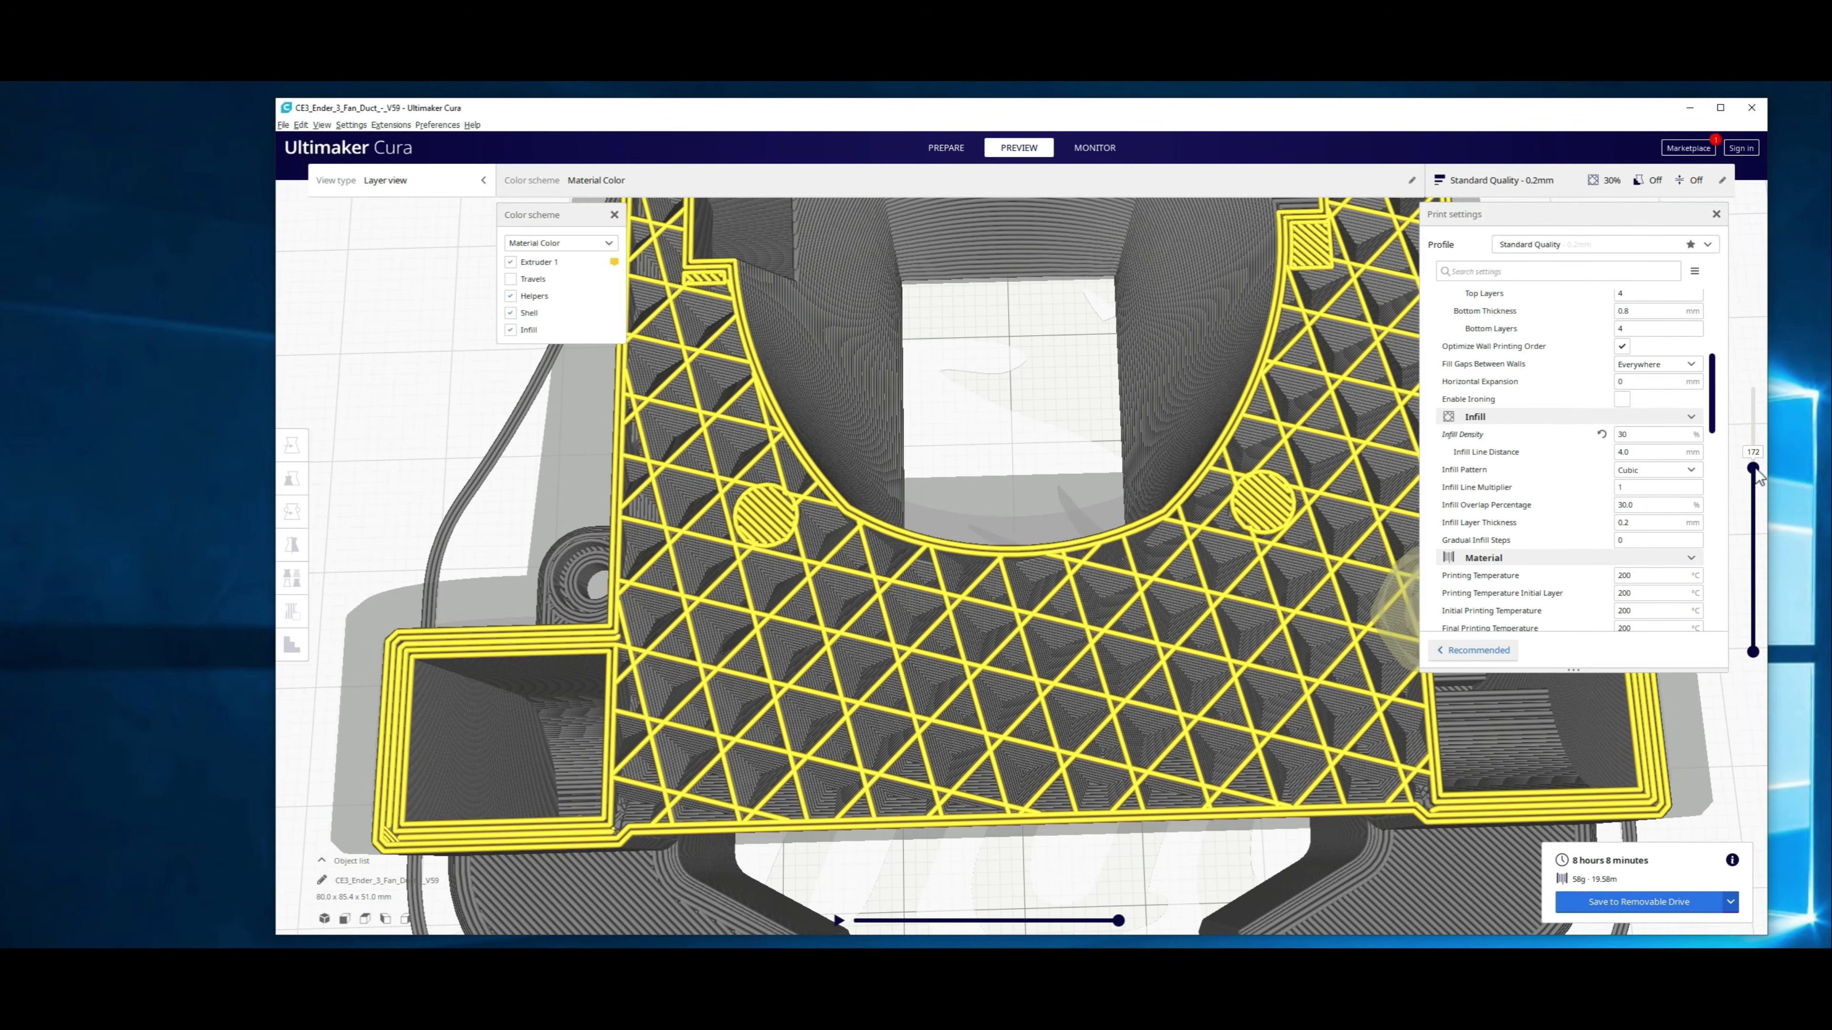
Step: Move the layer preview between about layers 163 and 174 to inspect how the Cubic infill shifts
{"action": "left_click_drag", "start_coordinate": [1754, 469], "coordinate": [1754, 486]}
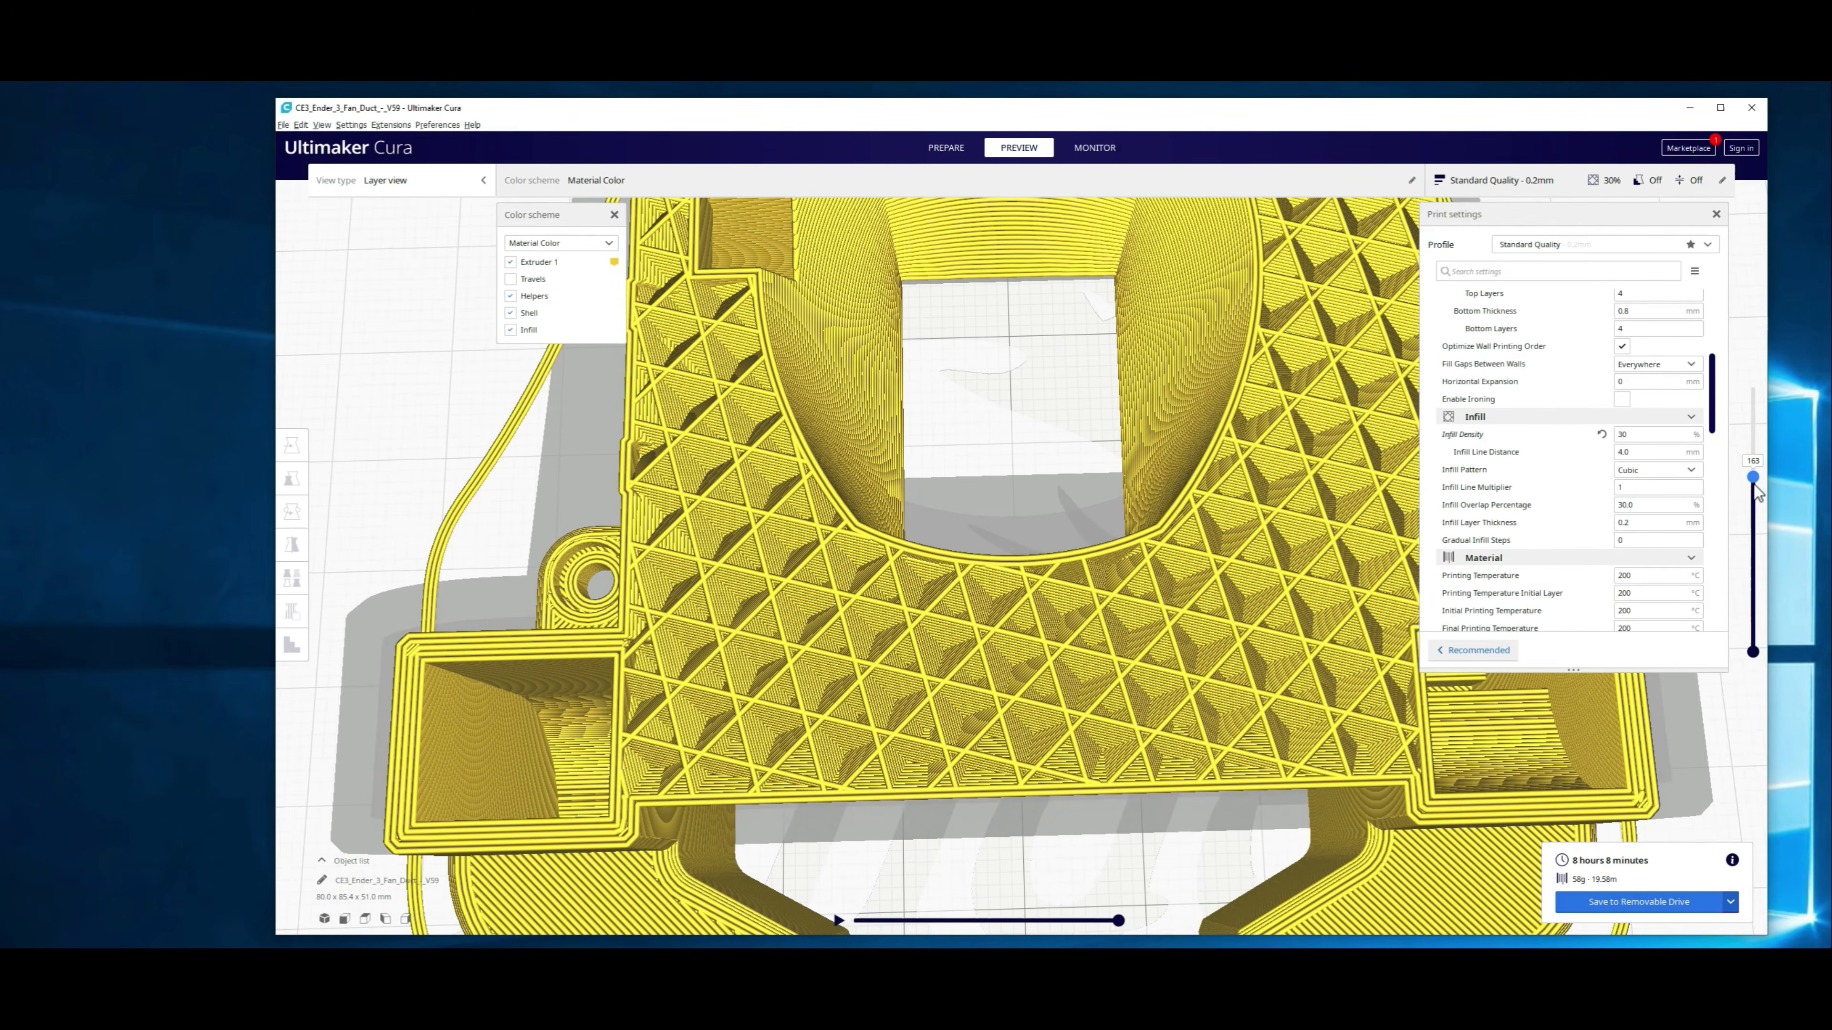
{"action": "scroll", "coordinate": [1753, 491], "scroll_direction": "up", "scroll_amount": 6}
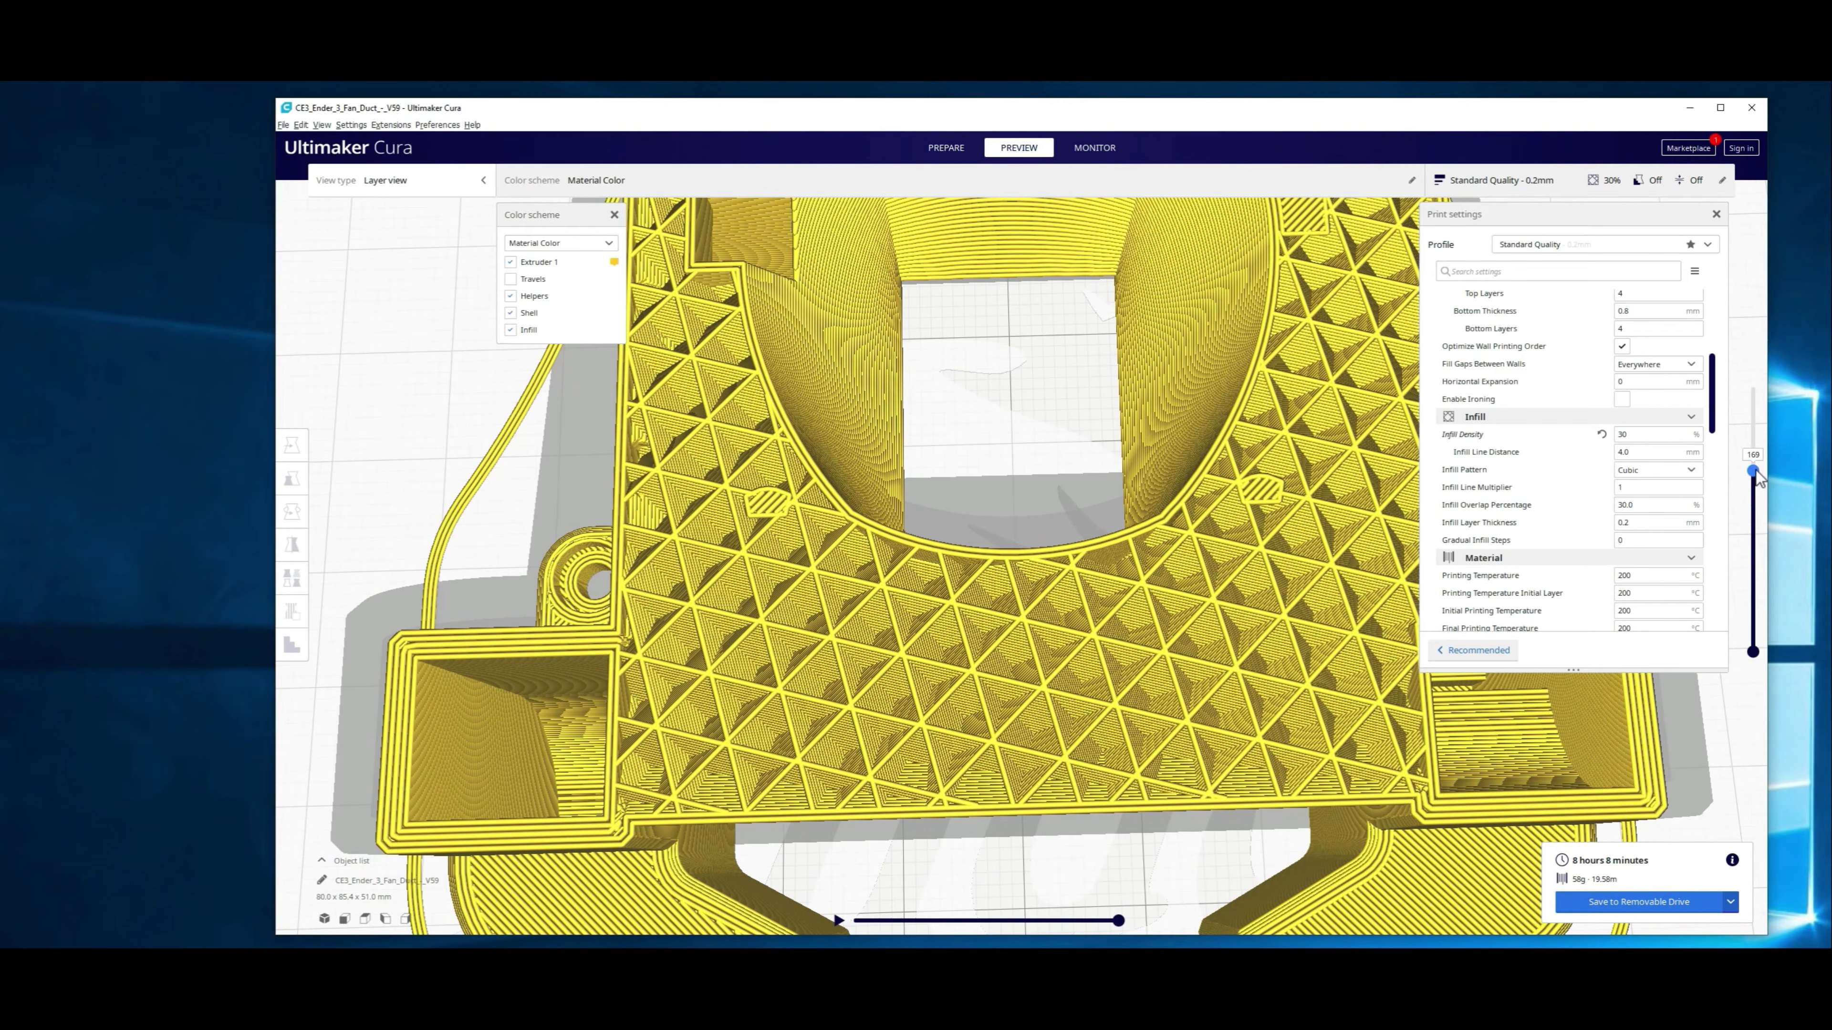
{"action": "left_click_drag", "start_coordinate": [1755, 469], "coordinate": [1754, 458]}
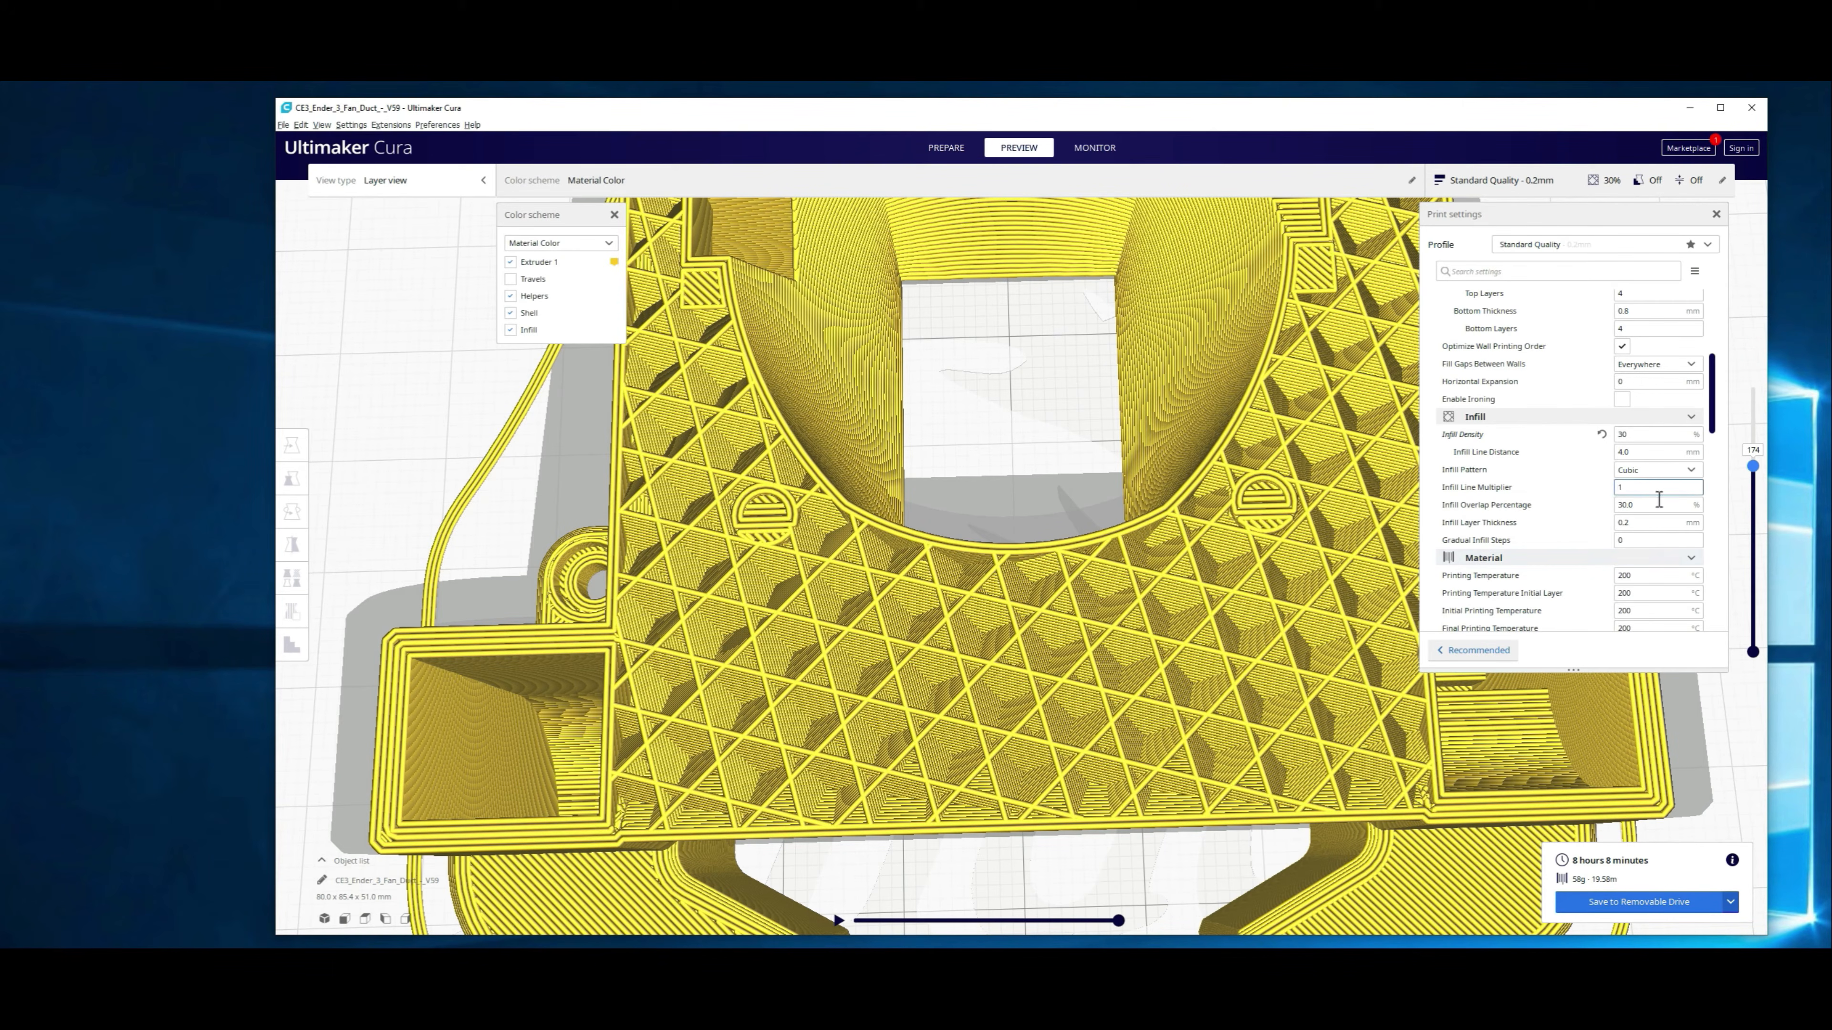
Step: Set the Infill Pattern to Cubic Subdivision and slice the model
{"action": "left_click", "coordinate": [1691, 470]}
{"action": "left_click", "coordinate": [1670, 568]}
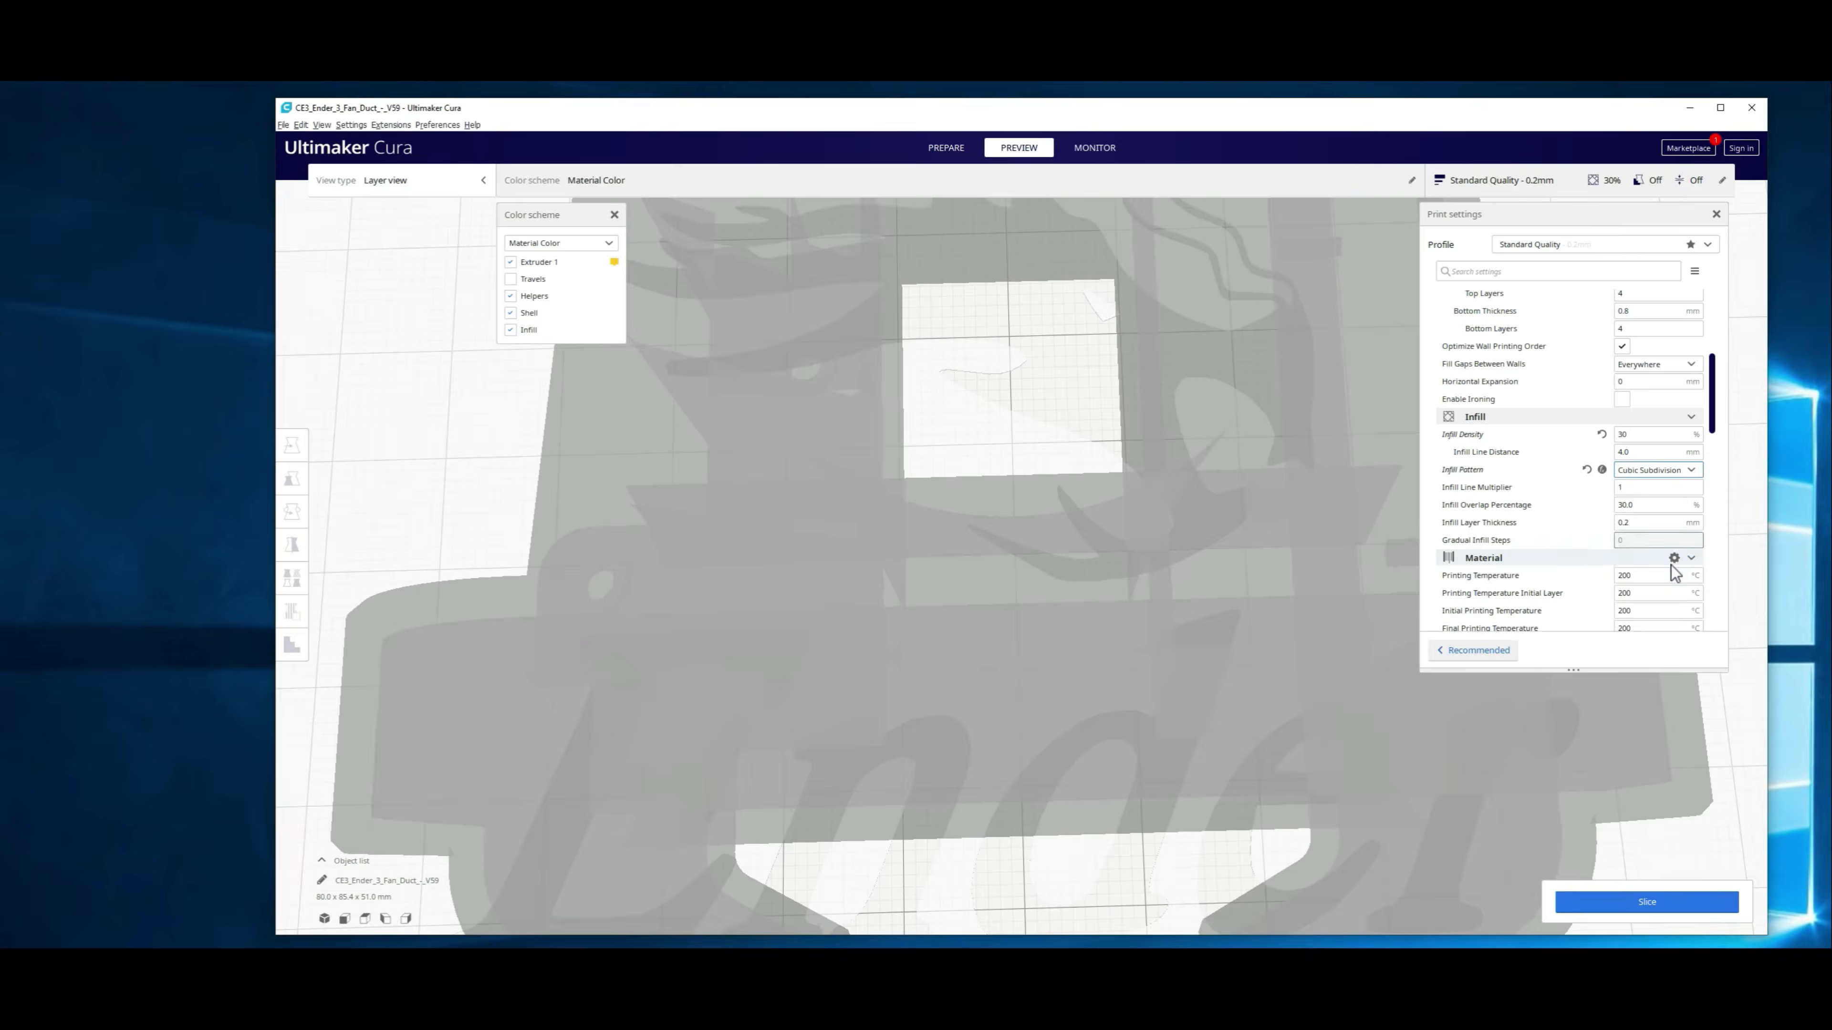
{"action": "left_click", "coordinate": [1588, 902]}
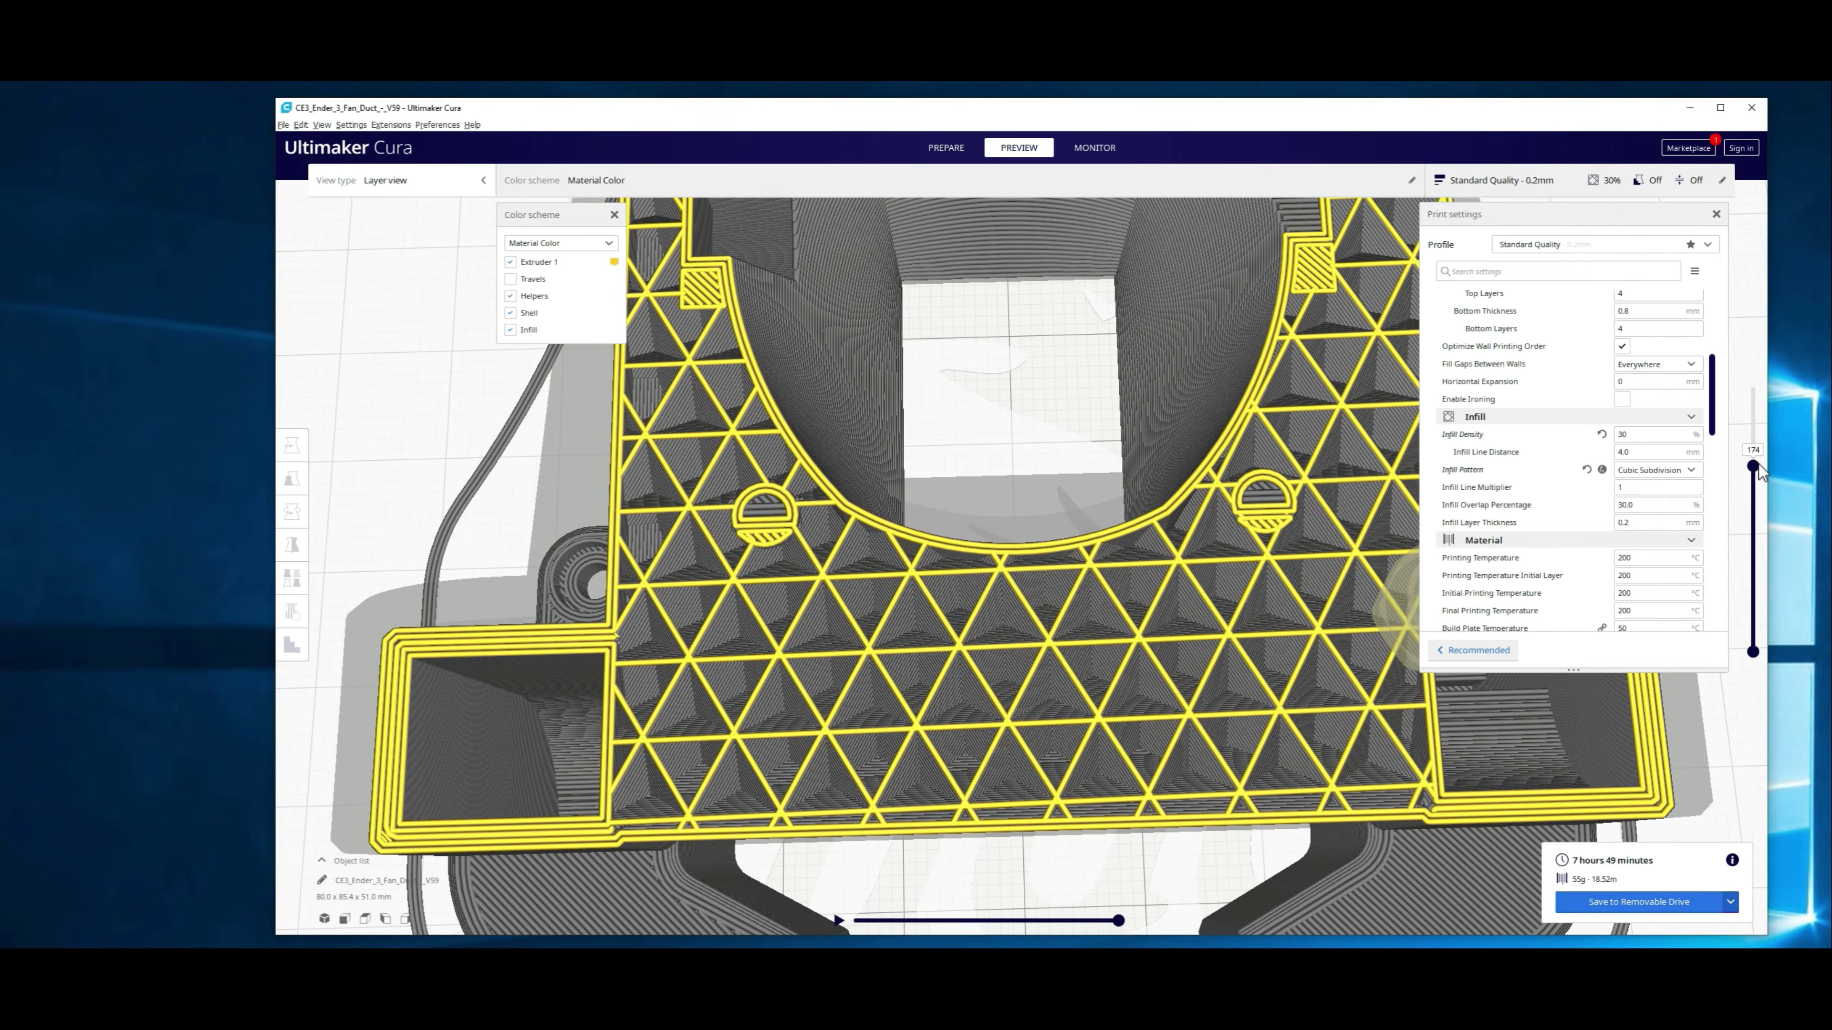
Step: Raise the layer preview to layer 179 to inspect the Cubic Subdivision infill
{"action": "left_click", "coordinate": [1753, 467]}
{"action": "key", "text": "Up"}
{"action": "key", "text": "Up"}
{"action": "key", "text": "Up"}
{"action": "key", "text": "Up"}
{"action": "key", "text": "Up"}
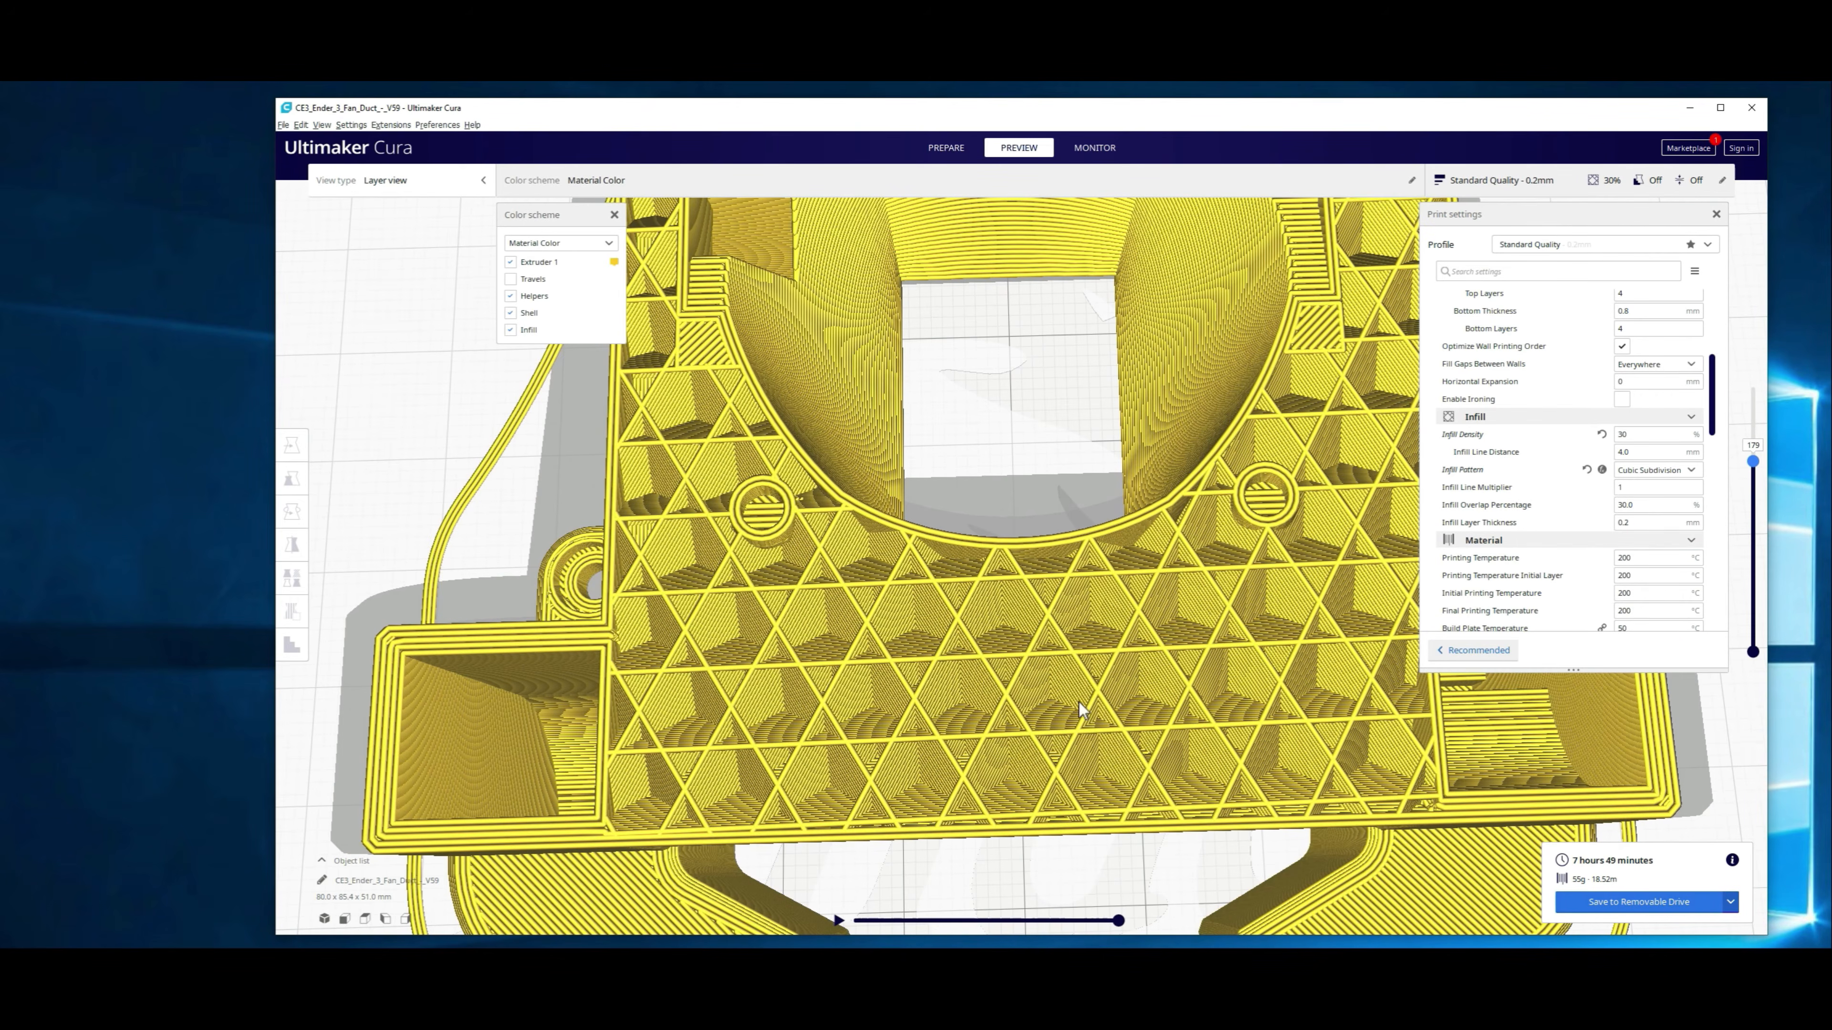
Step: Slice the model with the Triangles infill pattern and lower the layer preview to about layer 175
{"action": "left_click", "coordinate": [1691, 470]}
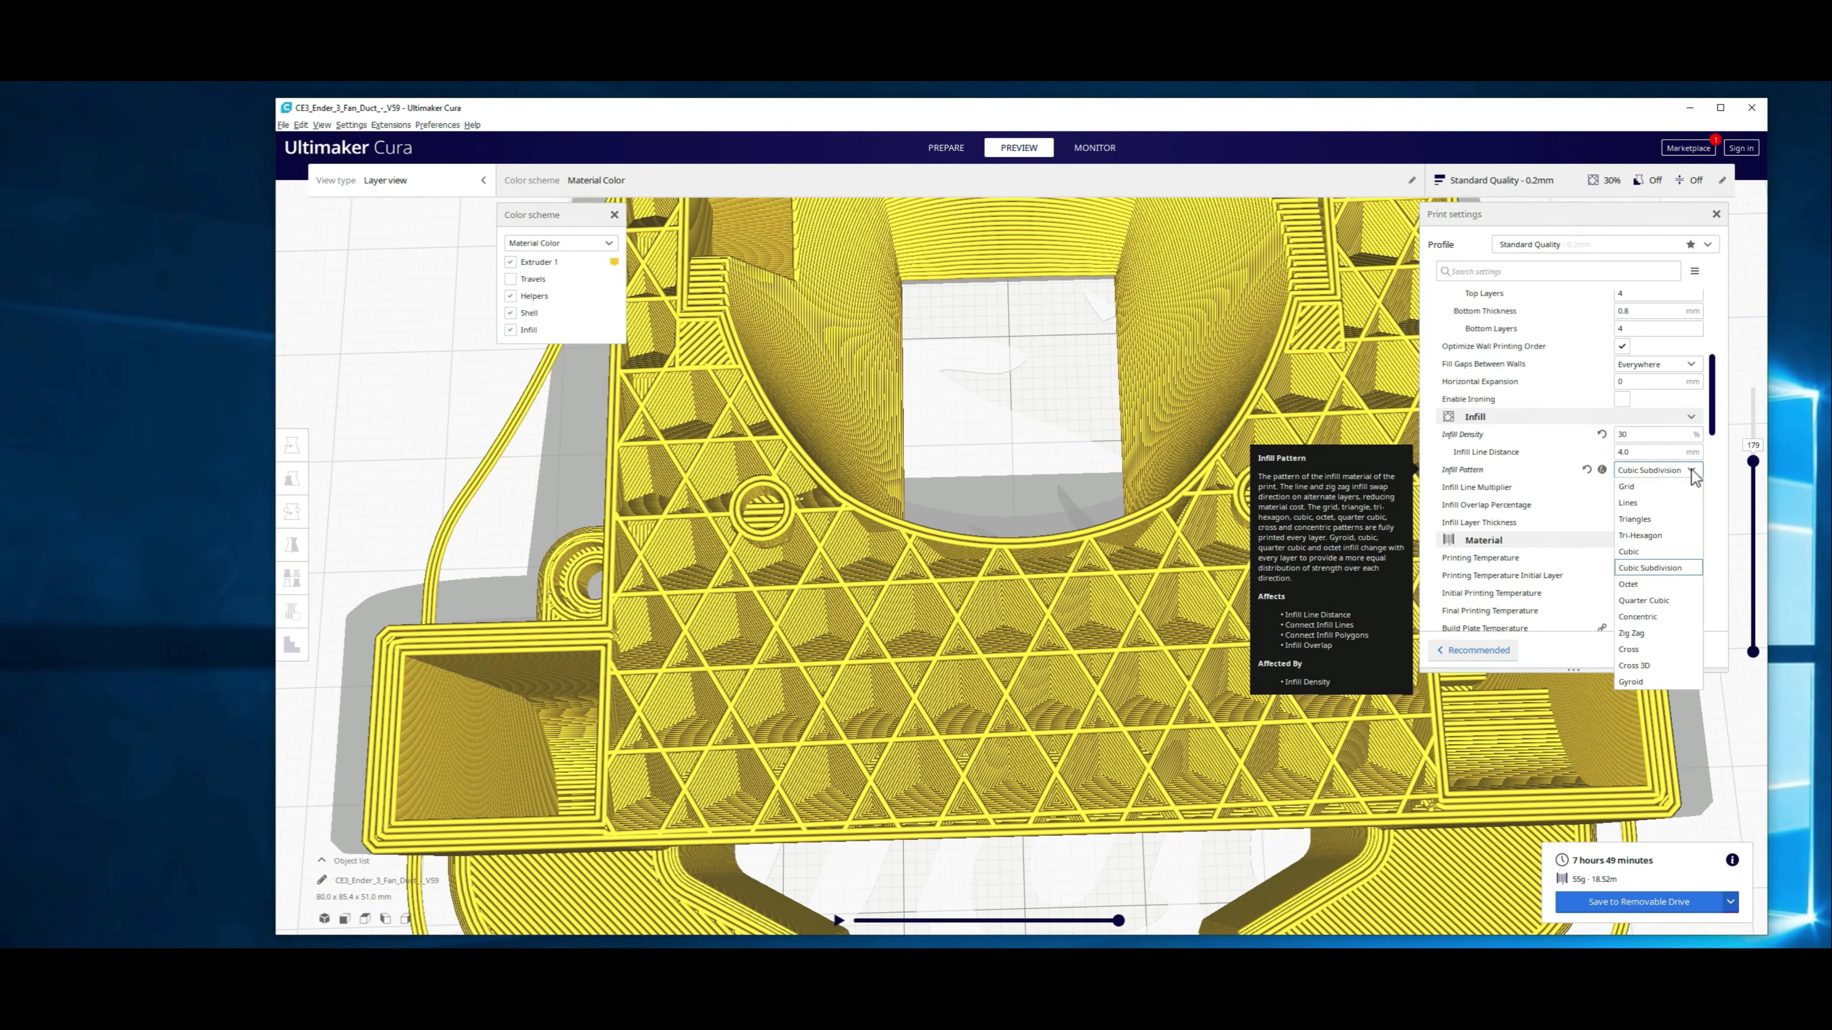
{"action": "left_click", "coordinate": [1692, 516]}
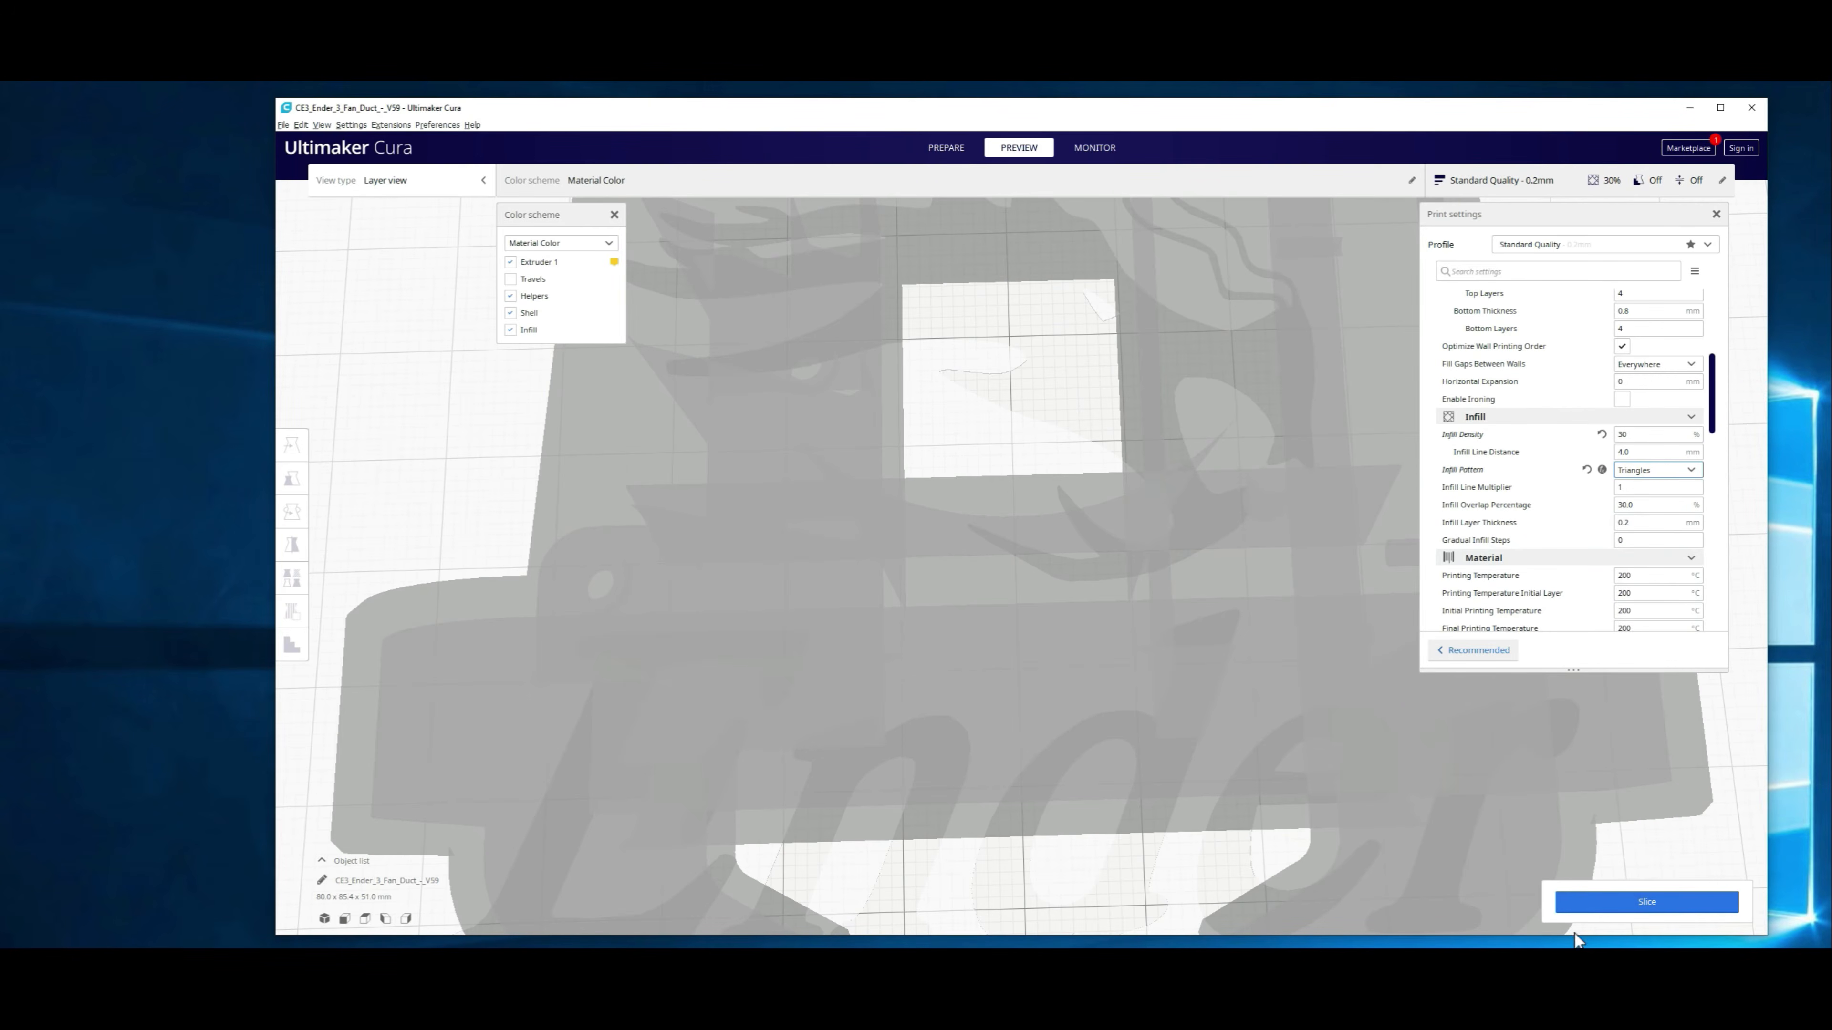
{"action": "left_click", "coordinate": [1624, 906]}
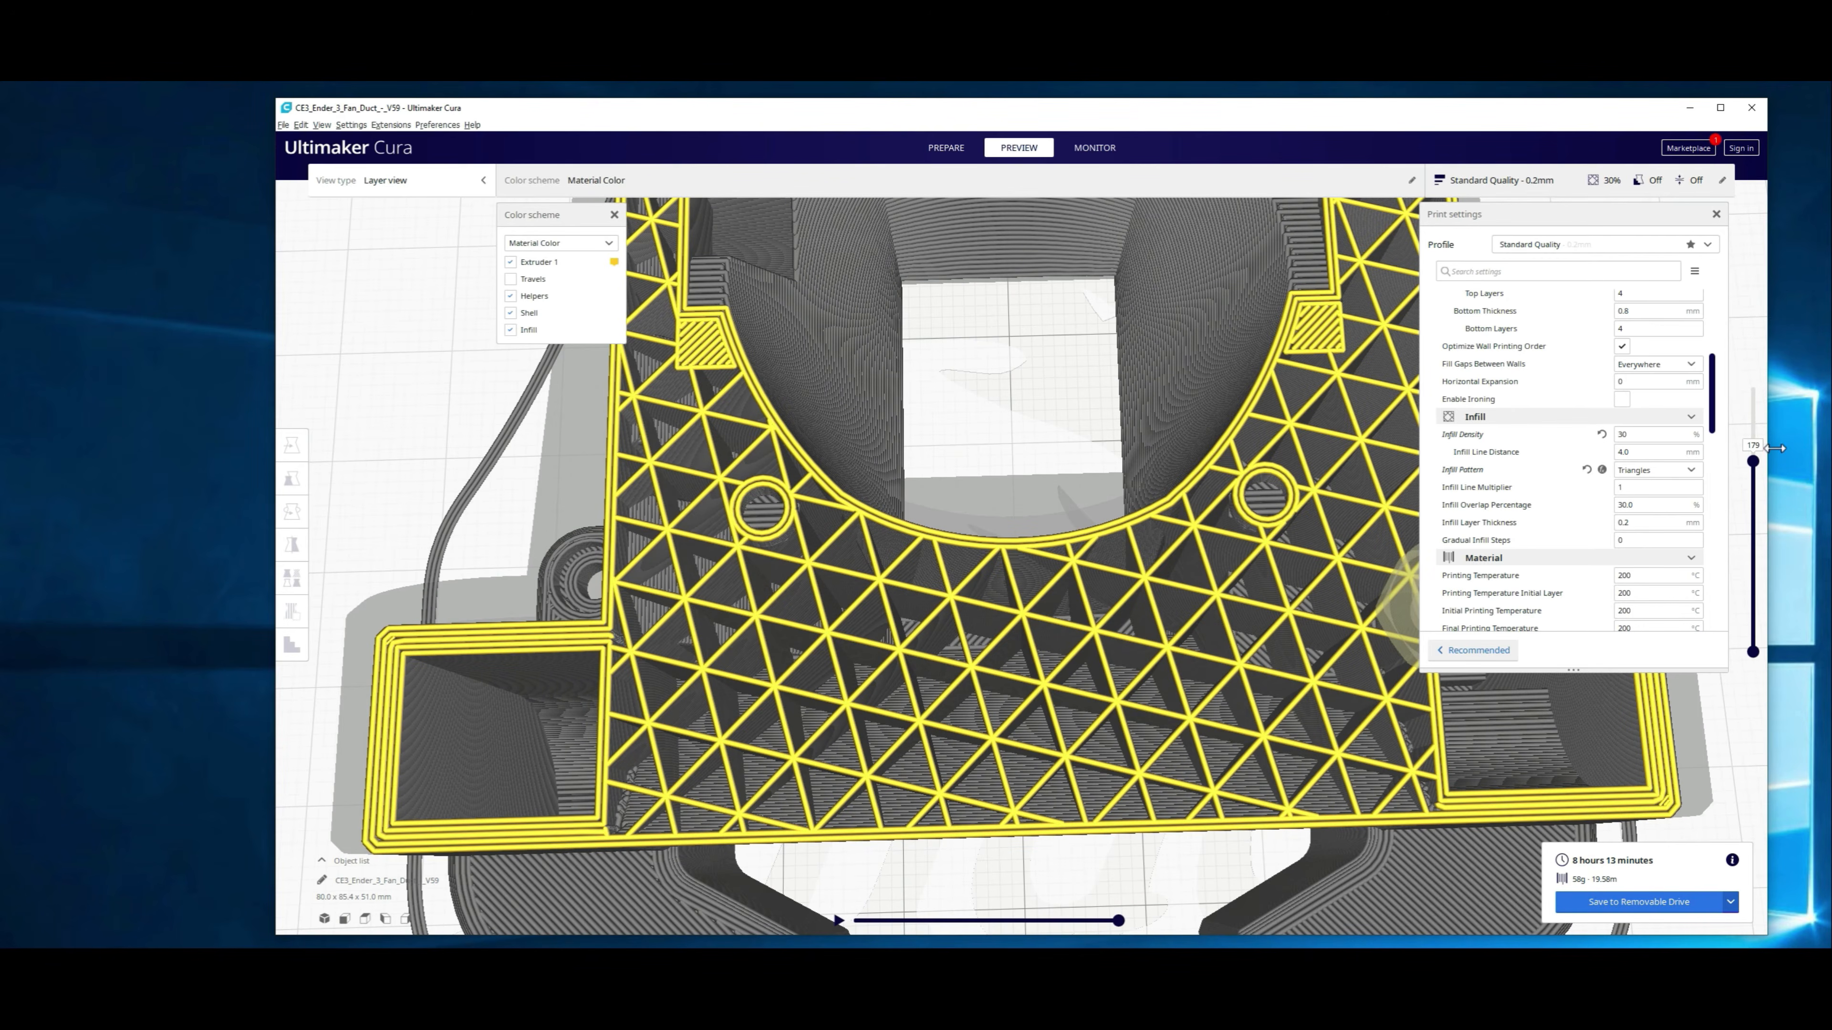
{"action": "left_click_drag", "start_coordinate": [1754, 462], "coordinate": [1751, 470]}
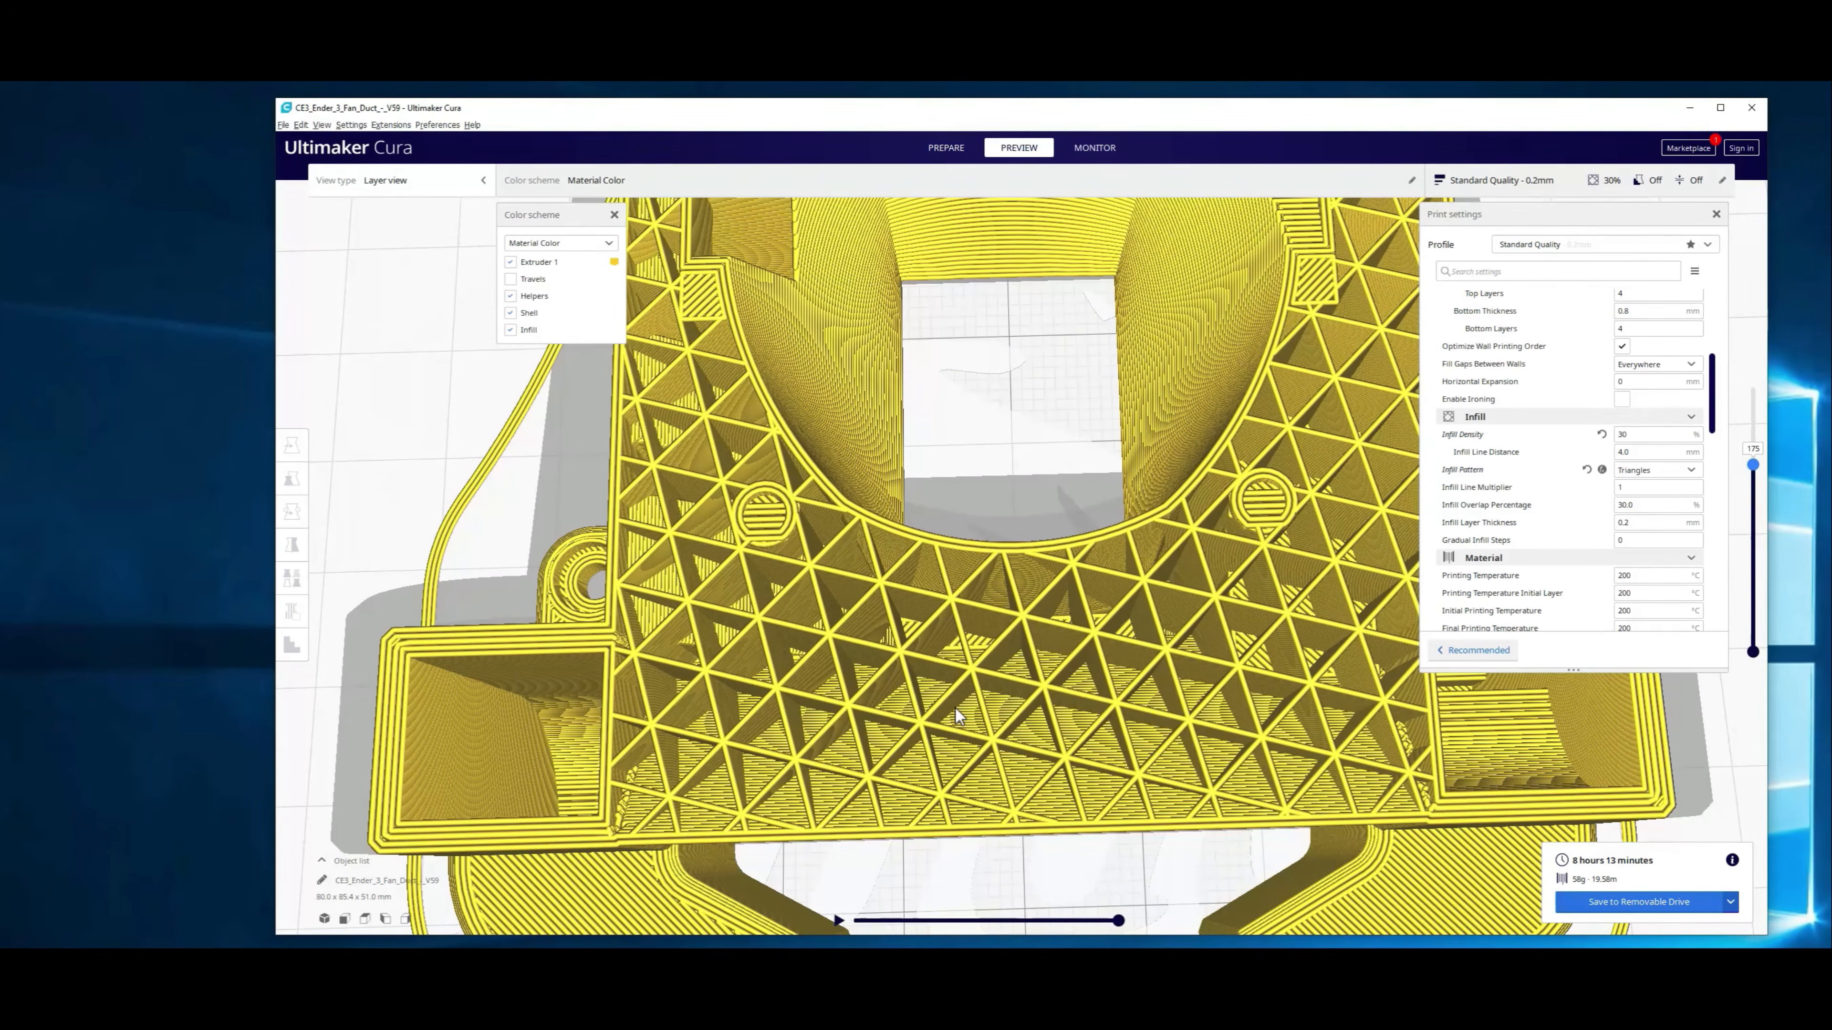
Step: Slice the model with the Tri-Hexagon infill pattern and lower the layer preview to about layer 170
{"action": "left_click", "coordinate": [1654, 470]}
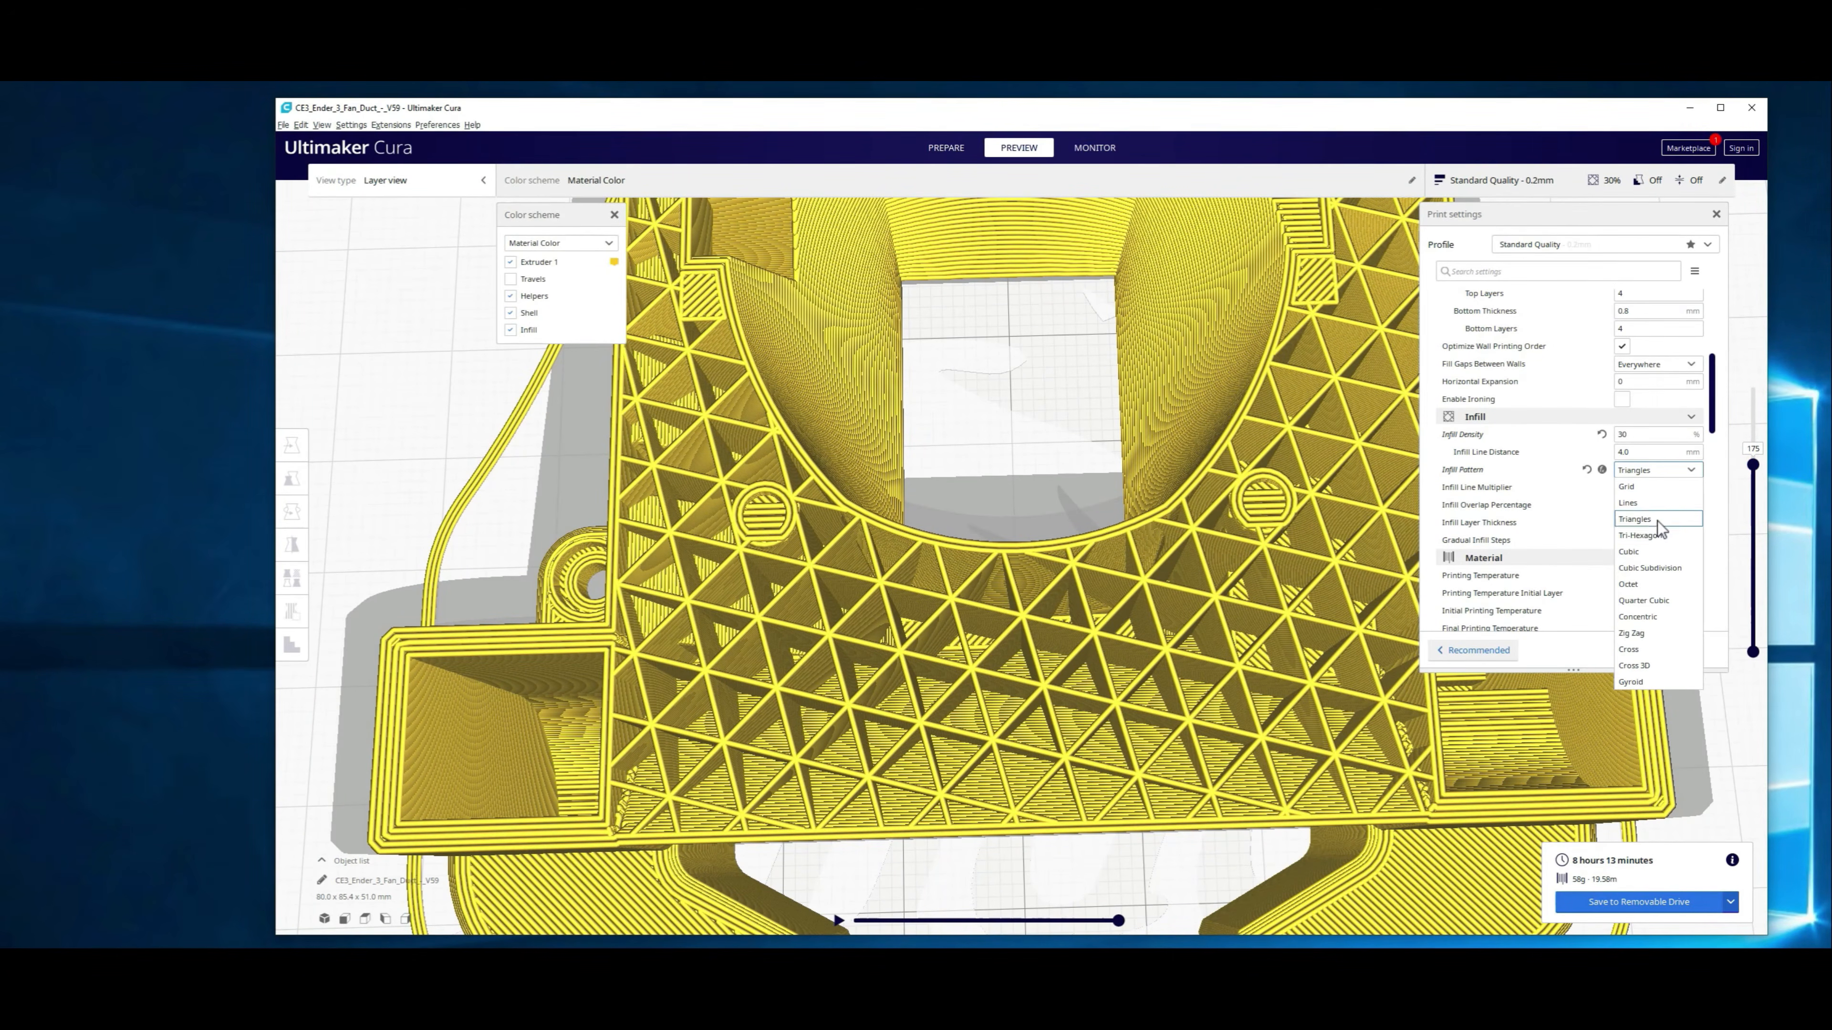
{"action": "left_click", "coordinate": [1651, 536]}
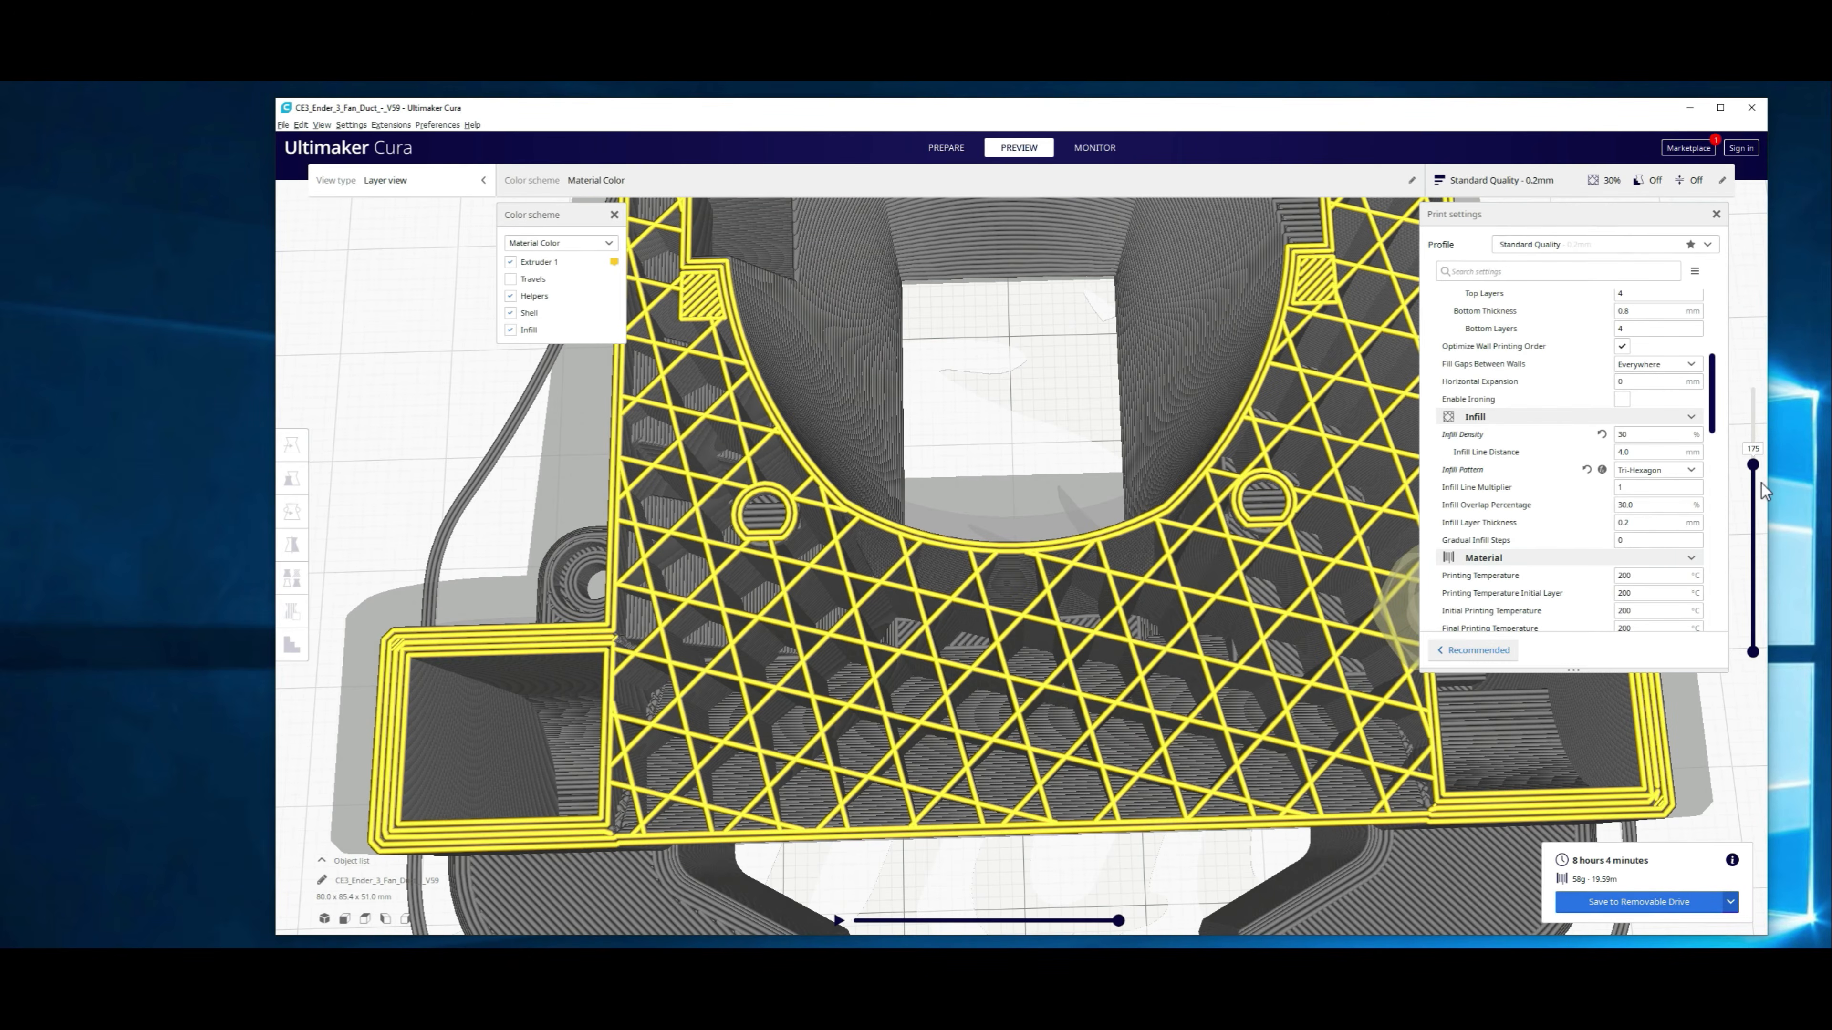
{"action": "left_click_drag", "start_coordinate": [1752, 465], "coordinate": [1751, 471]}
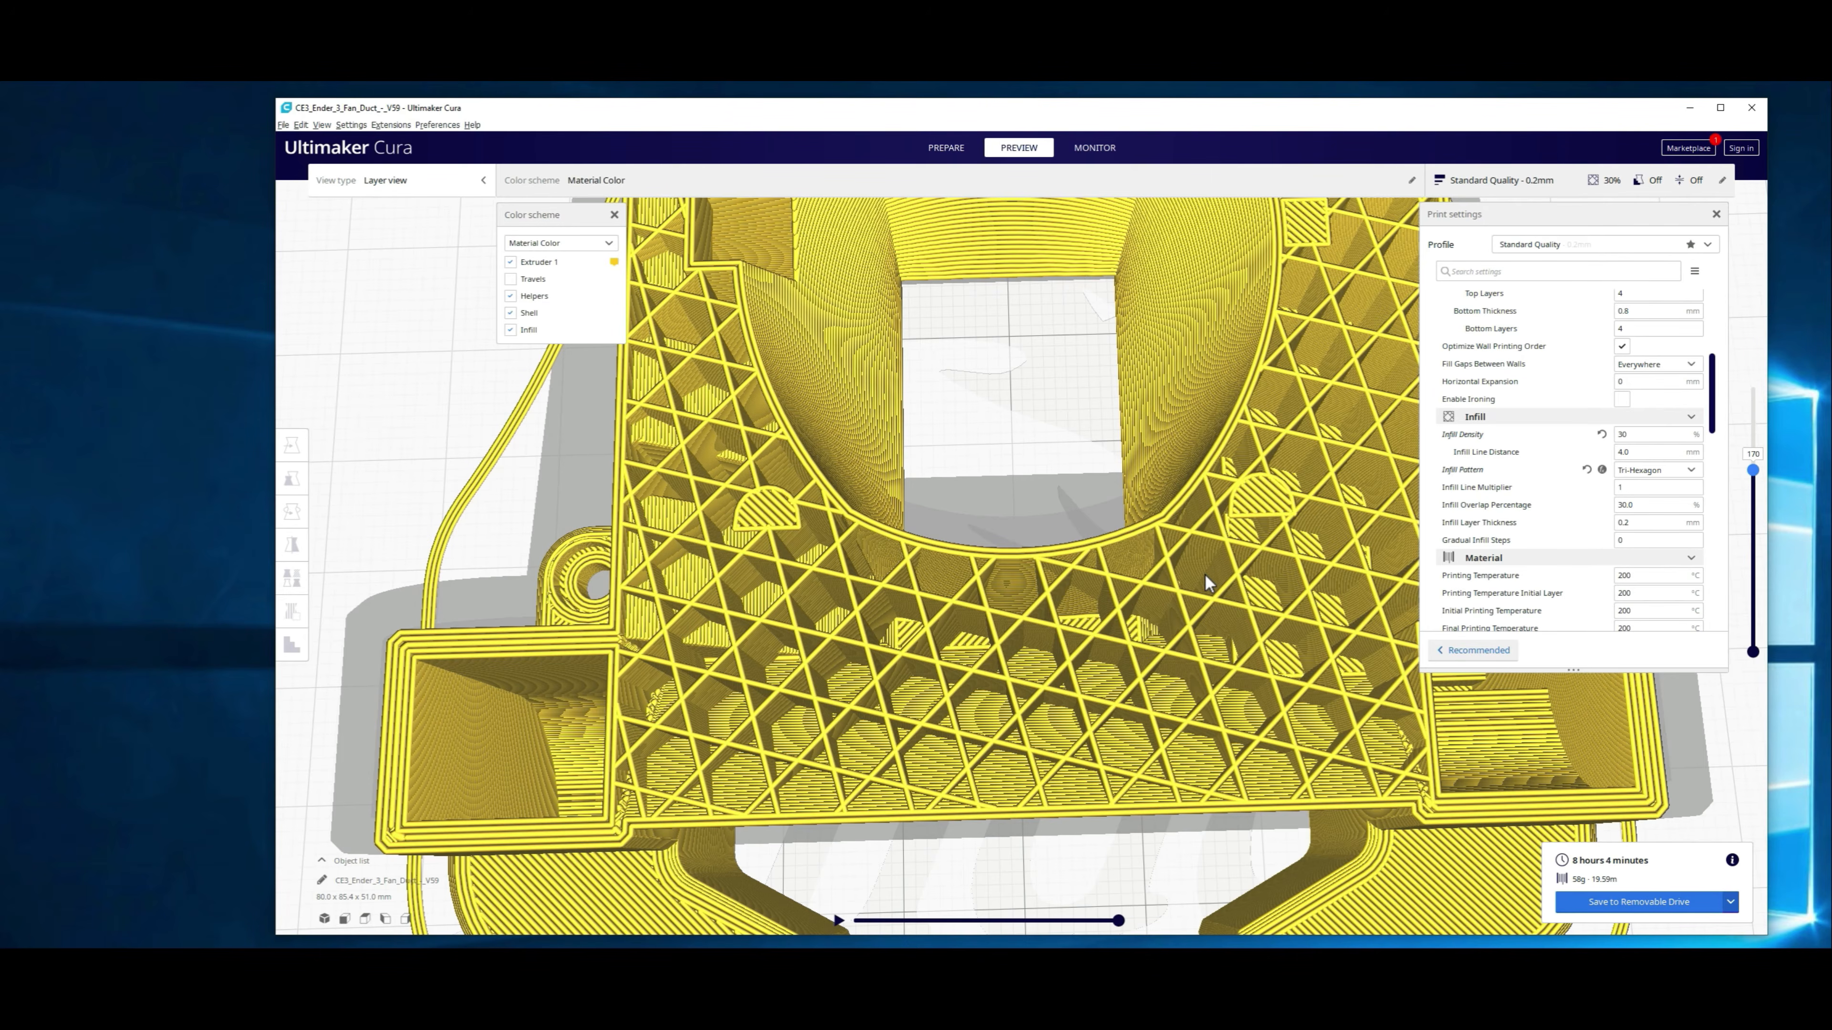
Step: Slice the model with the Octet infill pattern and lower the layer preview to about layer 160
{"action": "left_click", "coordinate": [1698, 471]}
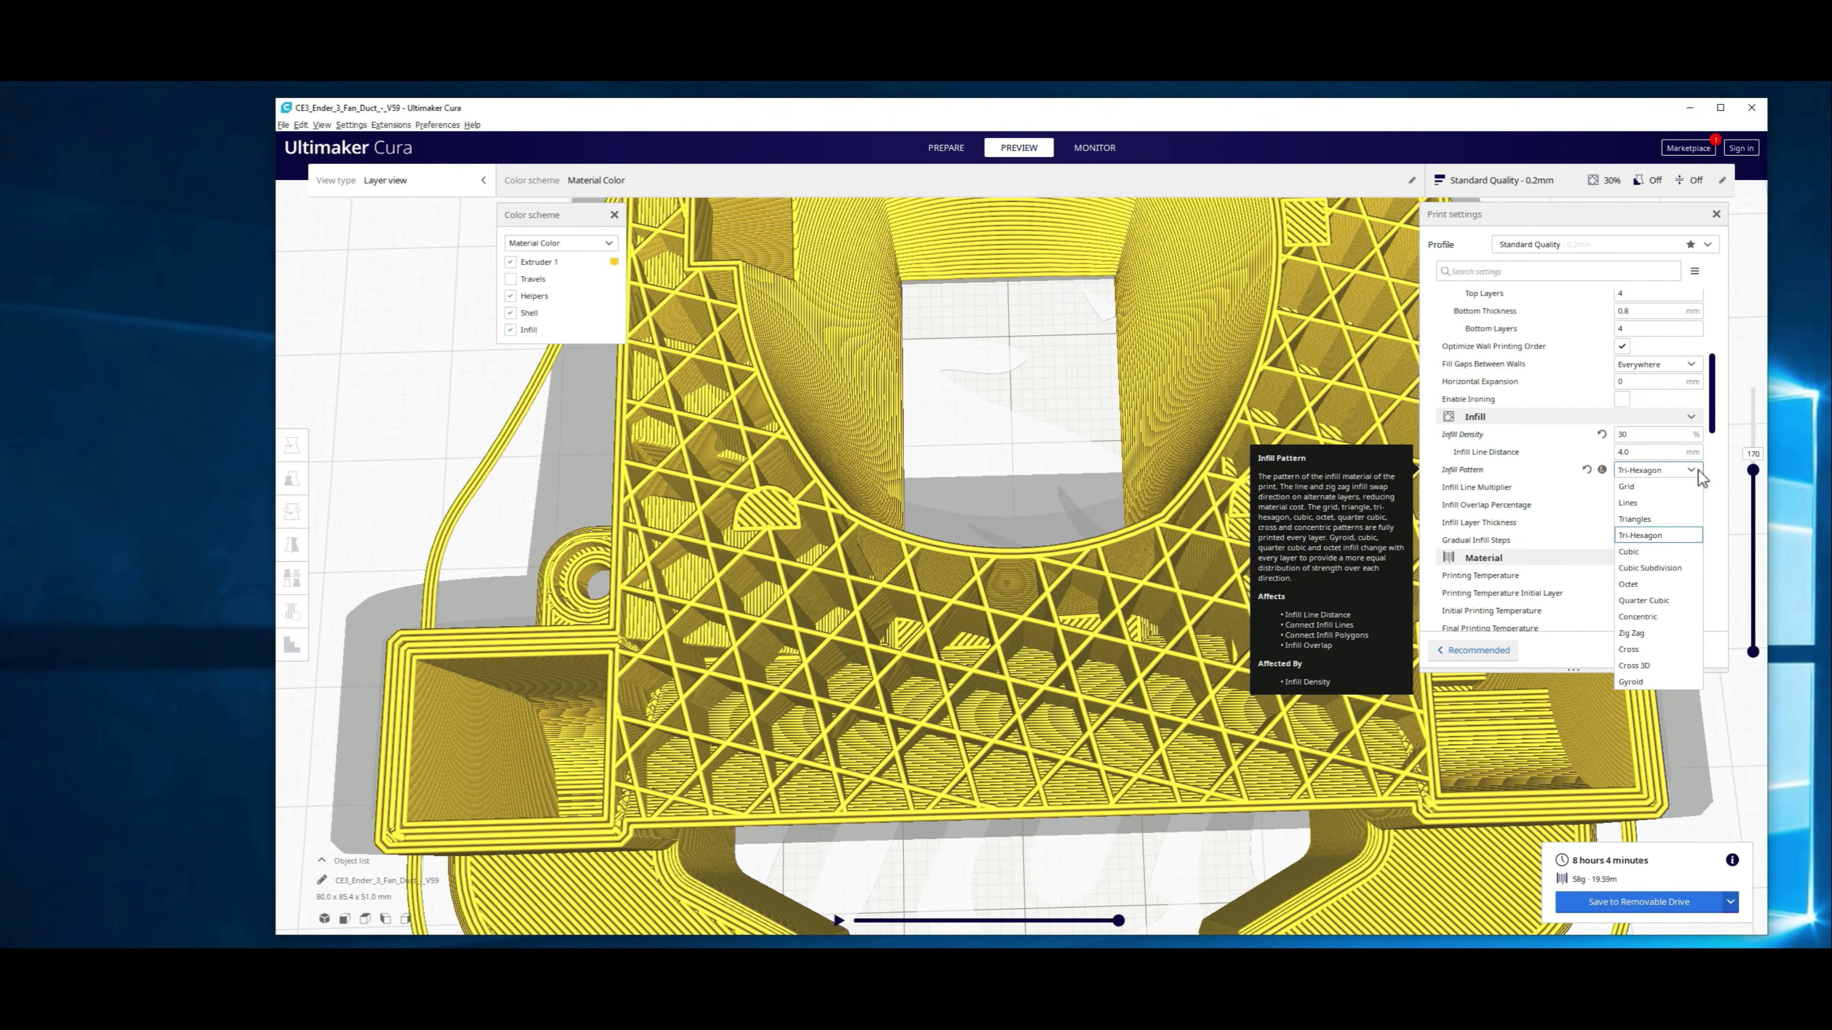
{"action": "left_click", "coordinate": [1647, 586]}
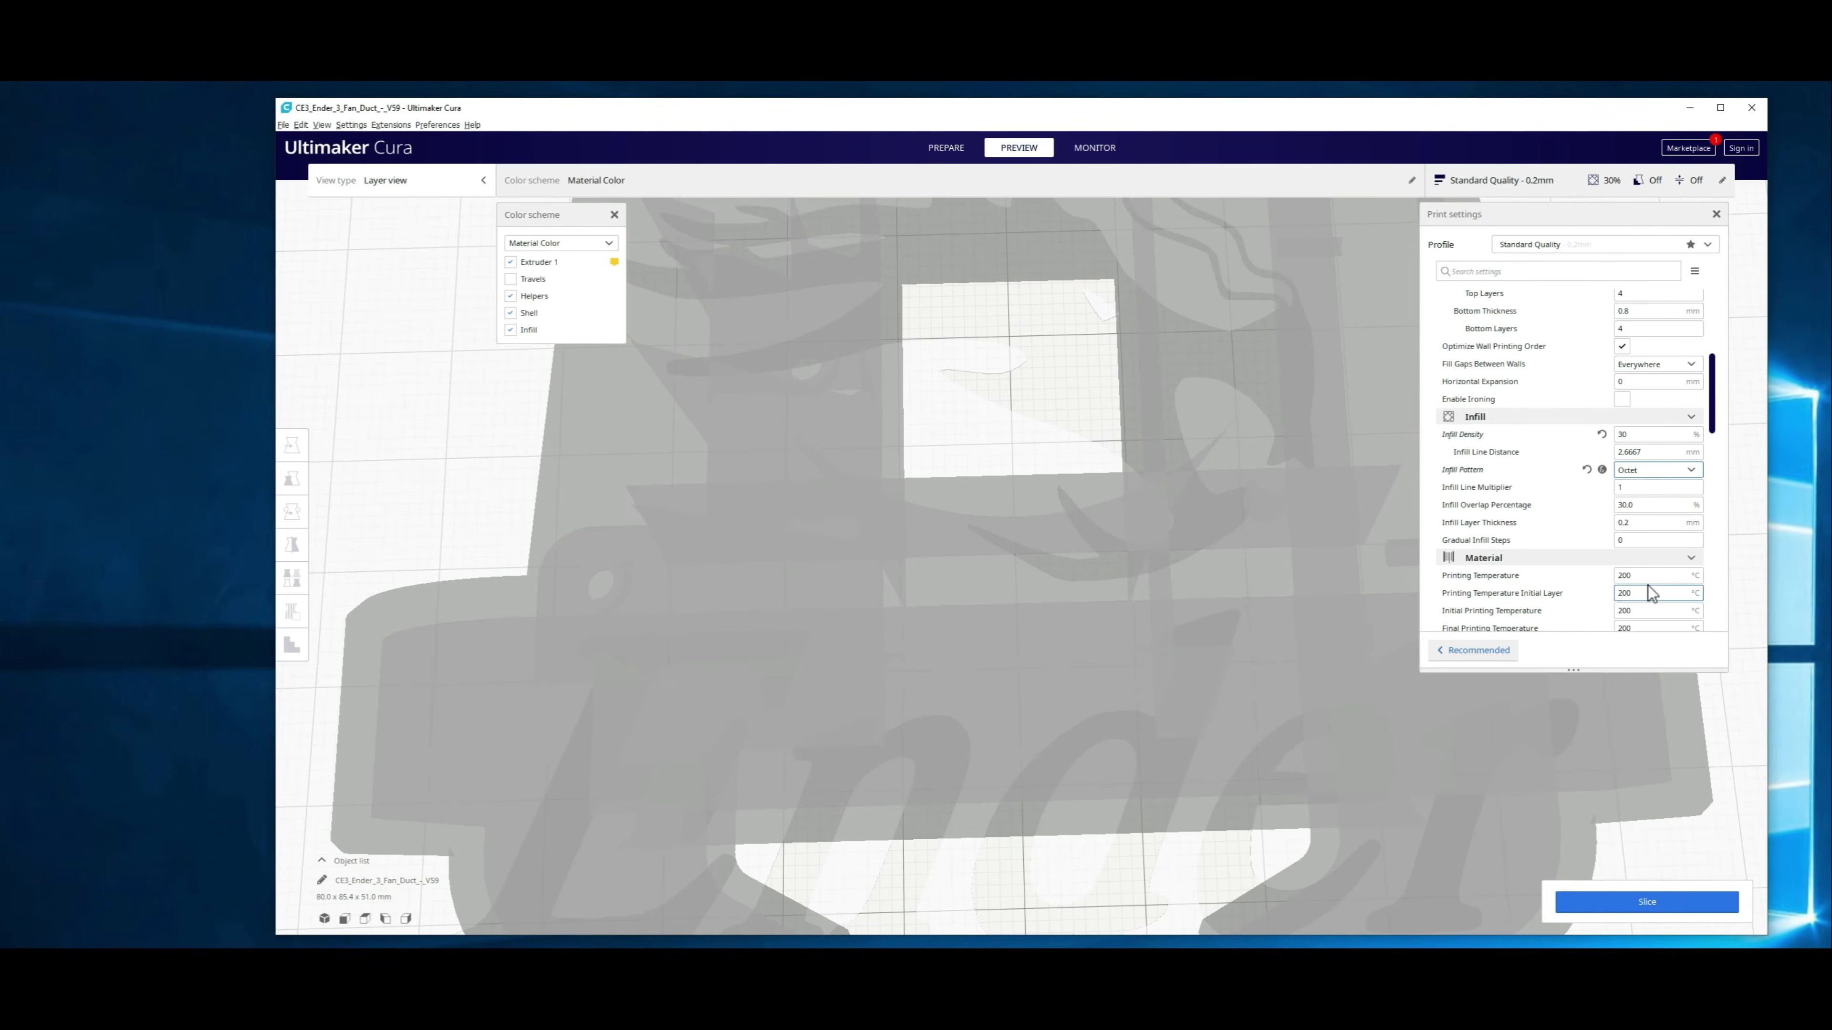
{"action": "left_click", "coordinate": [1604, 895]}
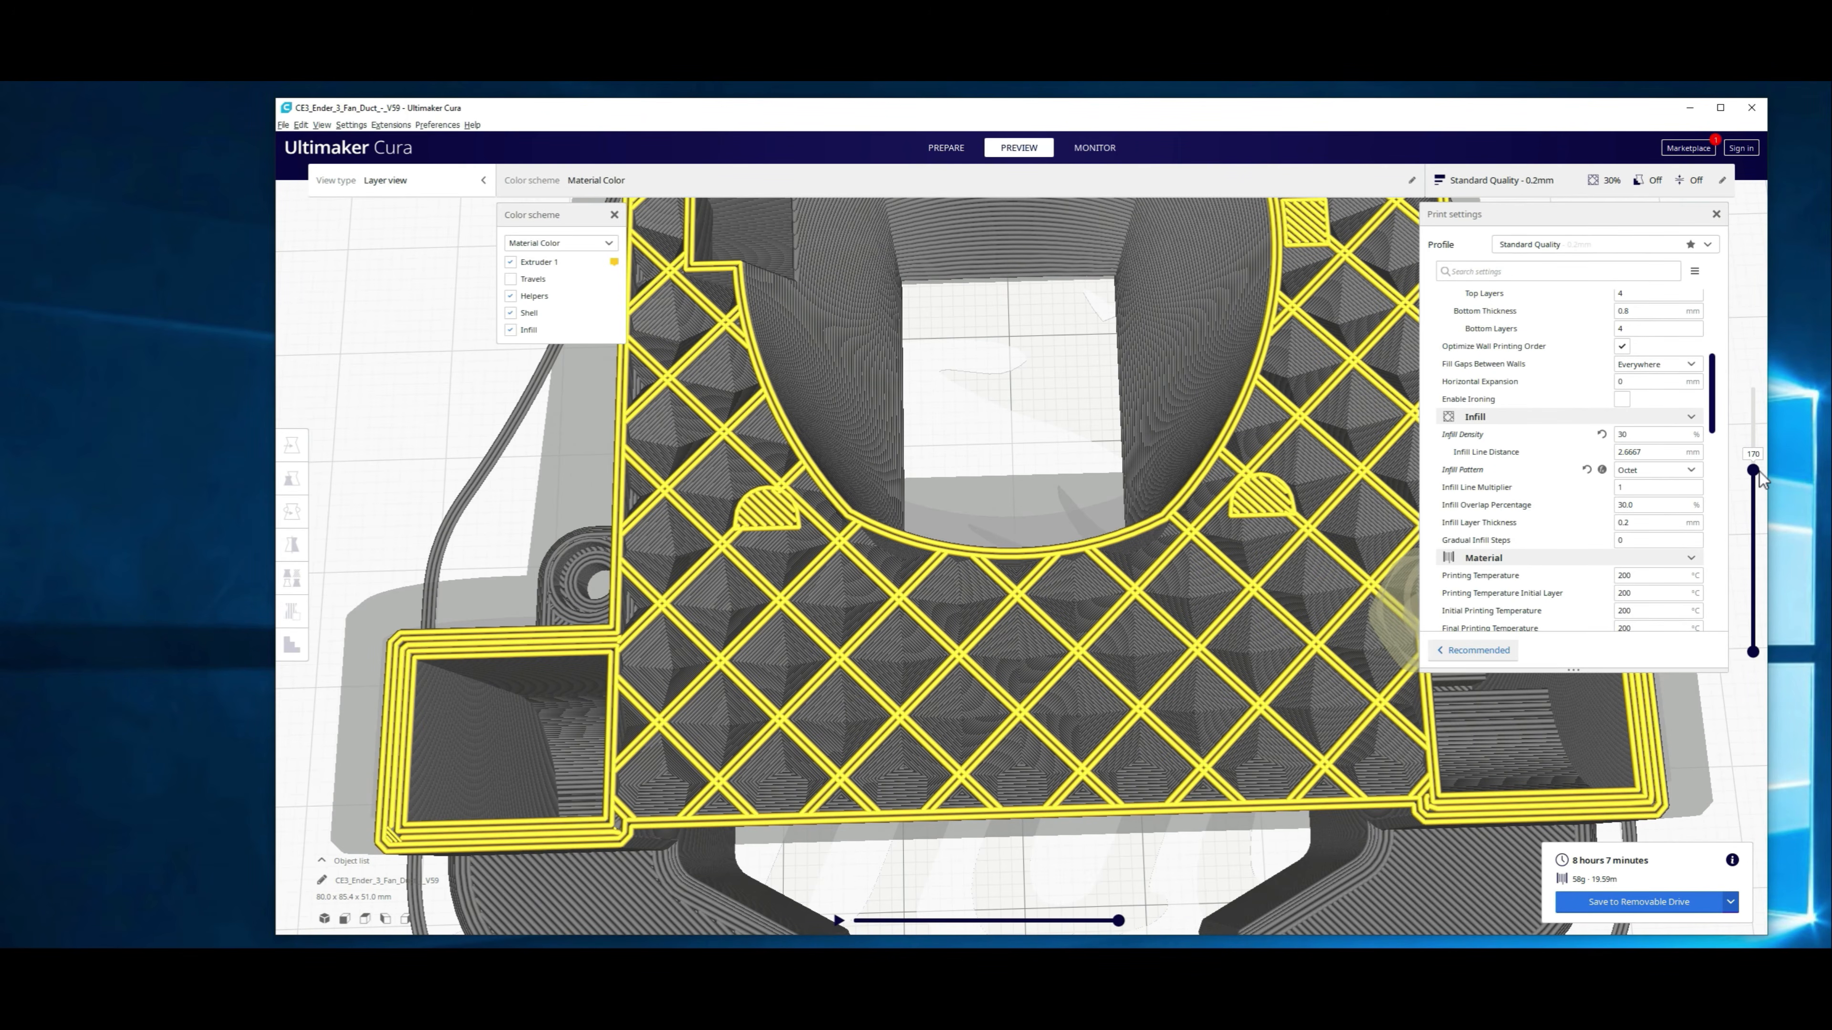
{"action": "left_click_drag", "start_coordinate": [1756, 473], "coordinate": [1757, 497]}
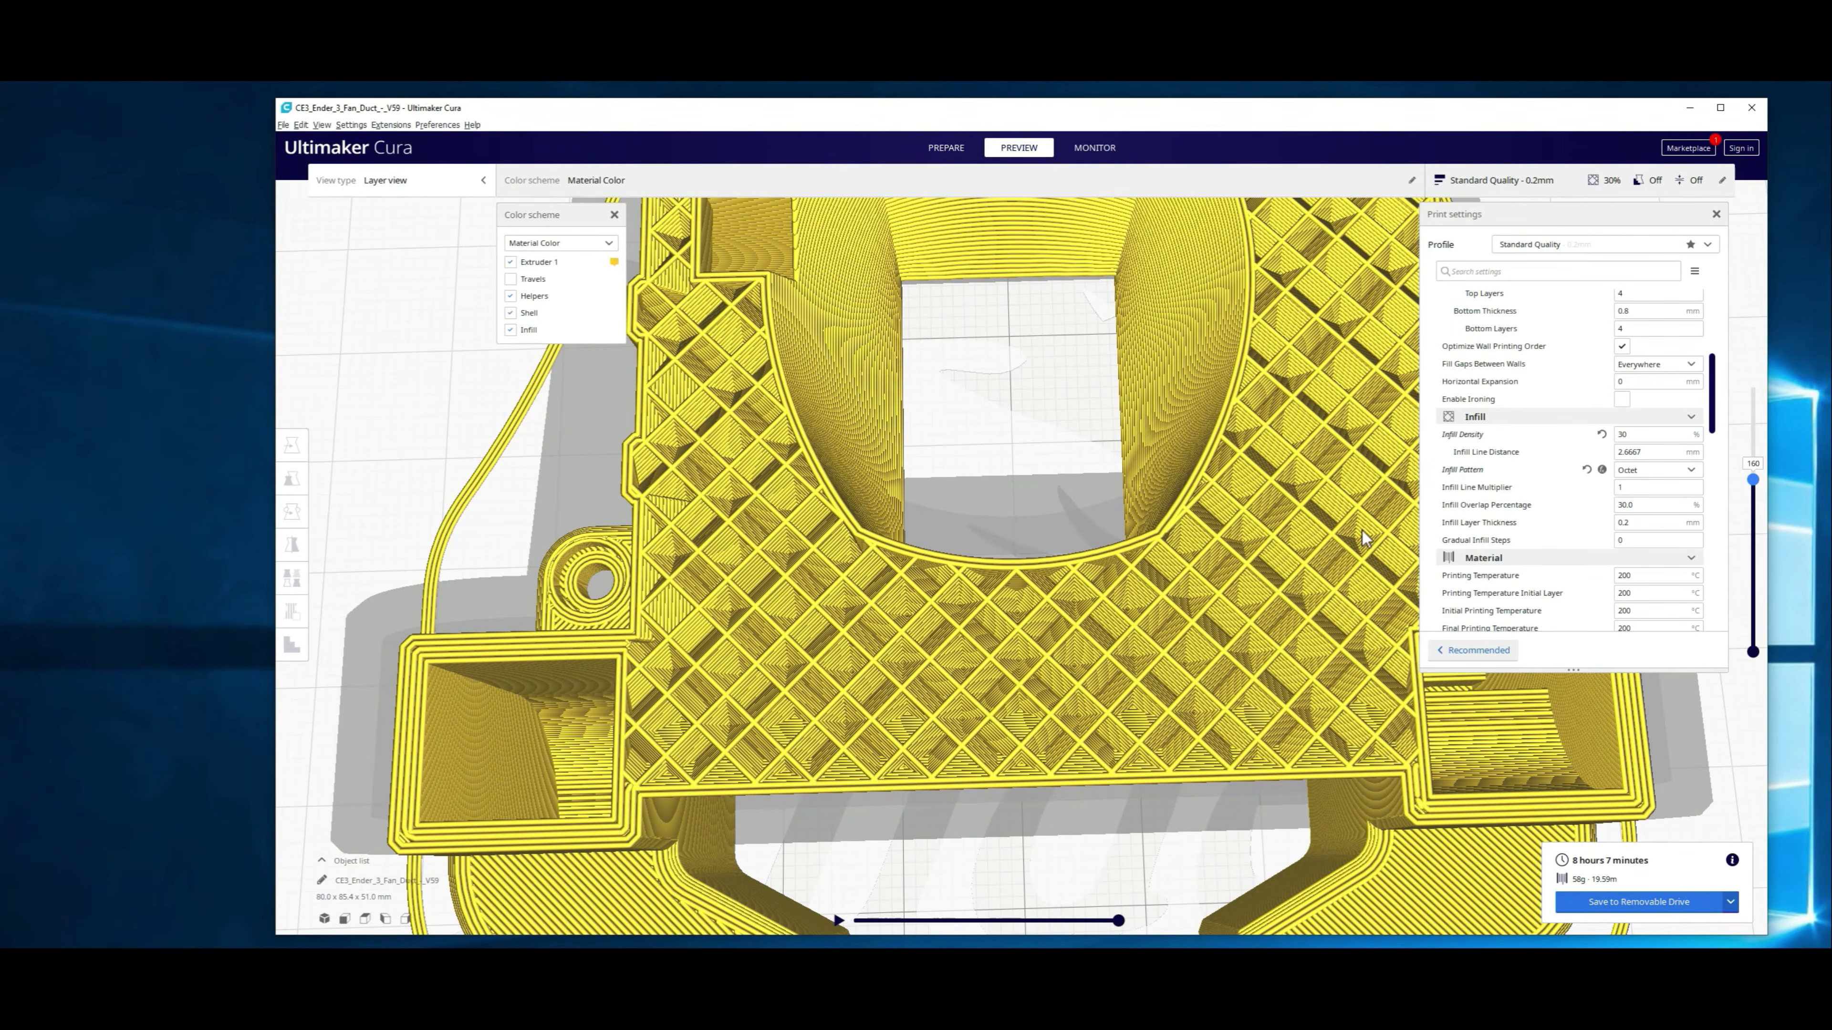
Step: Set the Infill Pattern to Quarter Cubic and slice the model
{"action": "left_click", "coordinate": [1669, 470]}
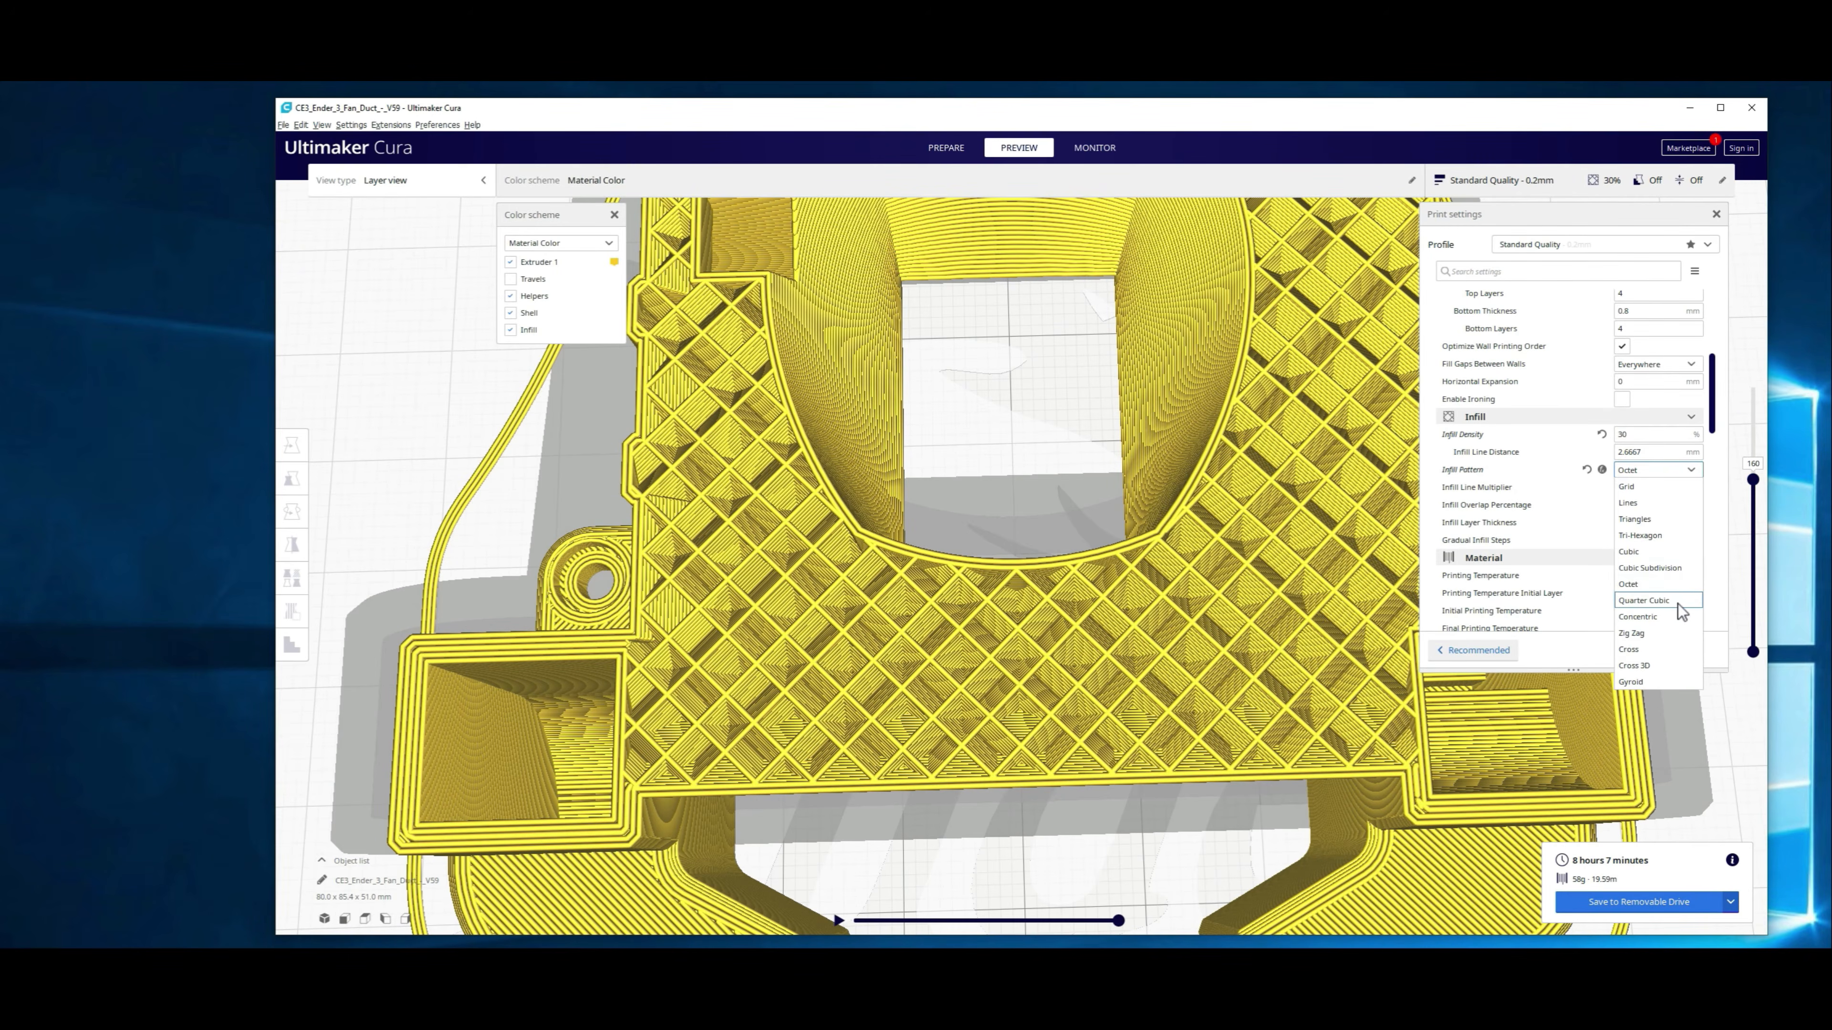
{"action": "left_click", "coordinate": [1652, 600]}
{"action": "left_click", "coordinate": [1635, 910]}
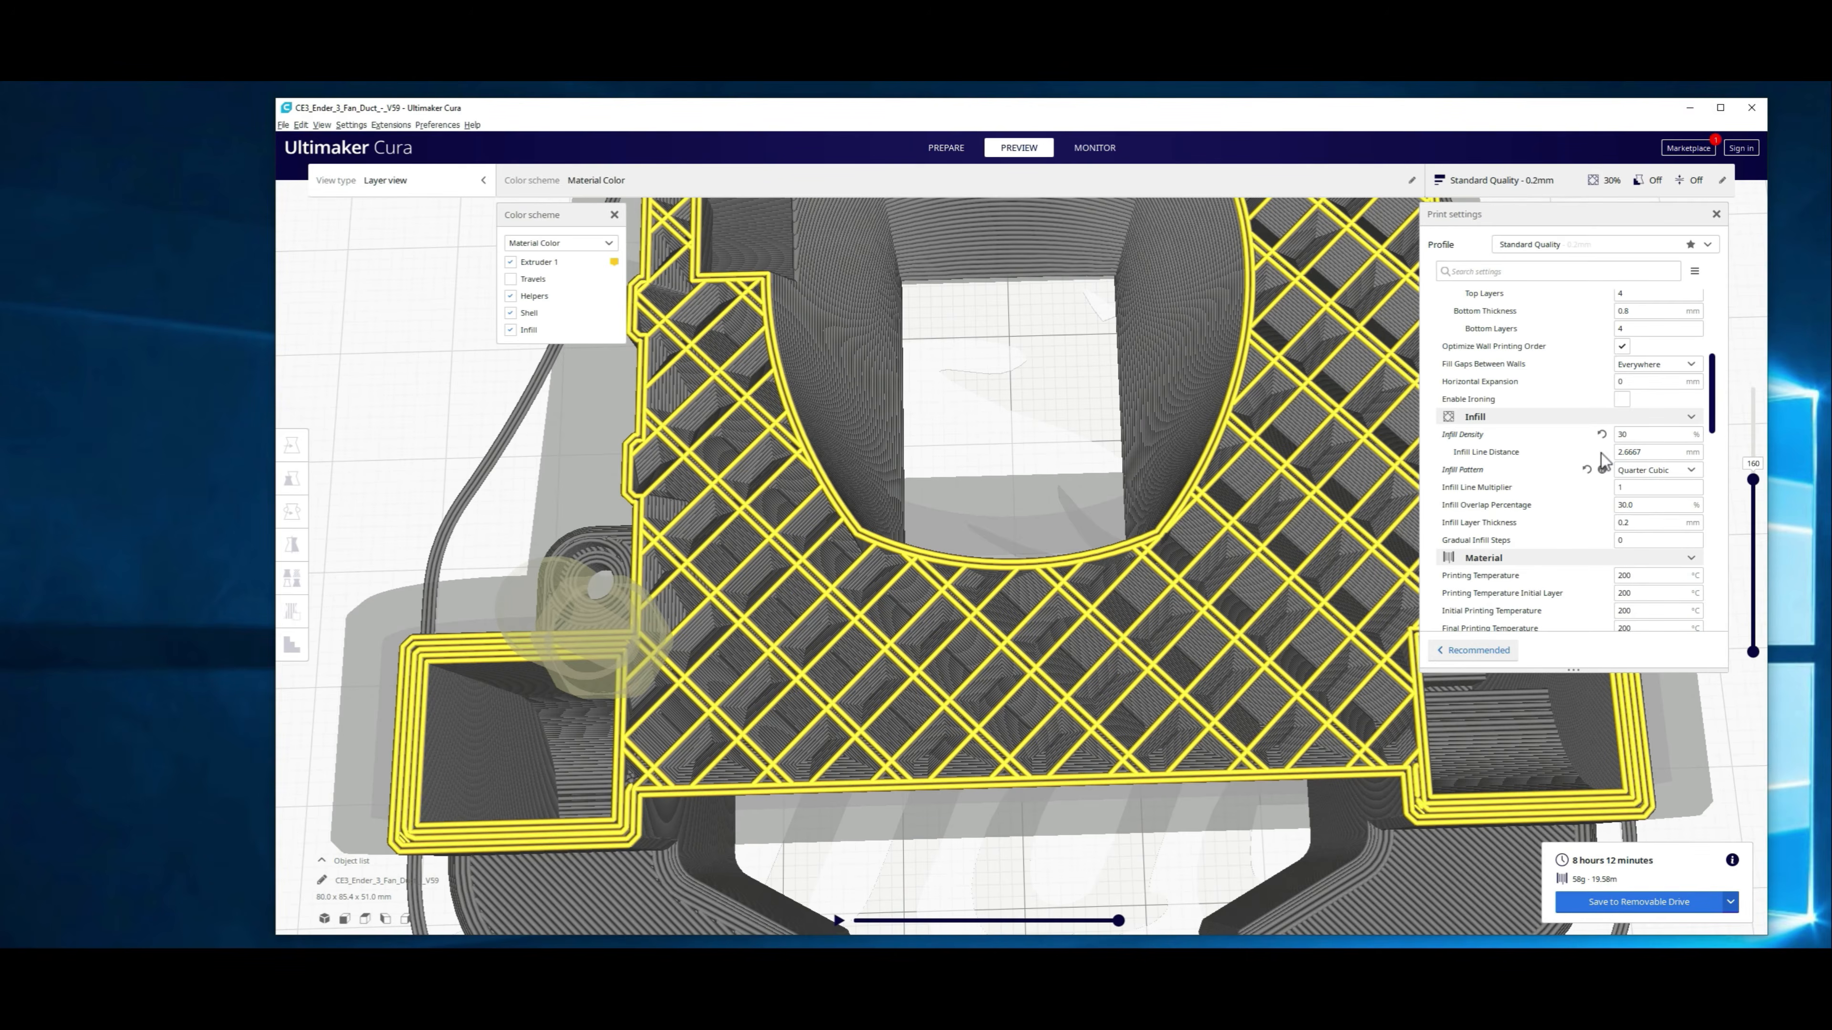
Step: Step the layer preview up to about layer 172 and back to about 161 to inspect the Quarter Cubic infill
{"action": "key", "text": "Up"}
{"action": "key", "text": "Up"}
{"action": "key", "text": "Up"}
{"action": "key", "text": "Up"}
{"action": "key", "text": "Up"}
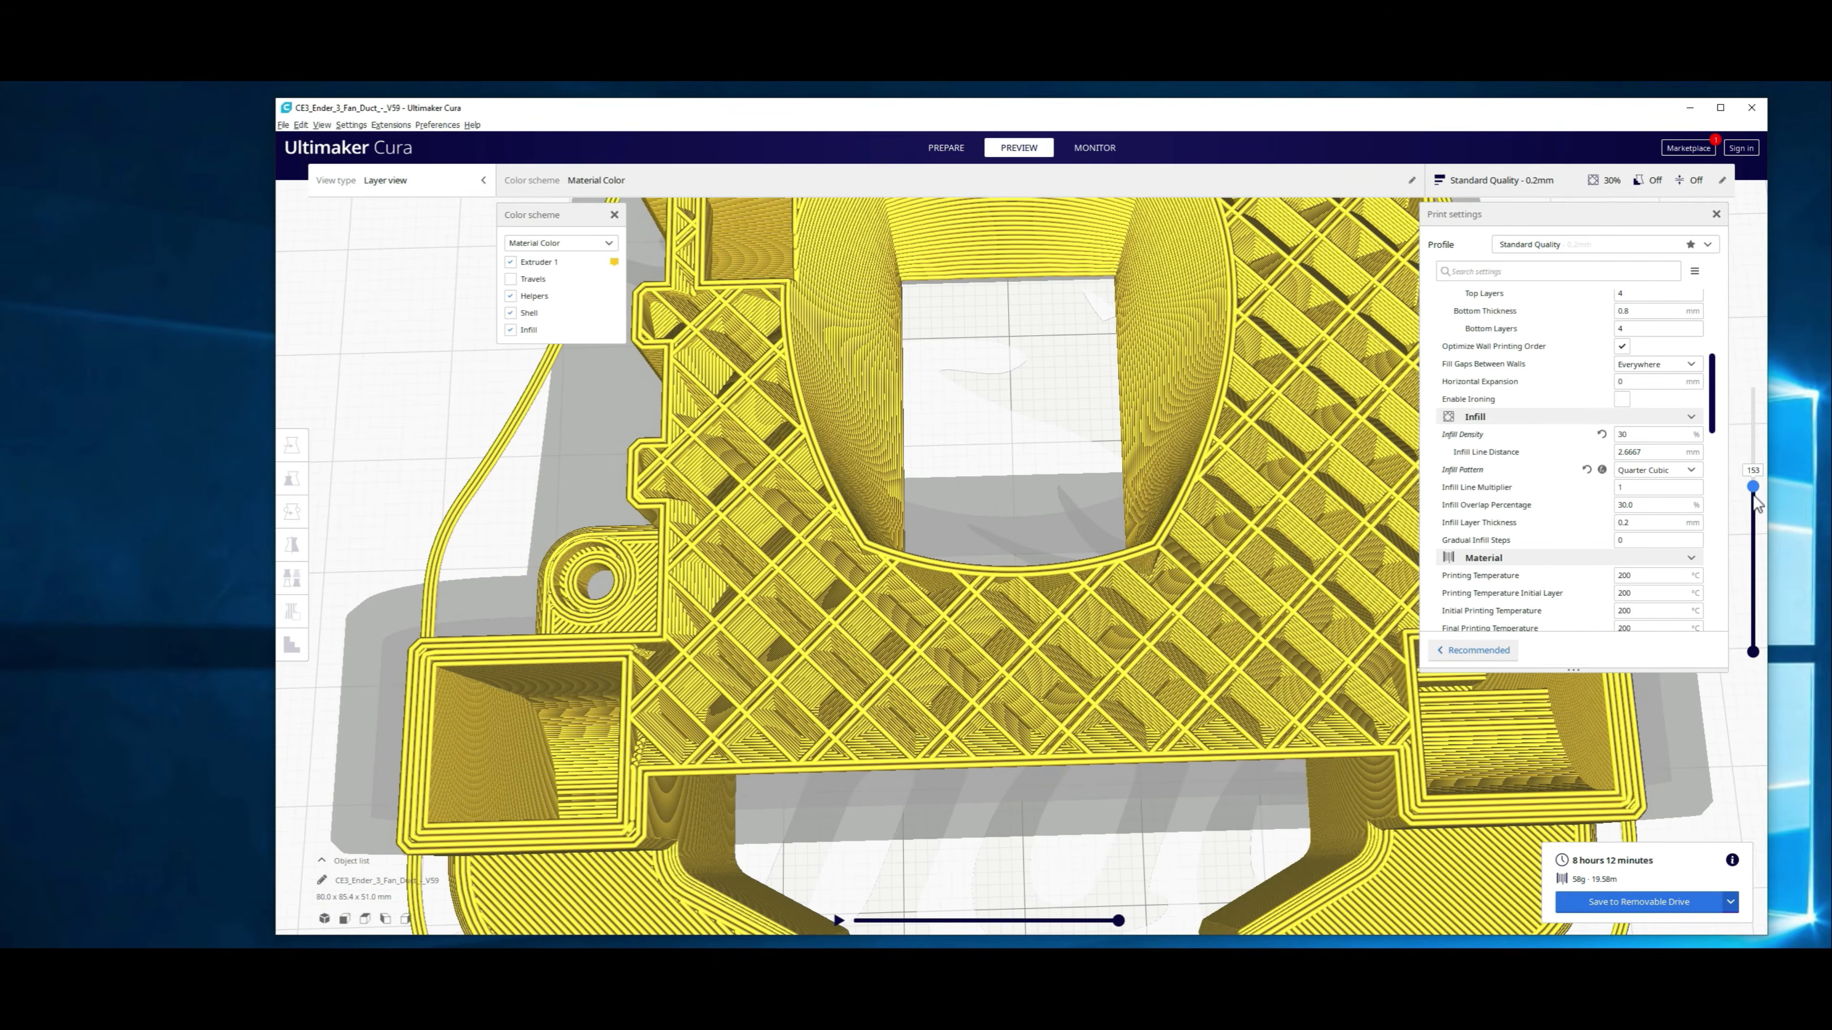
{"action": "key", "text": "Up"}
{"action": "key", "text": "Up"}
{"action": "key", "text": "Up"}
{"action": "key", "text": "Up"}
{"action": "key", "text": "Up"}
{"action": "key", "text": "Up"}
{"action": "key", "text": "Up"}
{"action": "key", "text": "Up"}
{"action": "key", "text": "Up"}
{"action": "key", "text": "Up"}
{"action": "key", "text": "Up"}
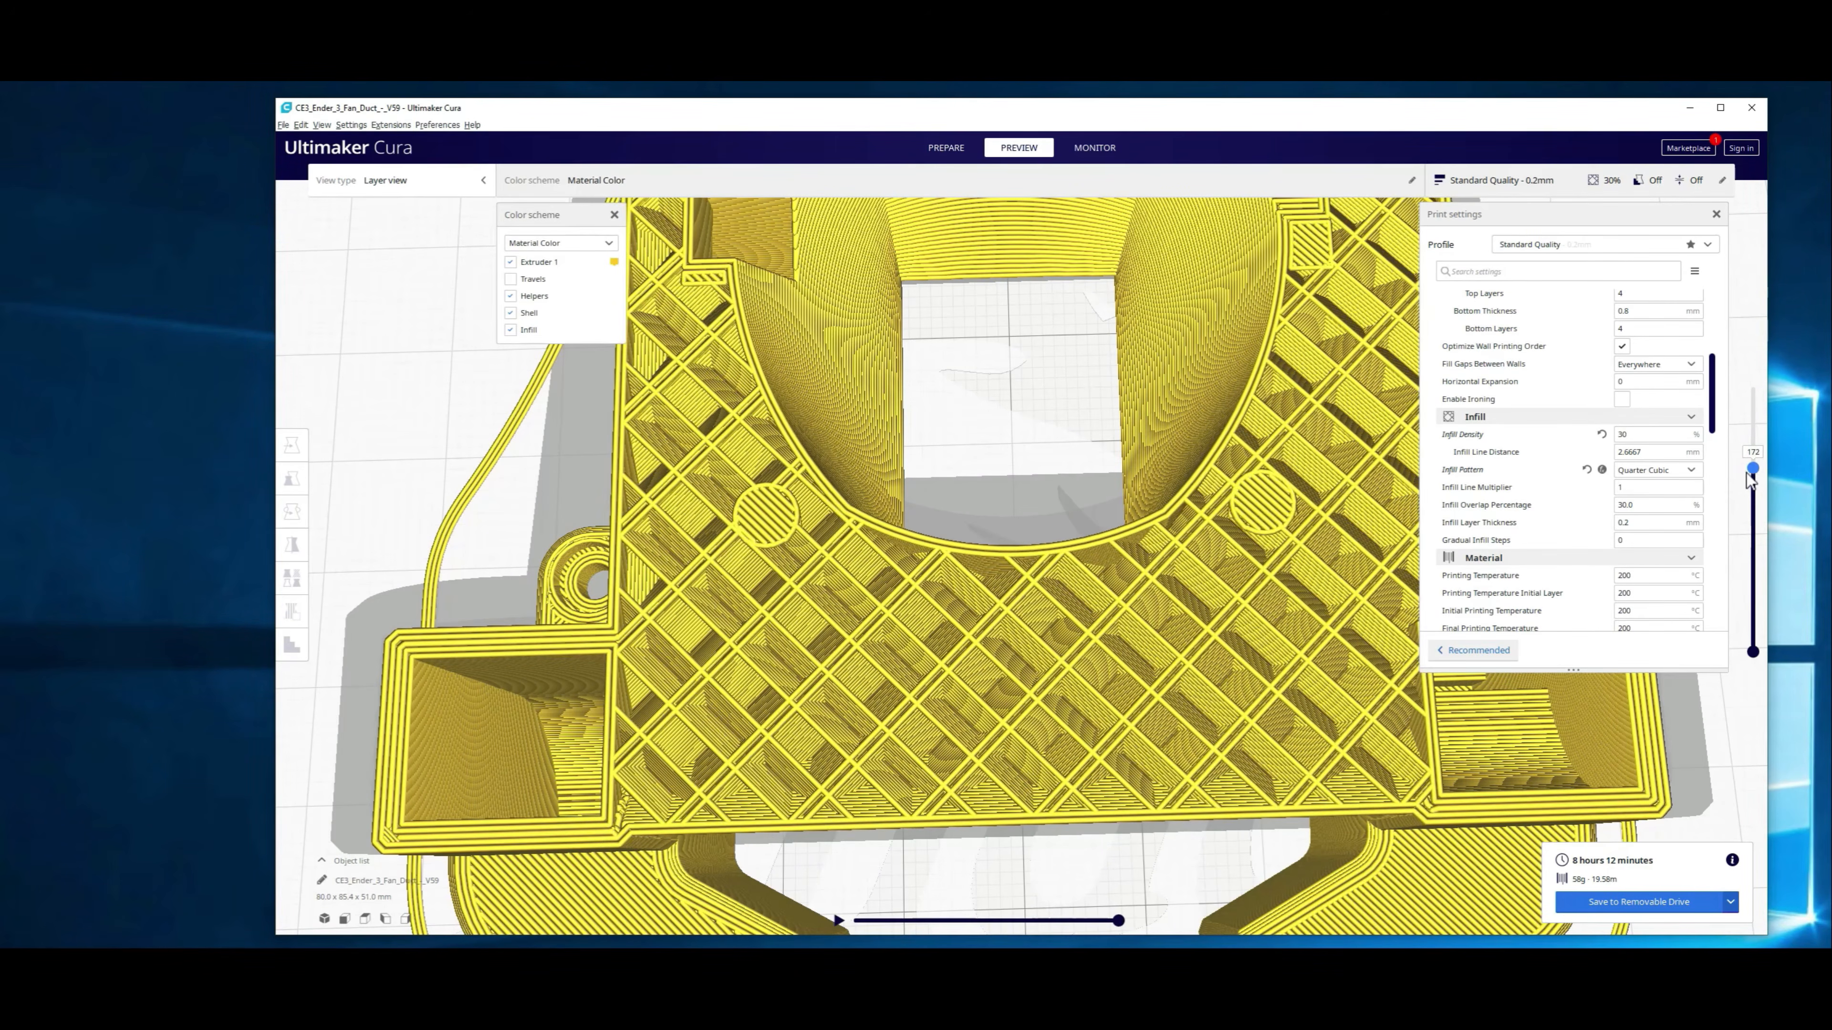
{"action": "left_click_drag", "start_coordinate": [1752, 474], "coordinate": [1753, 490]}
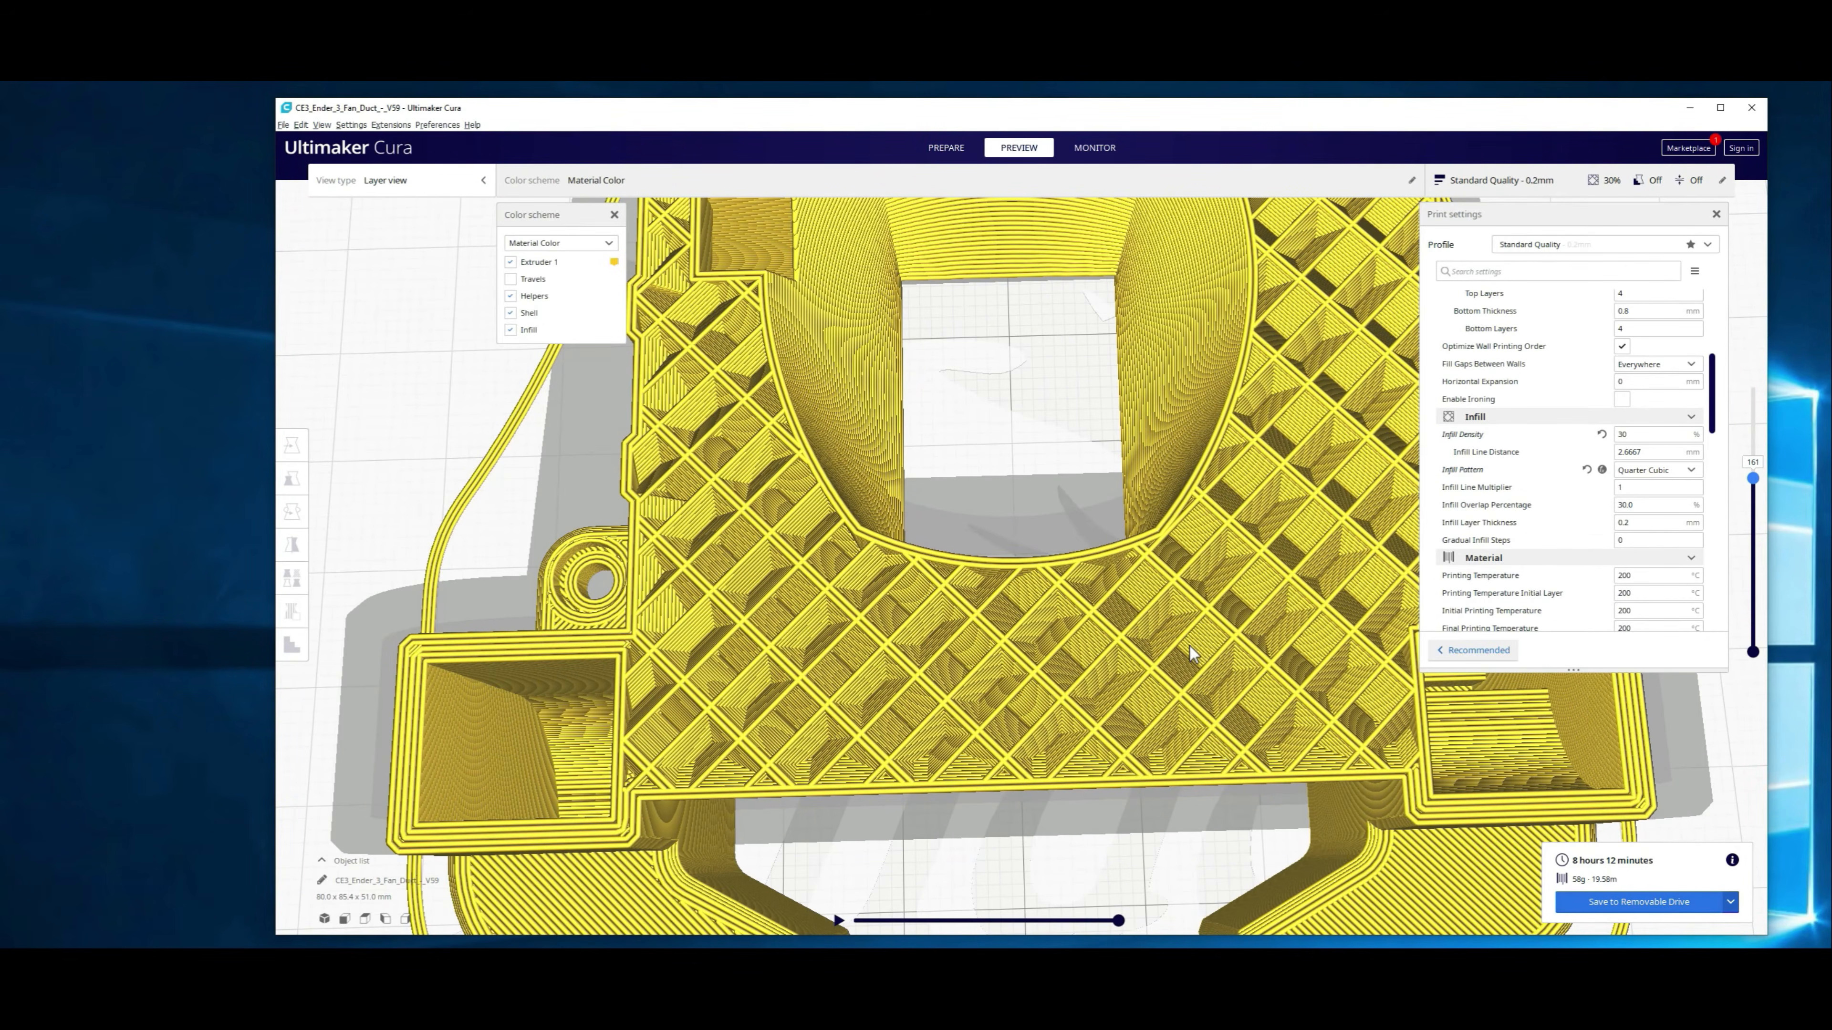
{"action": "mouse_move", "coordinate": [1107, 671]}
{"action": "right_mouse_down"}
{"action": "mouse_move", "coordinate": [1120, 660]}
{"action": "mouse_move", "coordinate": [1123, 680]}
{"action": "right_mouse_up"}
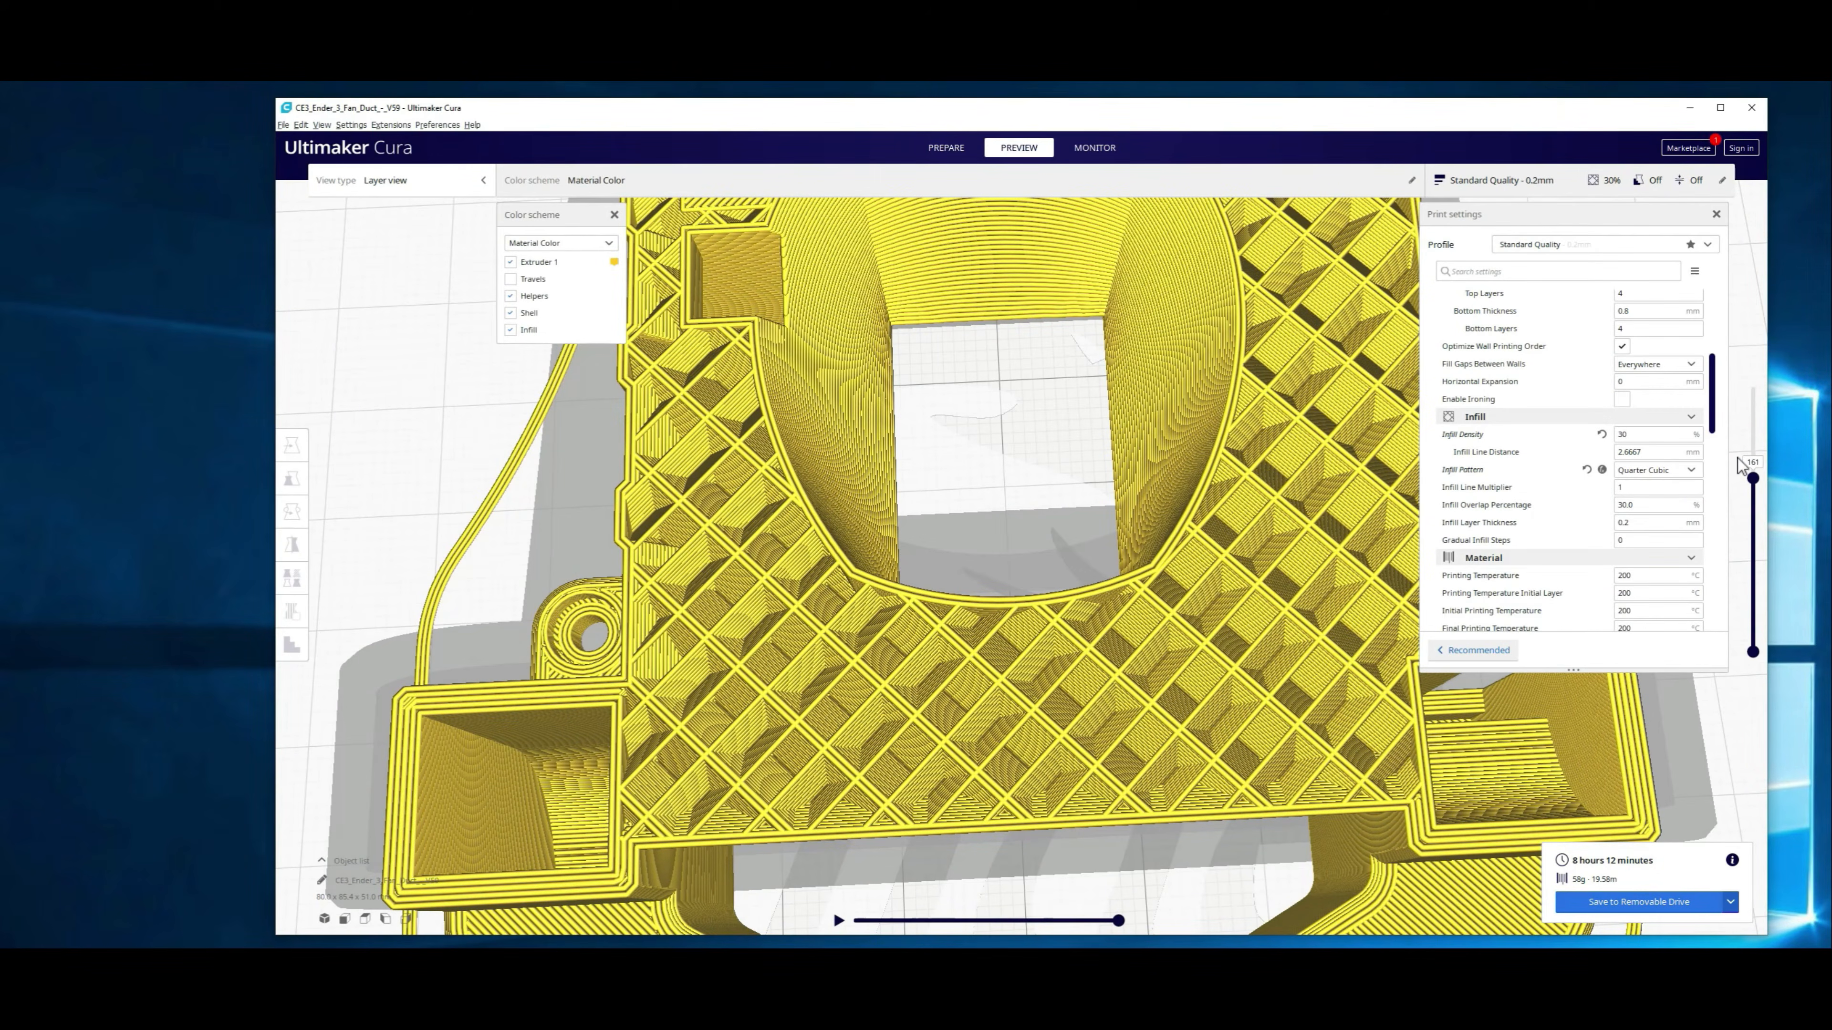
Step: Slice the model with the Concentric infill pattern and lower the layer preview to about layer 156
{"action": "mouse_move", "coordinate": [1679, 474]}
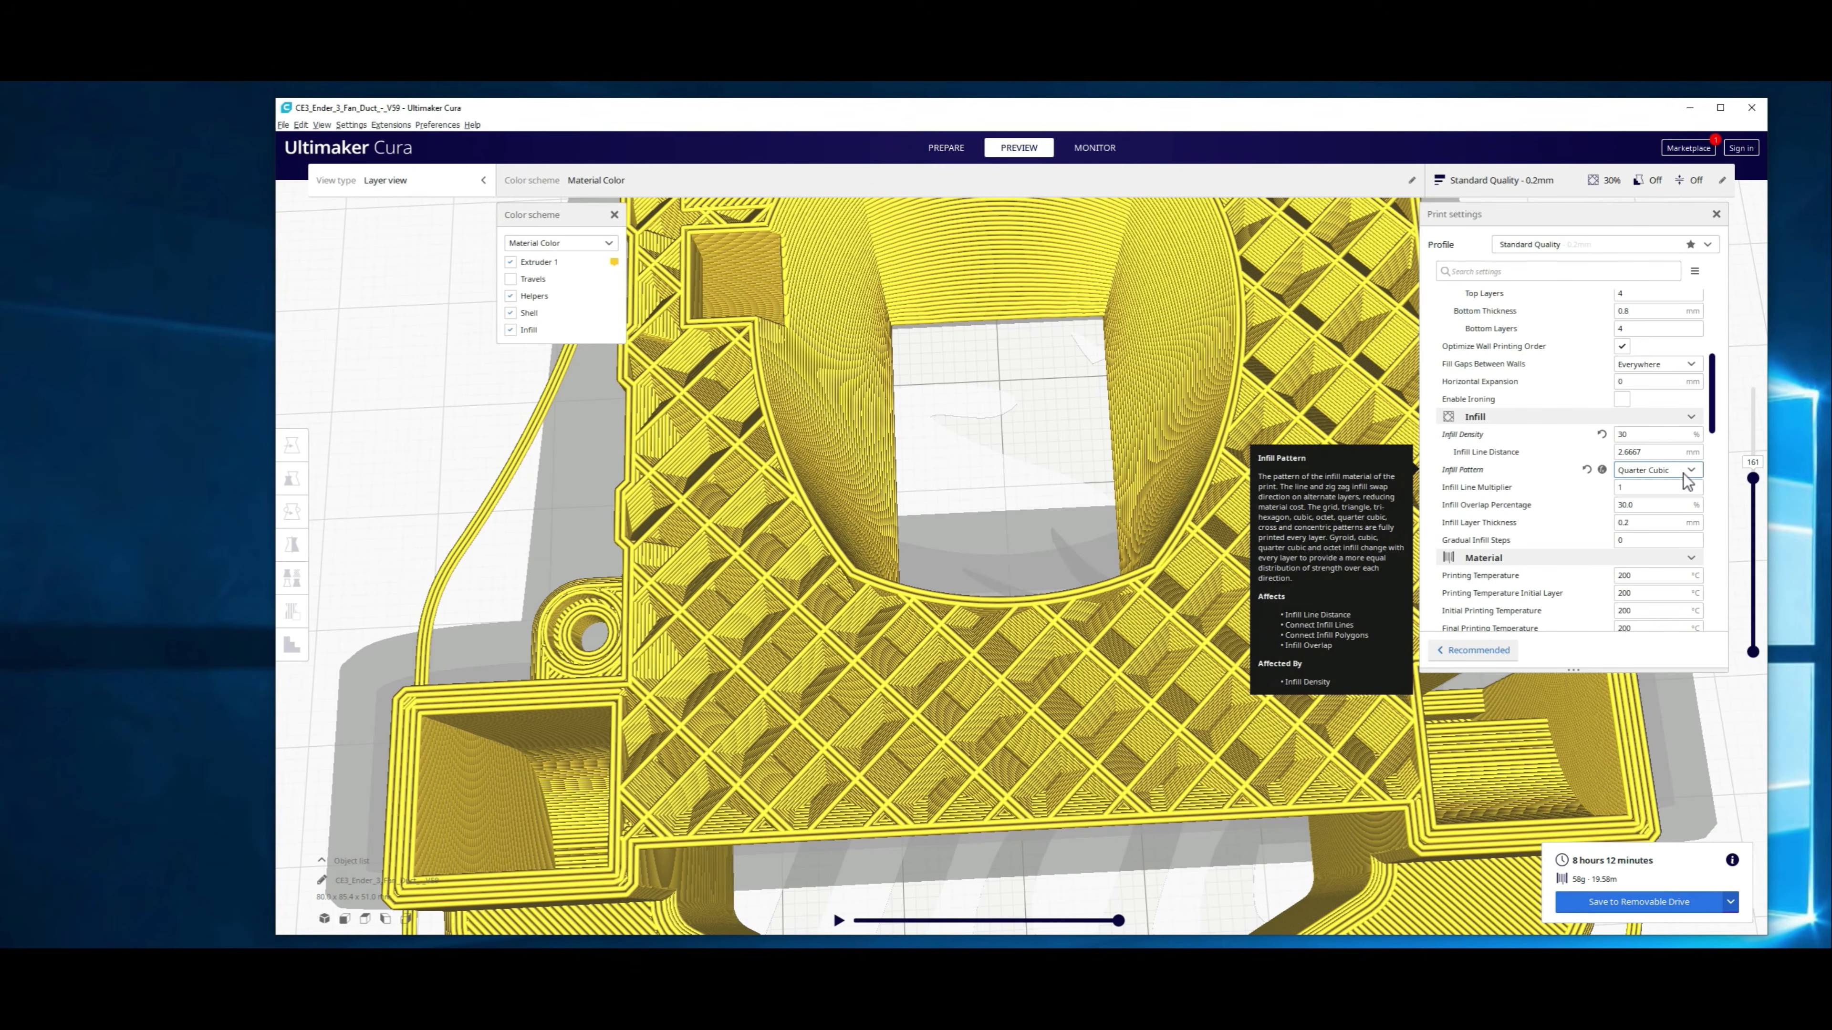
{"action": "left_click", "coordinate": [1698, 470]}
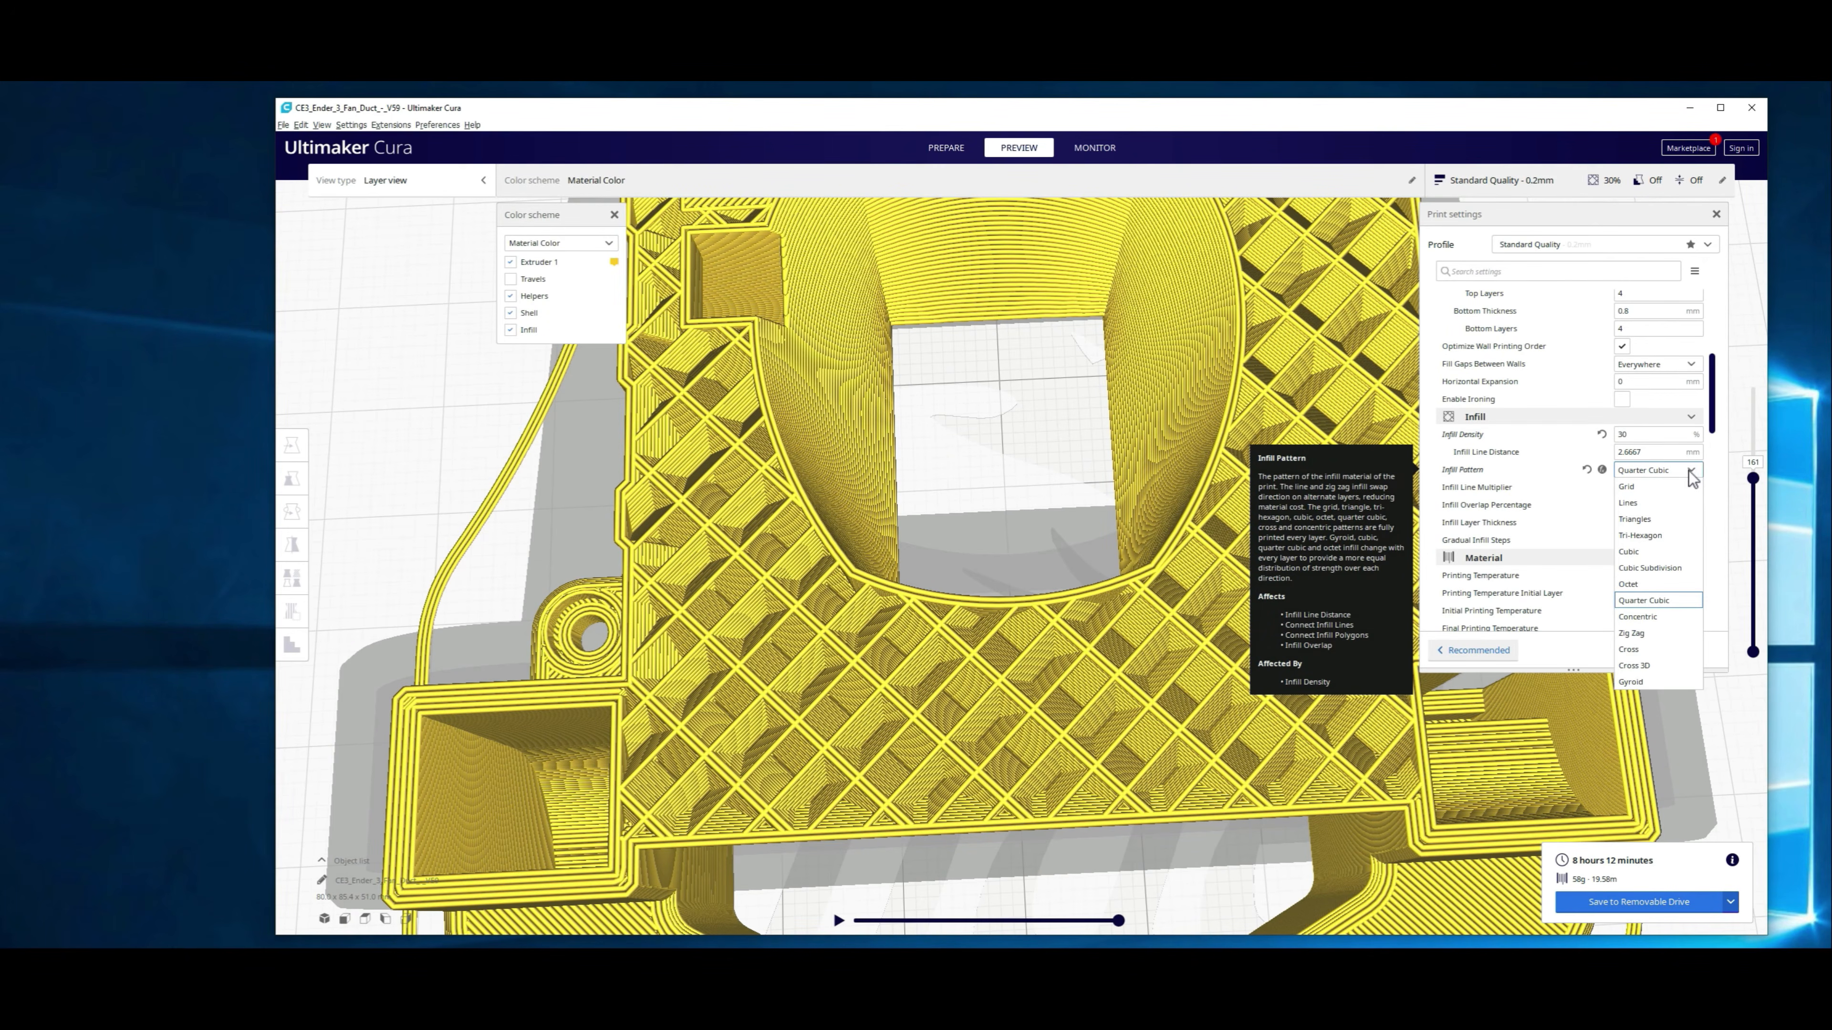
{"action": "left_click", "coordinate": [1637, 617]}
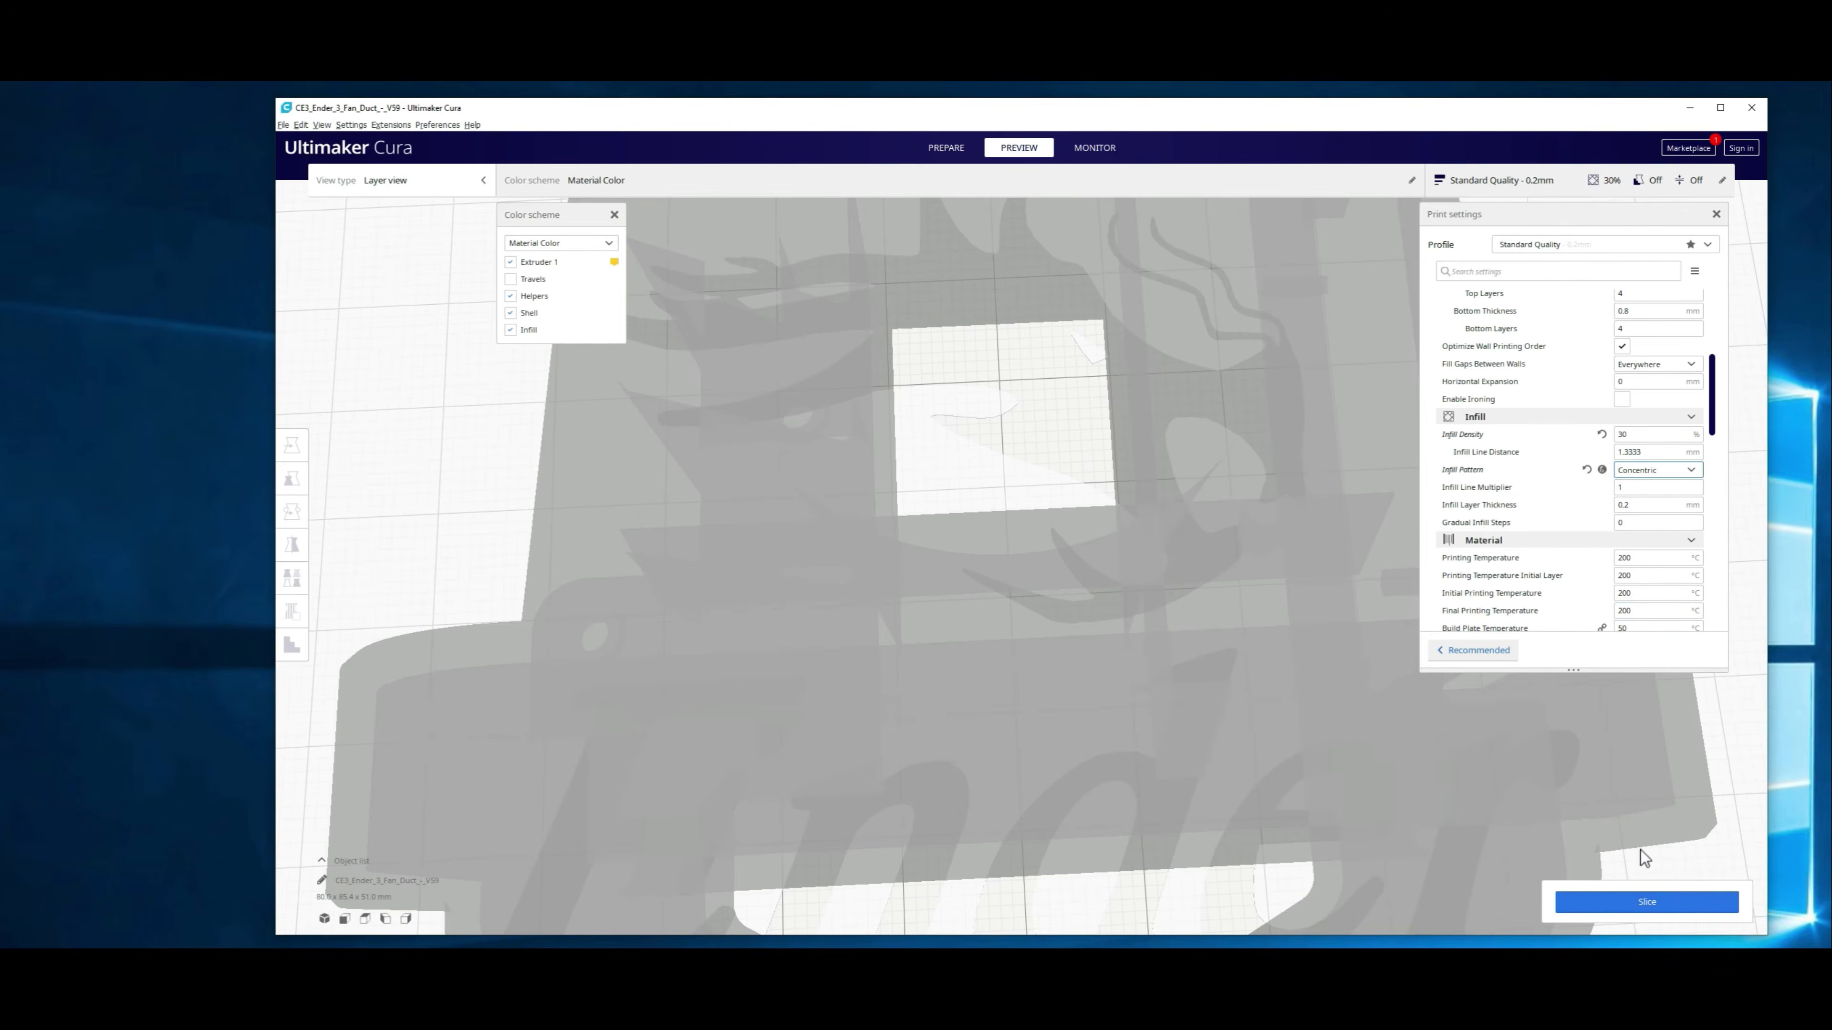
{"action": "left_click", "coordinate": [1657, 903]}
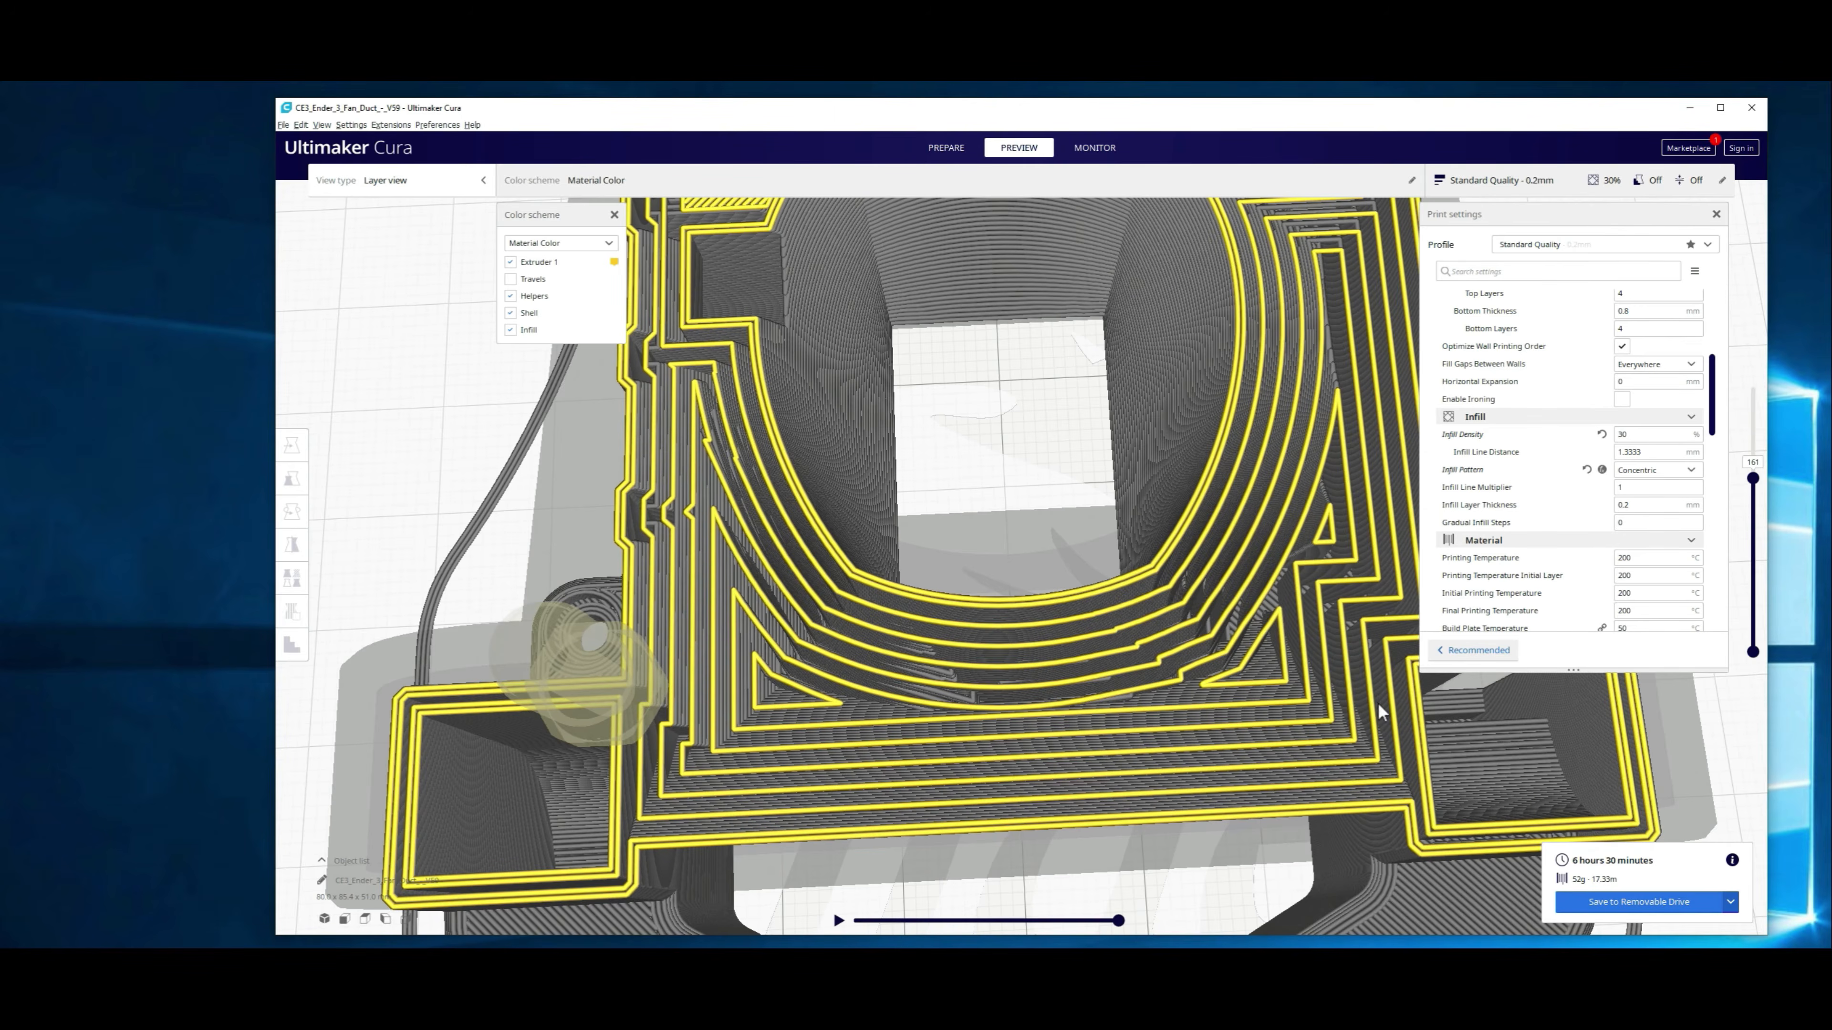
{"action": "mouse_move", "coordinate": [1160, 594]}
{"action": "right_mouse_down"}
{"action": "mouse_move", "coordinate": [1186, 627]}
{"action": "mouse_move", "coordinate": [1175, 591]}
{"action": "right_mouse_up"}
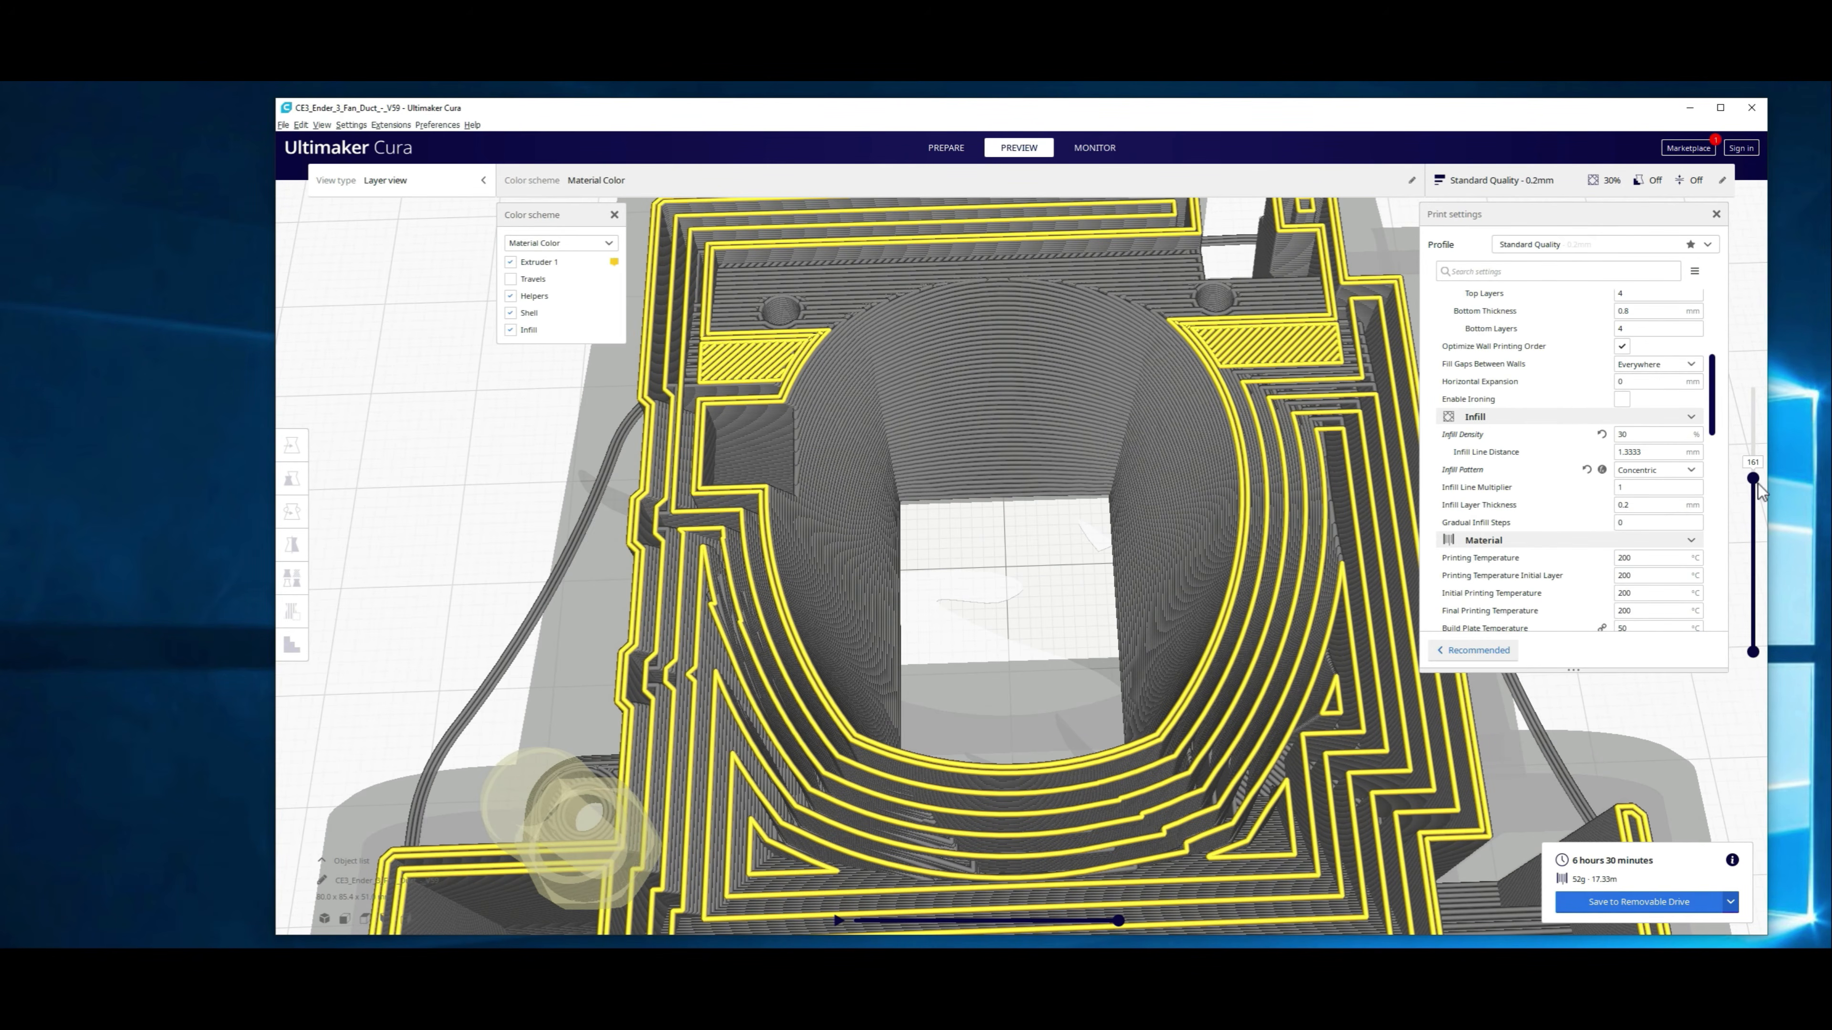
{"action": "mouse_move", "coordinate": [1755, 490]}
{"action": "left_mouse_down"}
{"action": "mouse_move", "coordinate": [1756, 519]}
{"action": "mouse_move", "coordinate": [1746, 460]}
{"action": "mouse_move", "coordinate": [1751, 495]}
{"action": "left_mouse_up"}
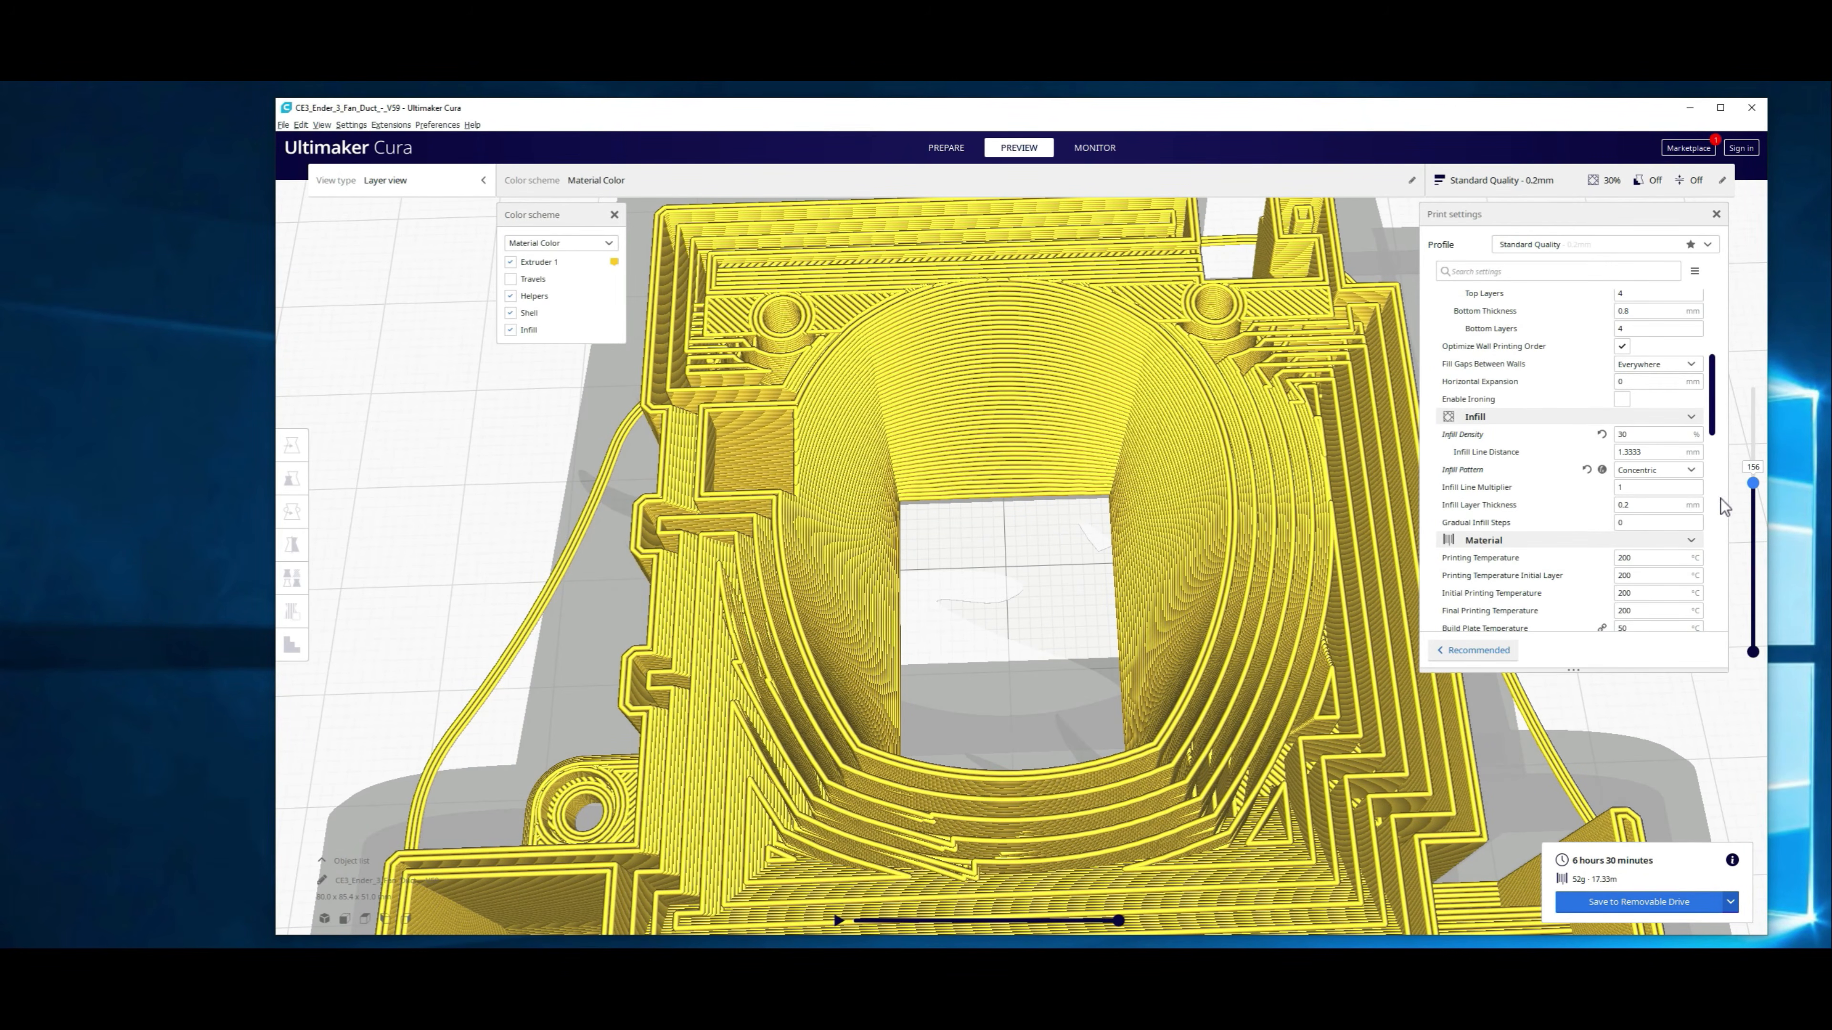
Step: Slice the model with the Cross infill pattern and lower the layer preview to about layer 142
{"action": "left_click", "coordinate": [1656, 470]}
{"action": "left_click", "coordinate": [1659, 650]}
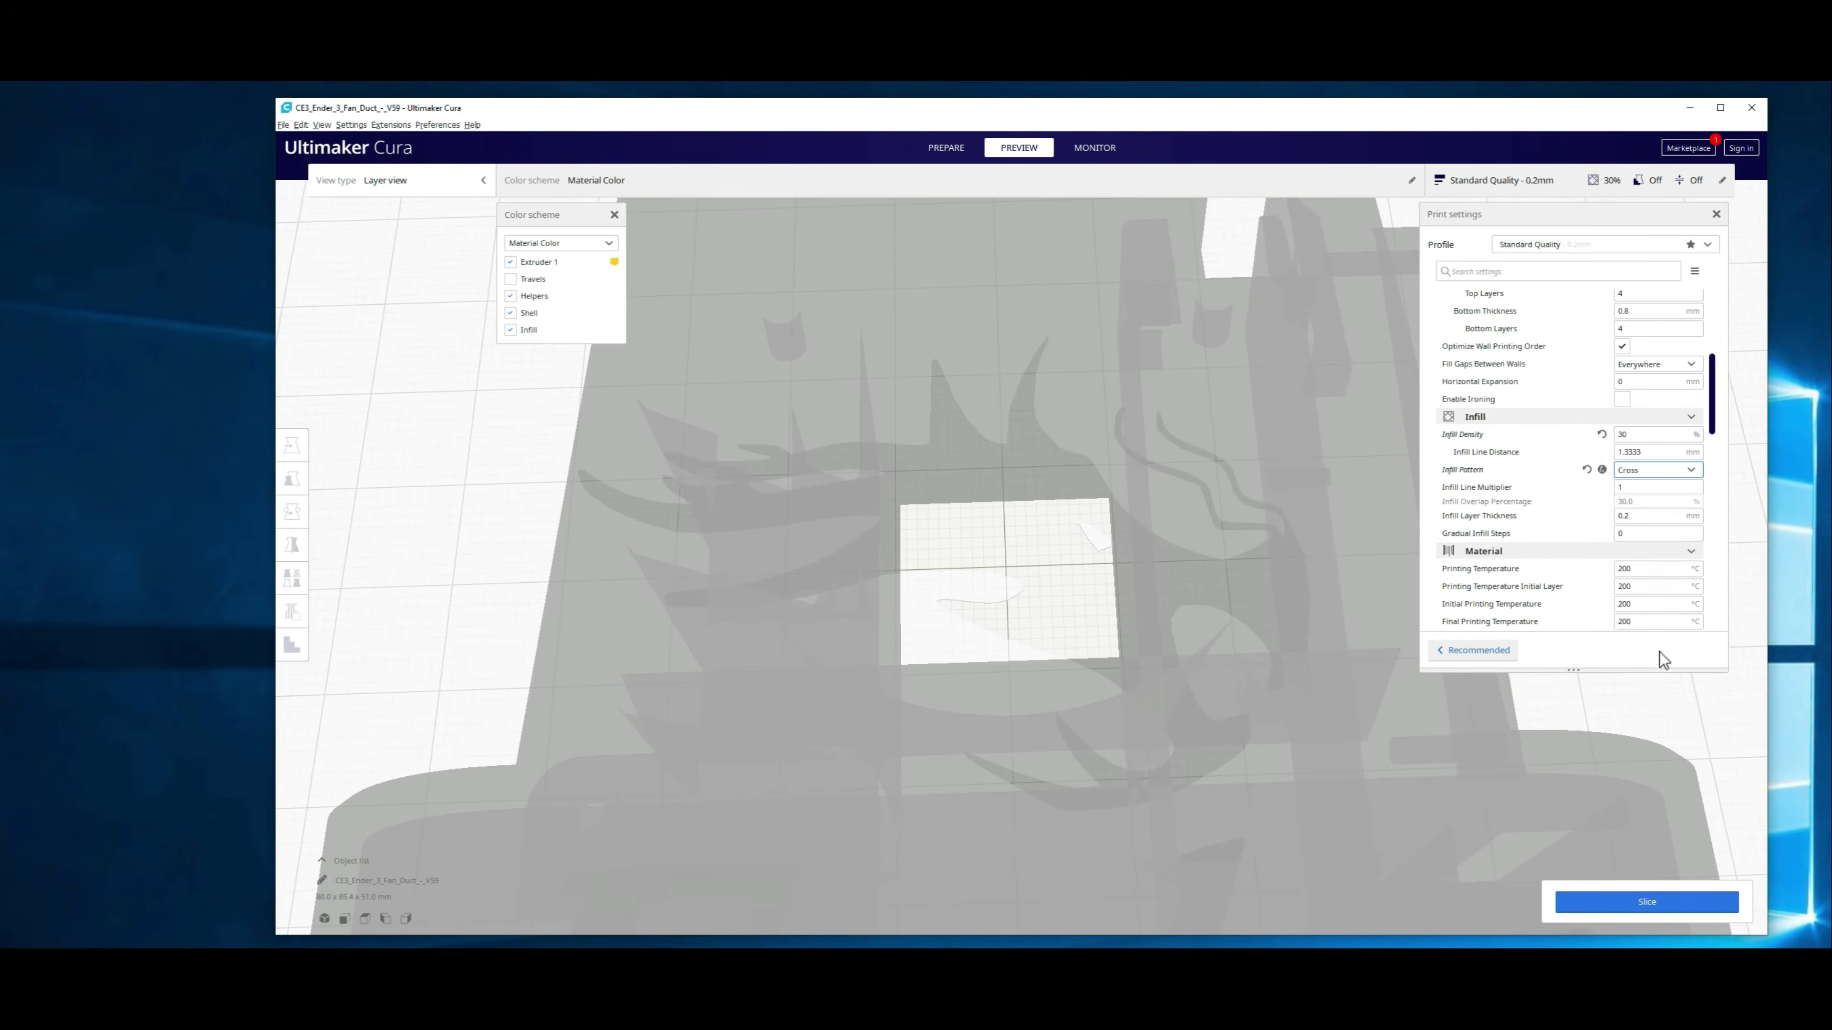
{"action": "left_click", "coordinate": [1675, 904]}
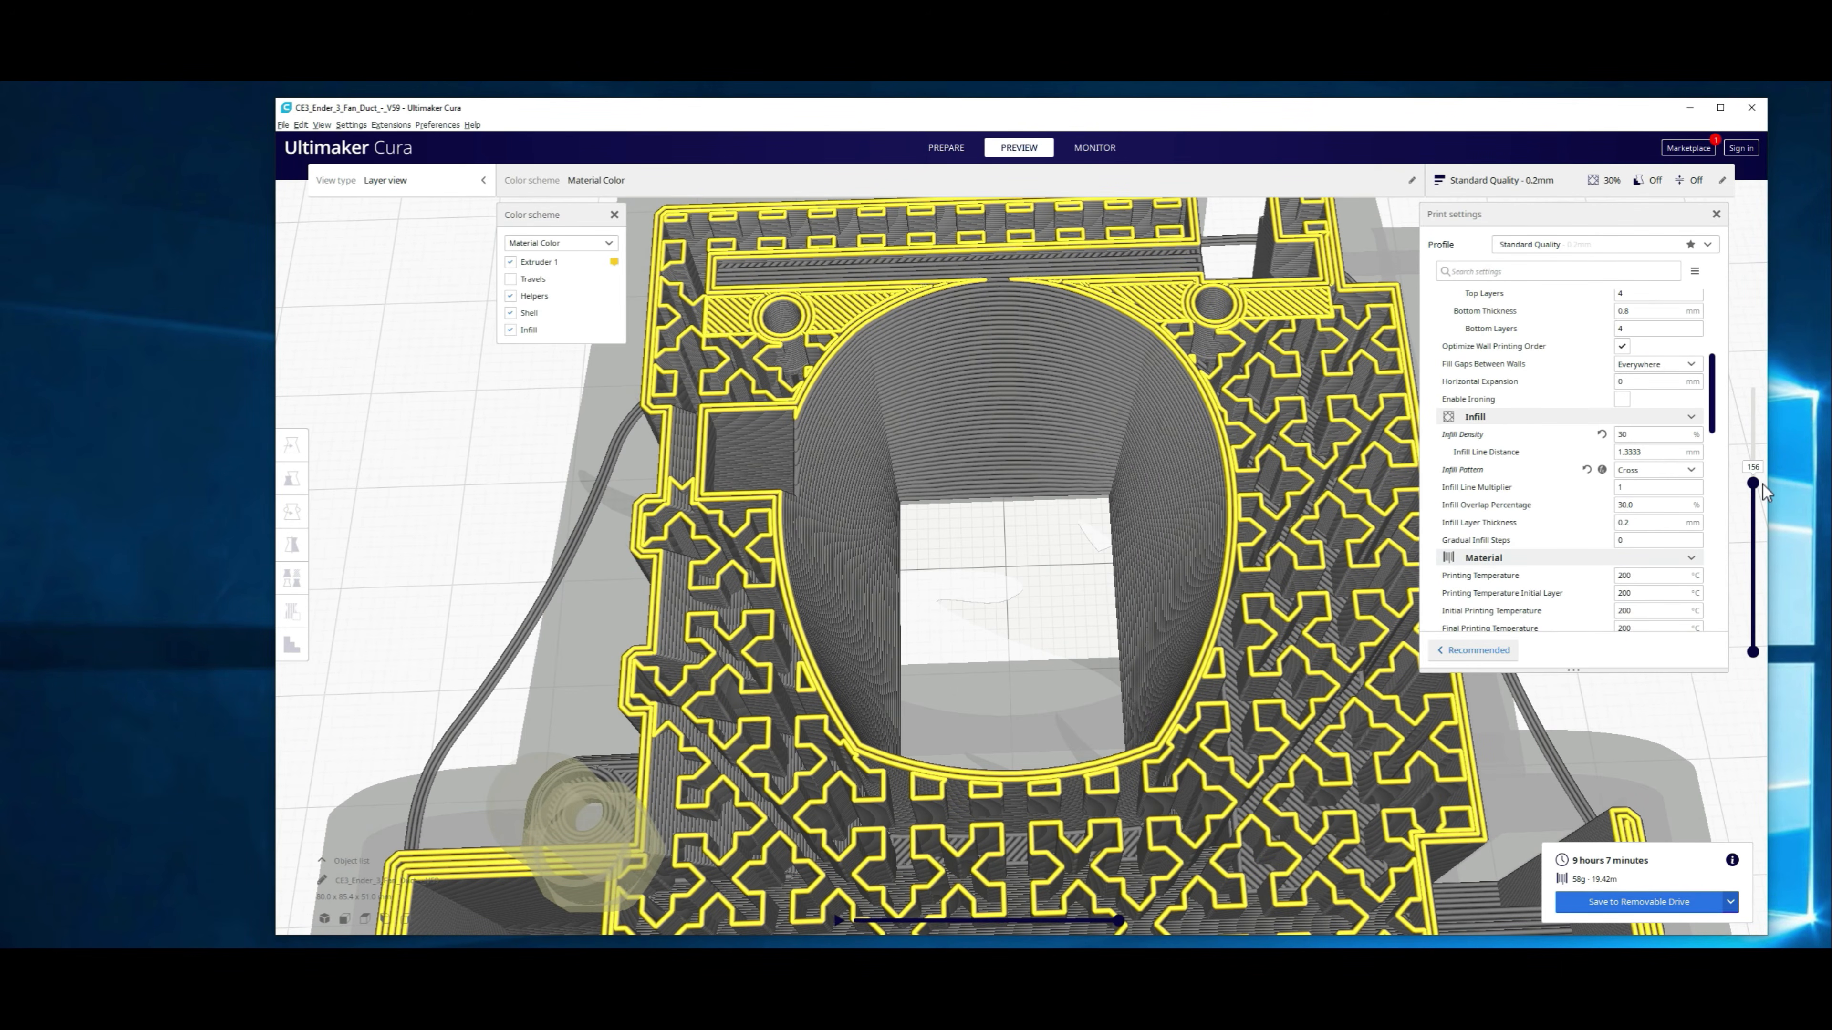
{"action": "left_click_drag", "start_coordinate": [1755, 484], "coordinate": [1752, 507]}
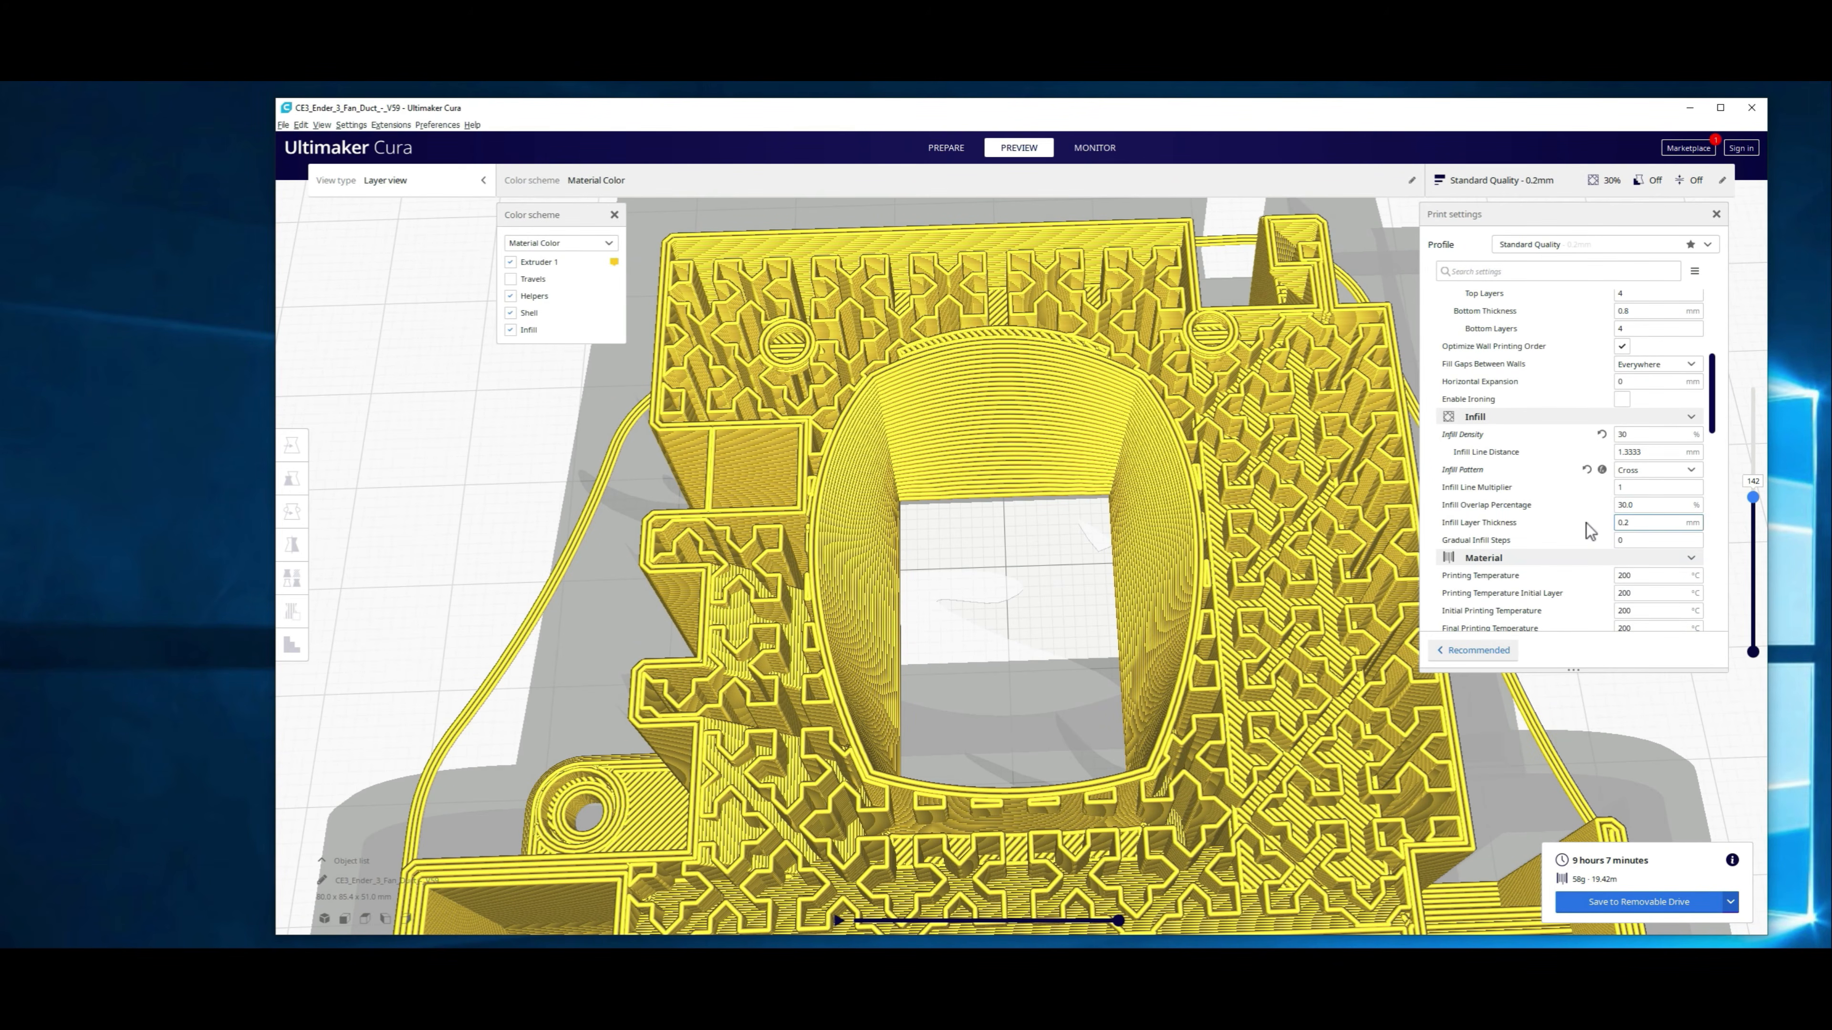
Step: Slice the model with the Cross 3D infill pattern and move the layer preview to about layer 139, then up to 152
{"action": "left_click", "coordinate": [1655, 470]}
{"action": "left_click", "coordinate": [1657, 666]}
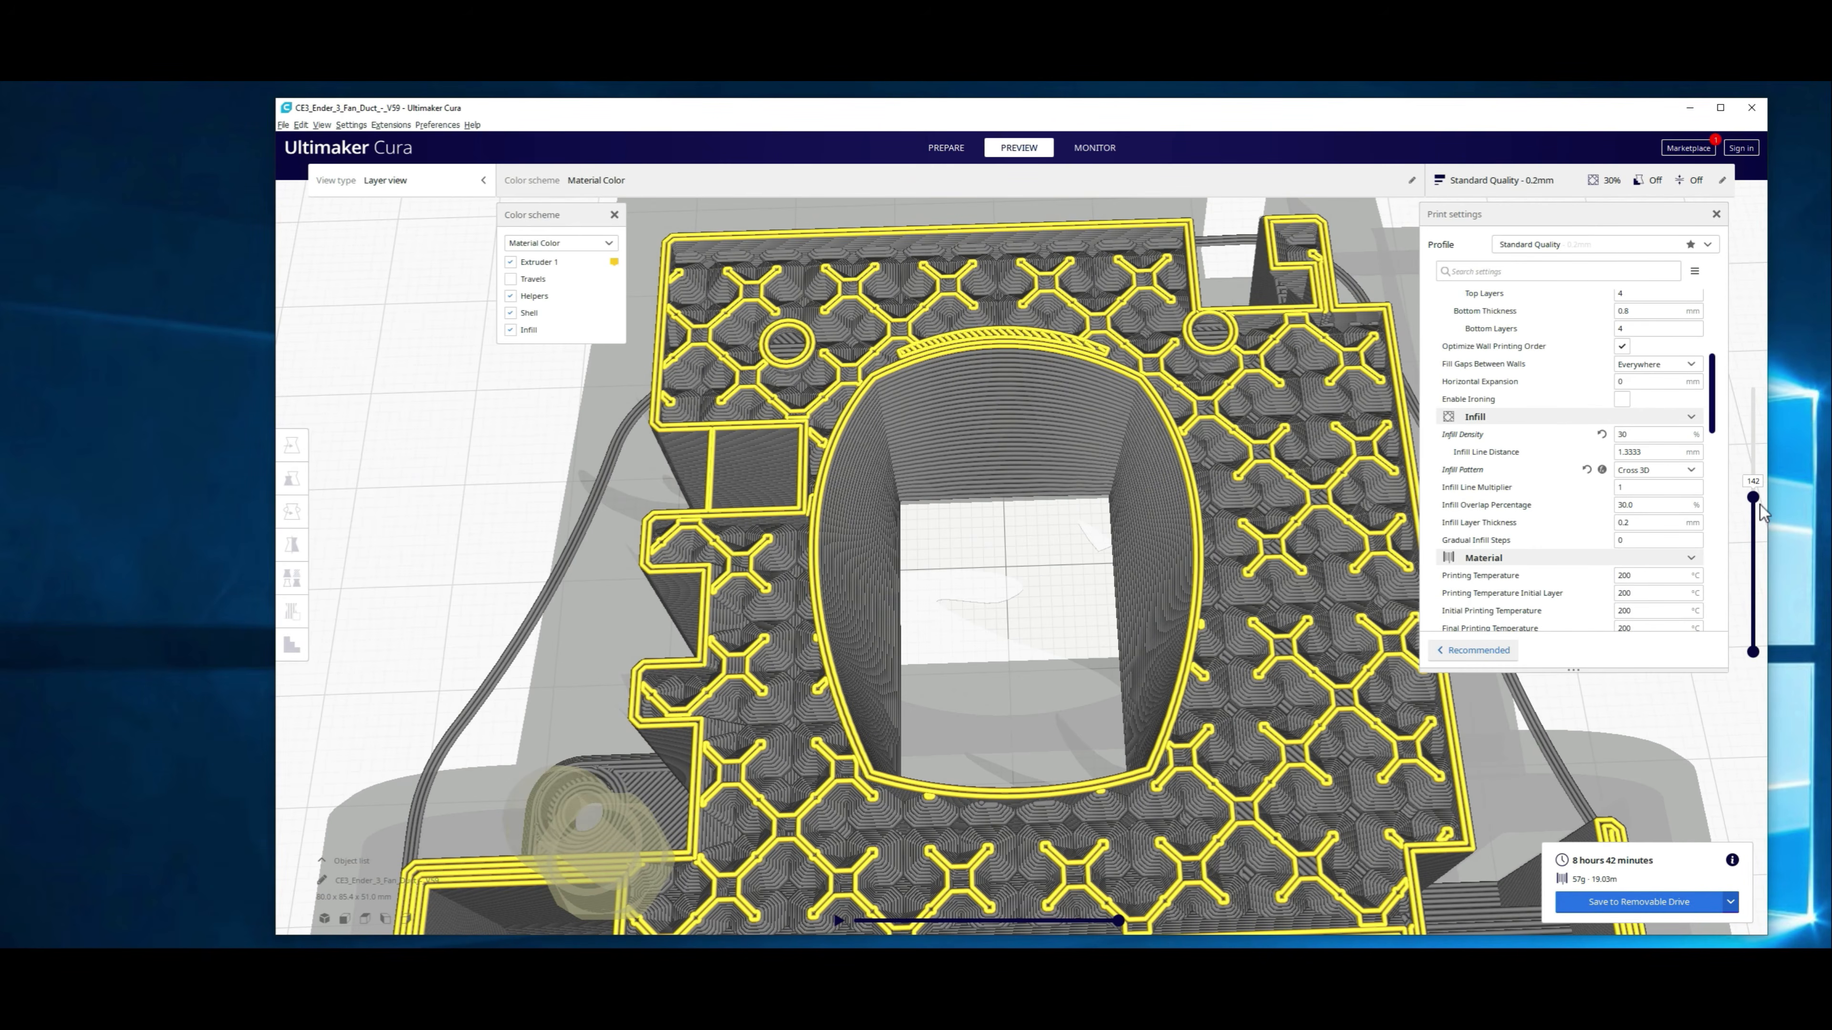
{"action": "left_click_drag", "start_coordinate": [1758, 502], "coordinate": [1756, 511]}
{"action": "key", "text": "Up"}
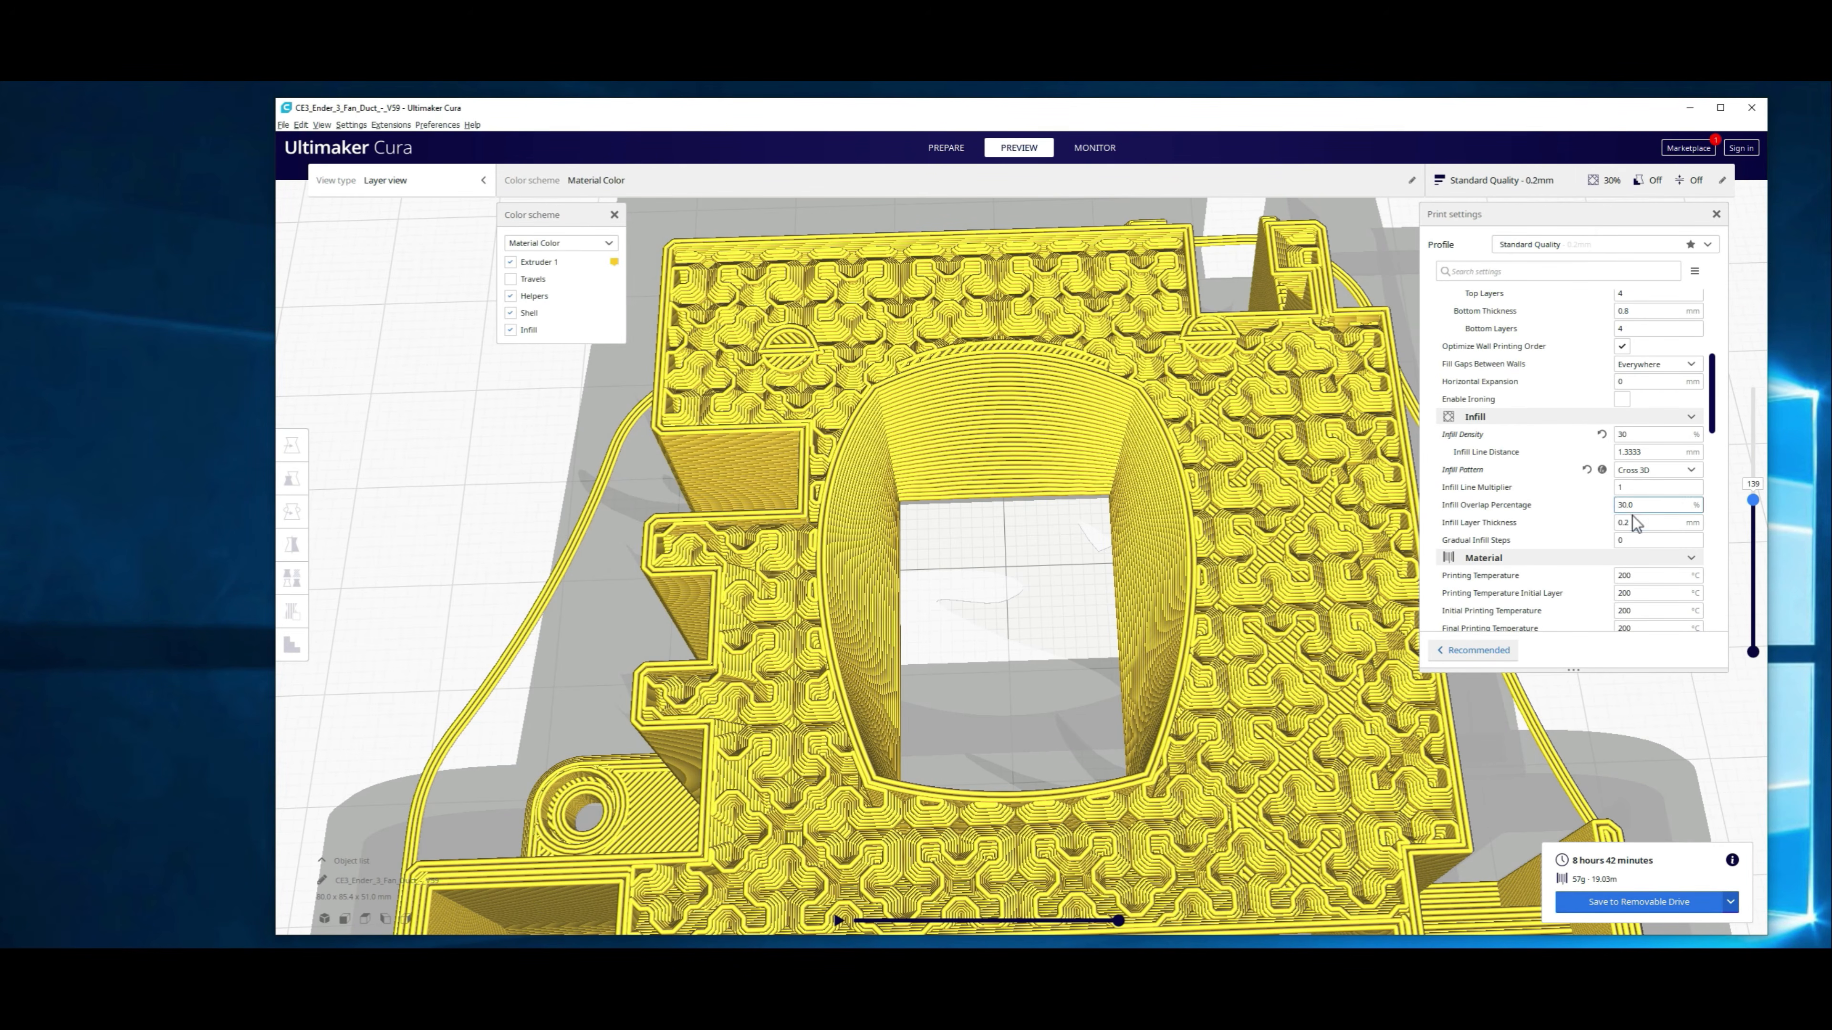
{"action": "left_click_drag", "start_coordinate": [1756, 508], "coordinate": [1751, 500]}
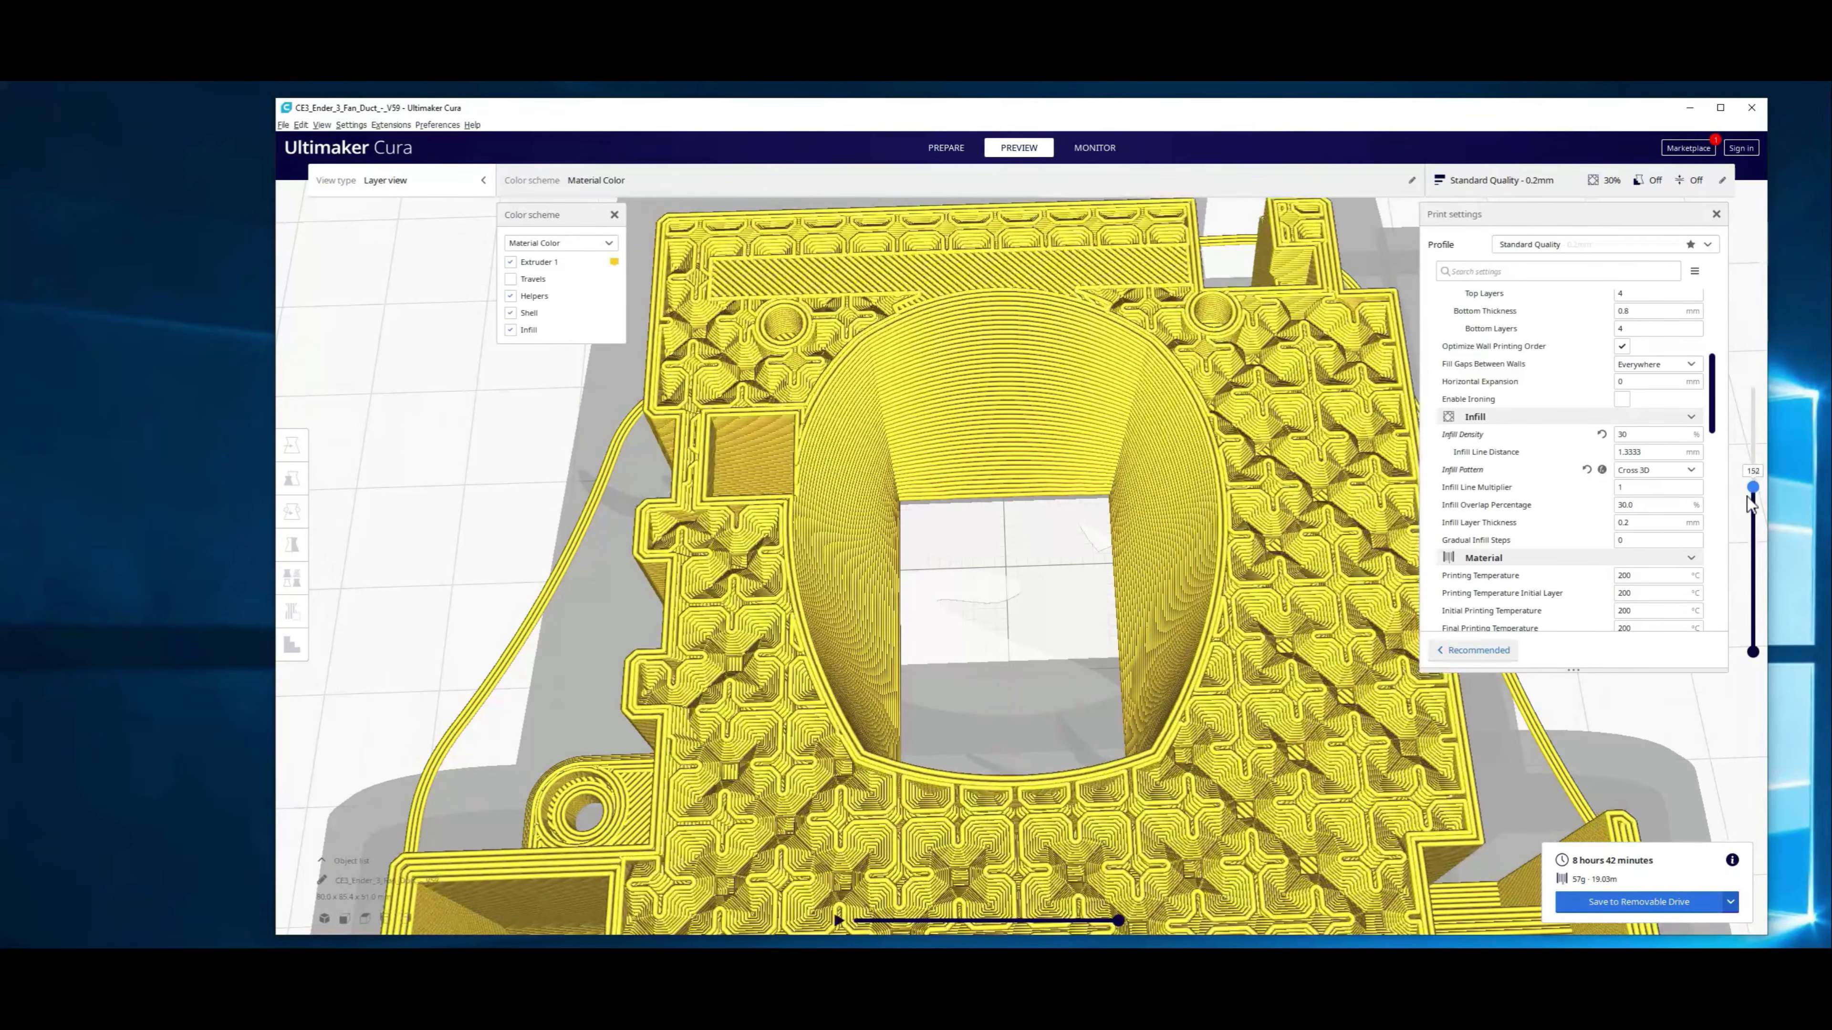
Step: Slice the model with the Gyroid infill pattern and inspect it by lowering the layer preview to about layer 139 and raising it to 154
{"action": "left_click", "coordinate": [1655, 470]}
{"action": "left_click", "coordinate": [1651, 680]}
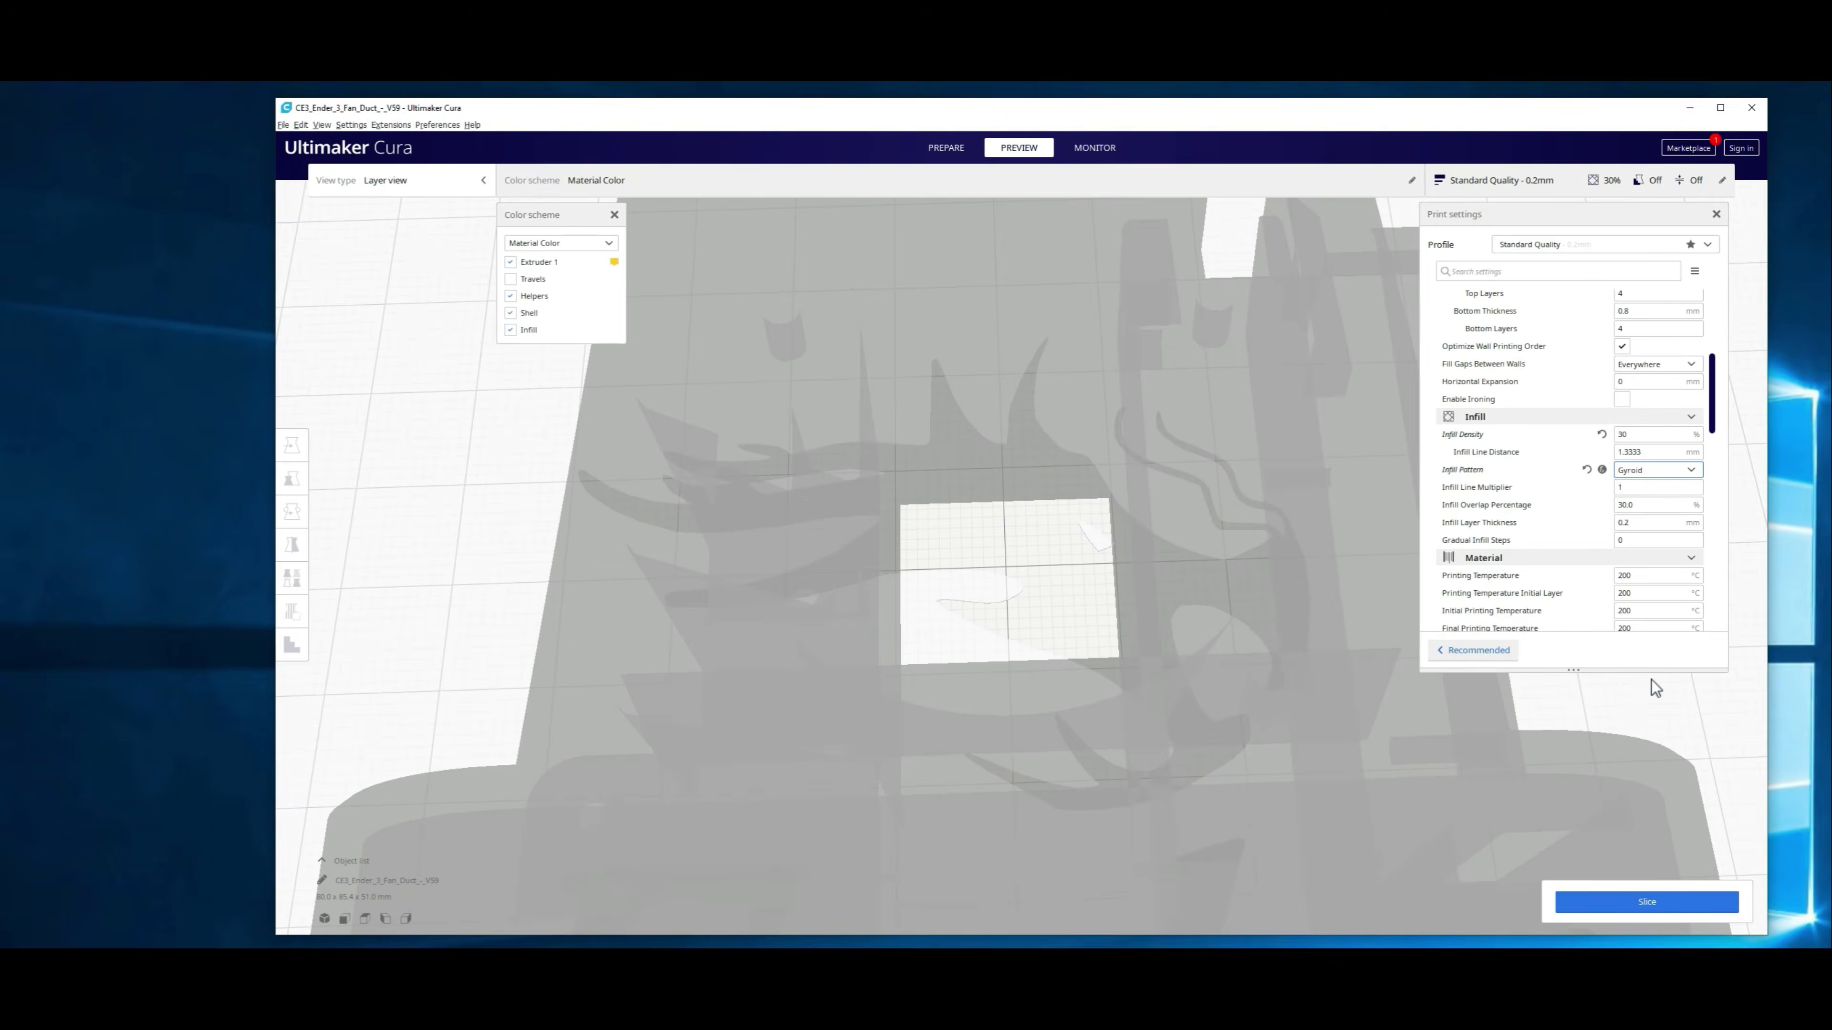
{"action": "left_click", "coordinate": [1669, 904]}
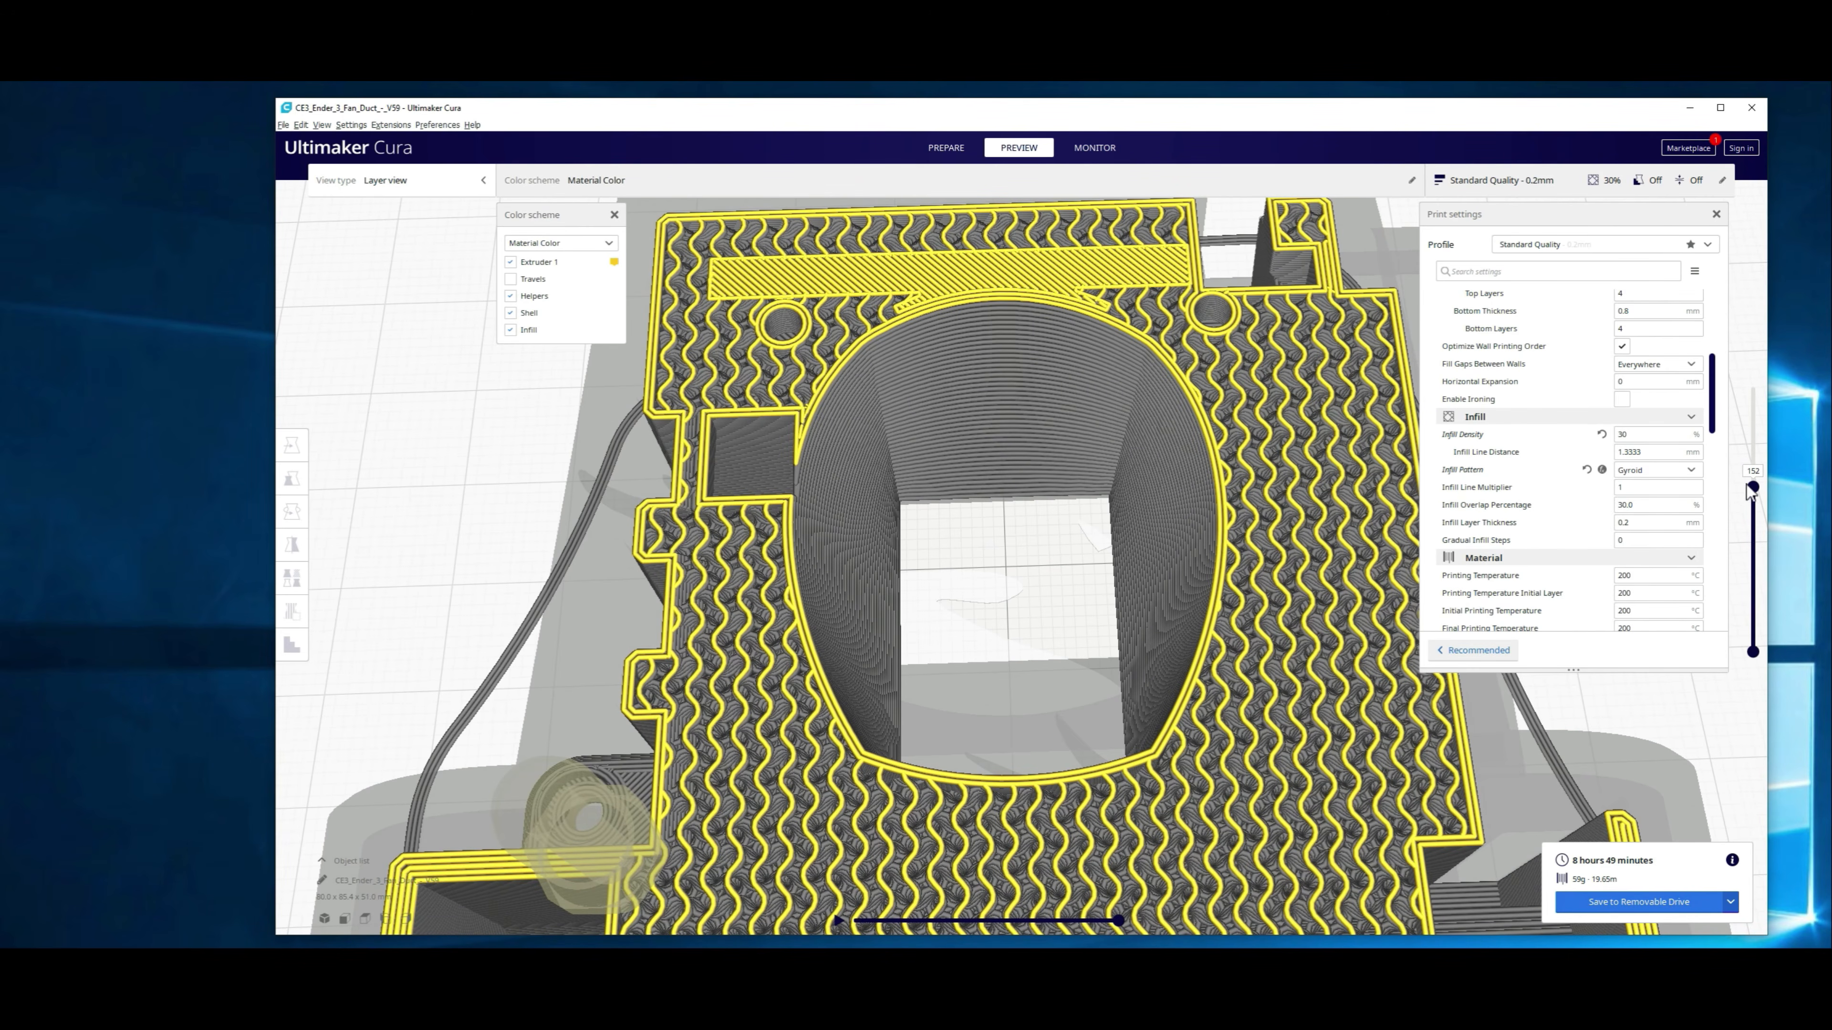
{"action": "left_click_drag", "start_coordinate": [1756, 495], "coordinate": [1755, 503]}
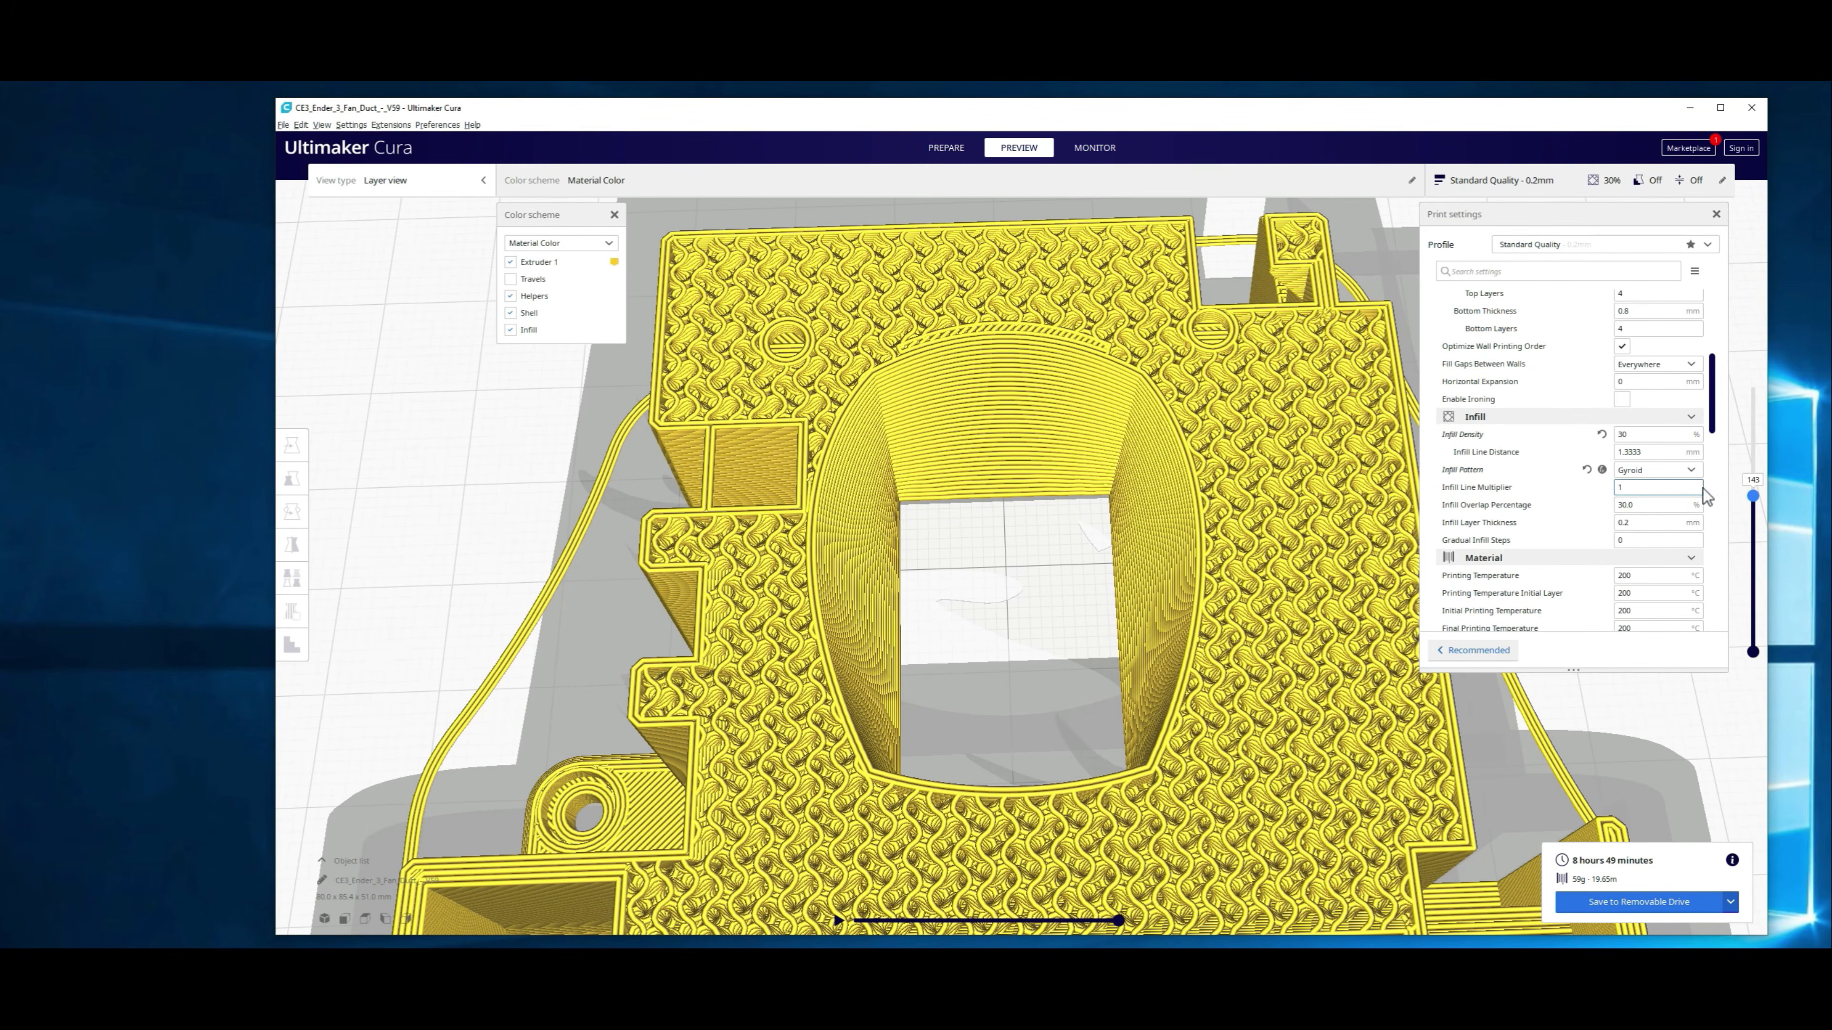
{"action": "left_click_drag", "start_coordinate": [1753, 497], "coordinate": [1741, 515]}
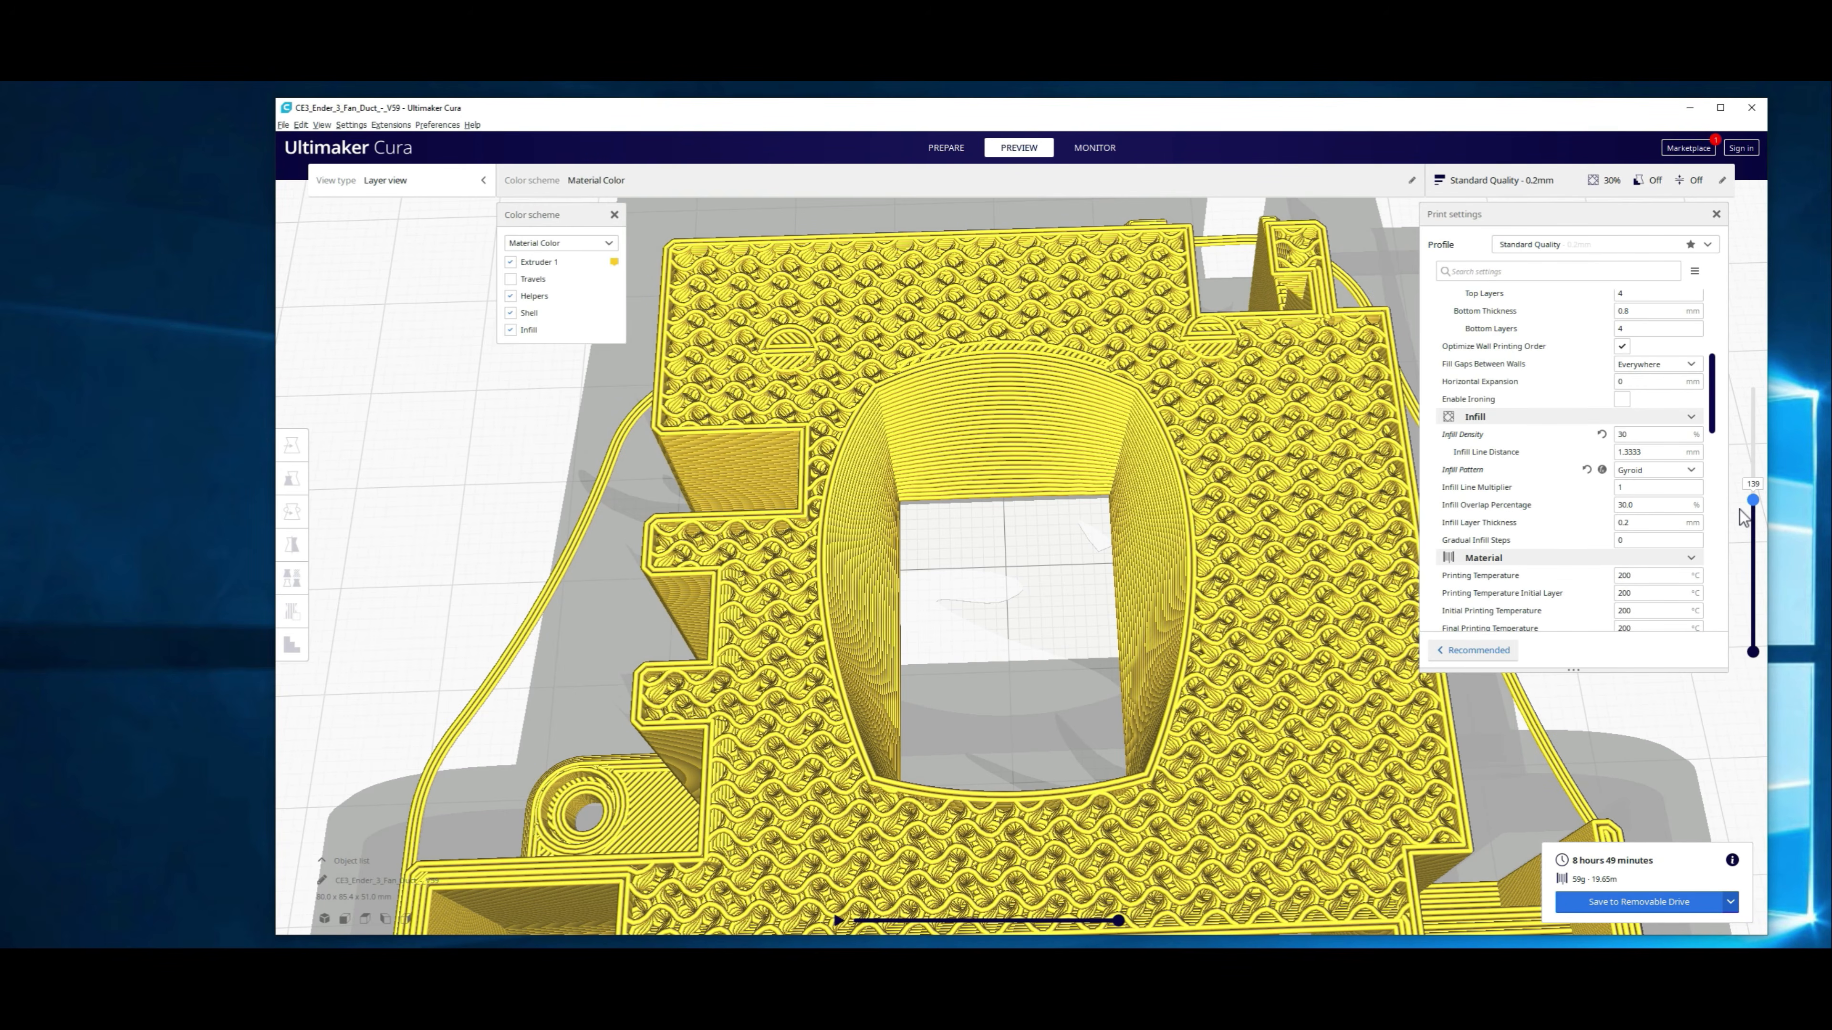
{"action": "mouse_move", "coordinate": [1744, 517]}
{"action": "left_mouse_down"}
{"action": "mouse_move", "coordinate": [1751, 538]}
{"action": "mouse_move", "coordinate": [1755, 498]}
{"action": "left_mouse_up"}
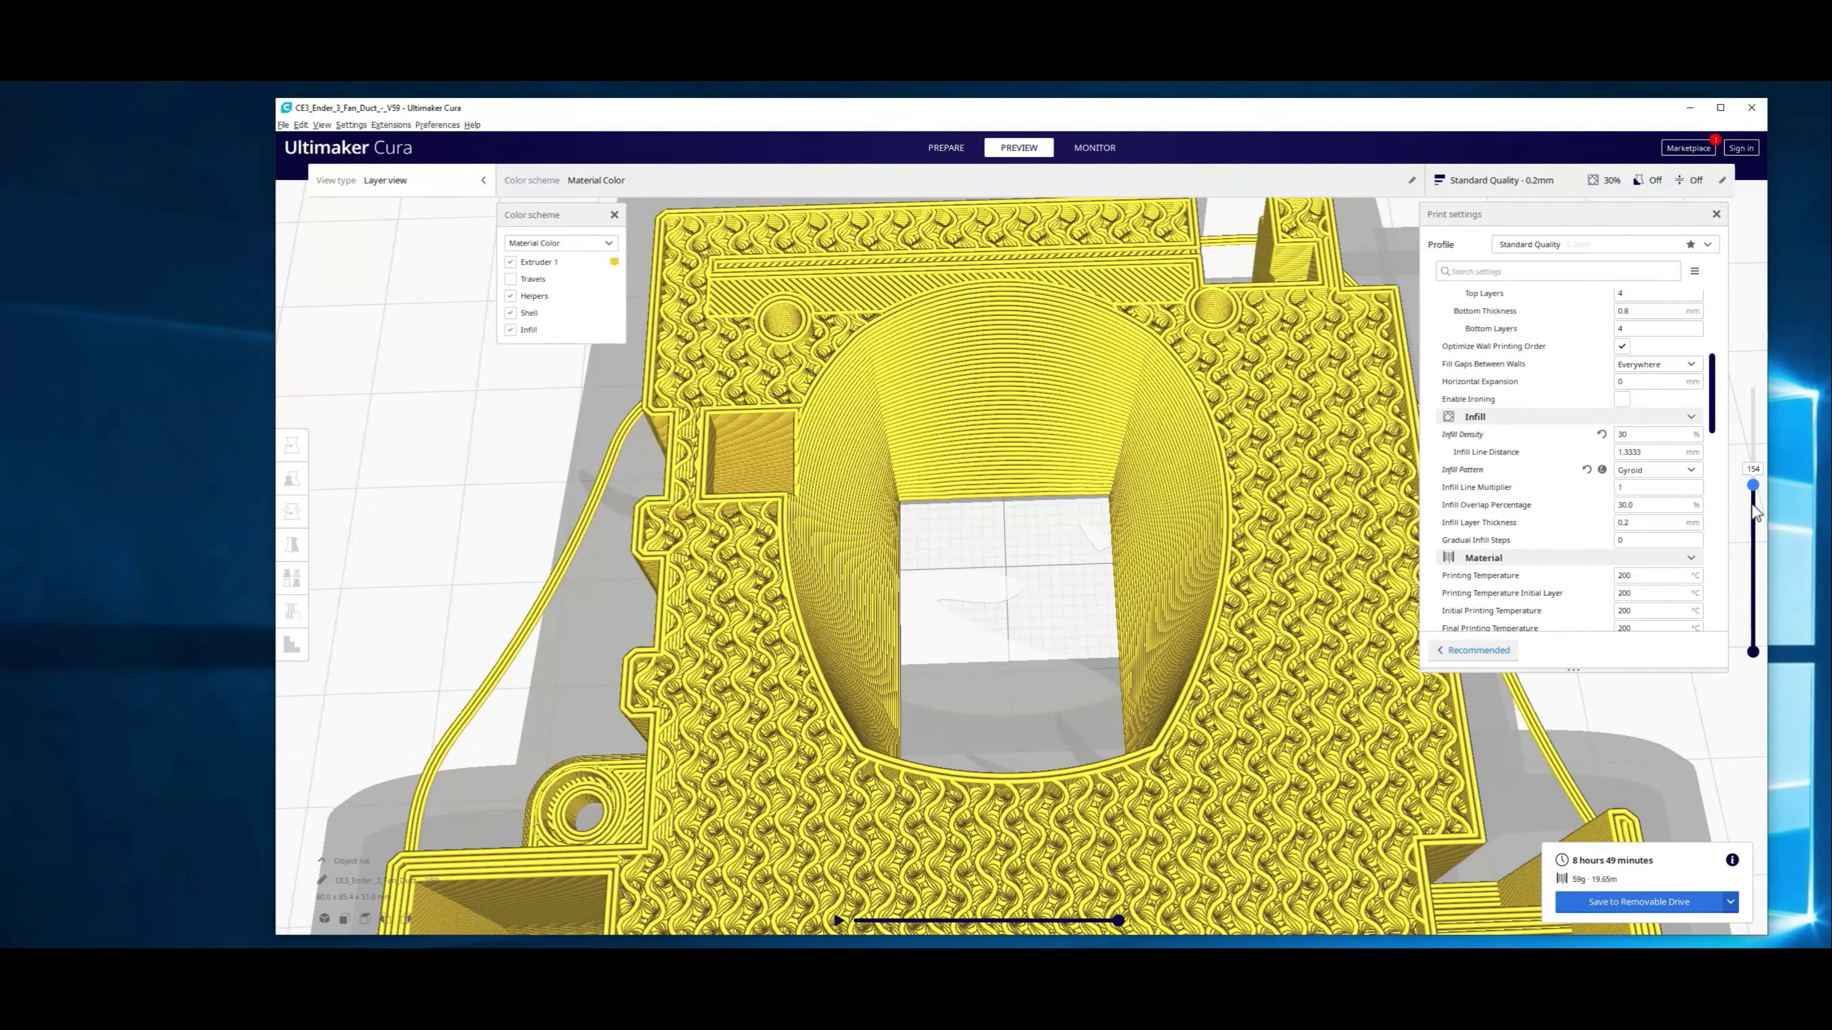